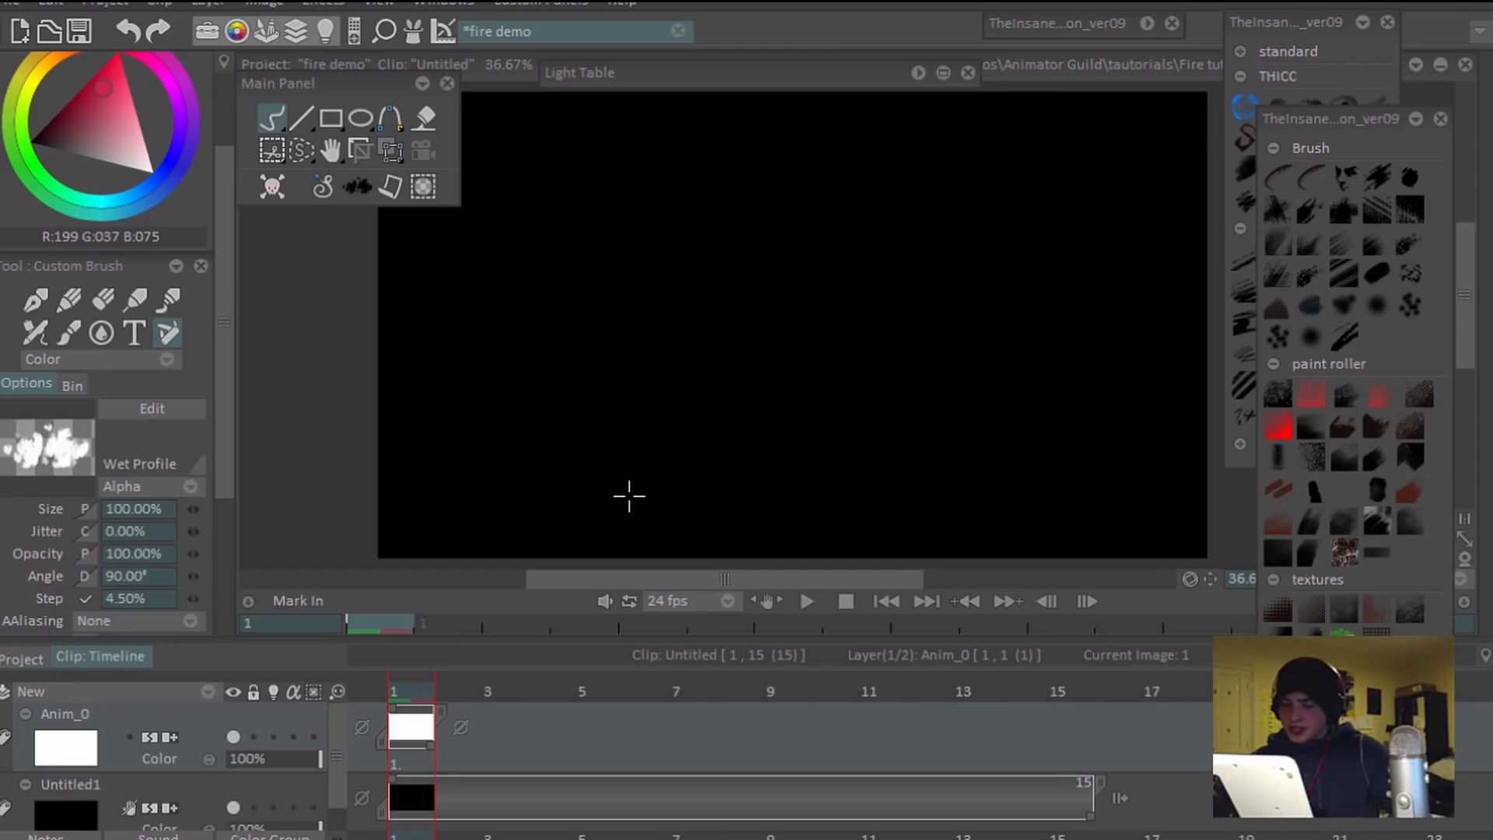
Paint an upright S-shaped crimson flame tongue in the middle of the canvas on frame 1 of Anim_0.
mouse_move(622, 498)
left_mouse_down()
mouse_move(684, 457)
mouse_move(653, 276)
left_mouse_up()
key("ctrl+z")
left_click_drag(650, 470, 661, 272)
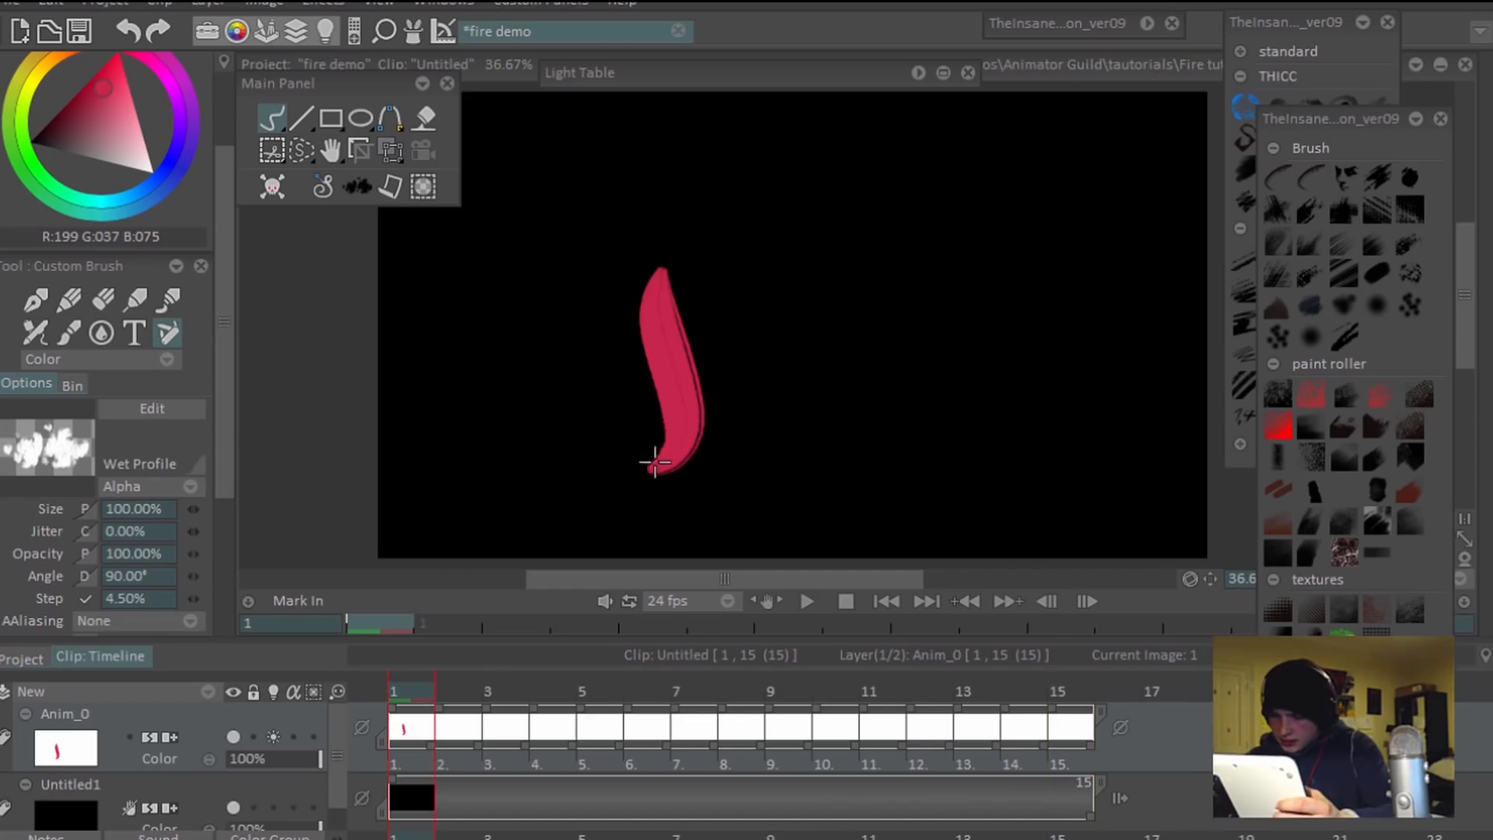
mouse_move(653, 461)
left_mouse_down()
mouse_move(686, 321)
mouse_move(665, 300)
left_mouse_up()
key("ctrl+z")
Paint the swaying flame on frames 2 to 5, leaning it right and shortening it to a small curved tongue by frame 5.
key("Right")
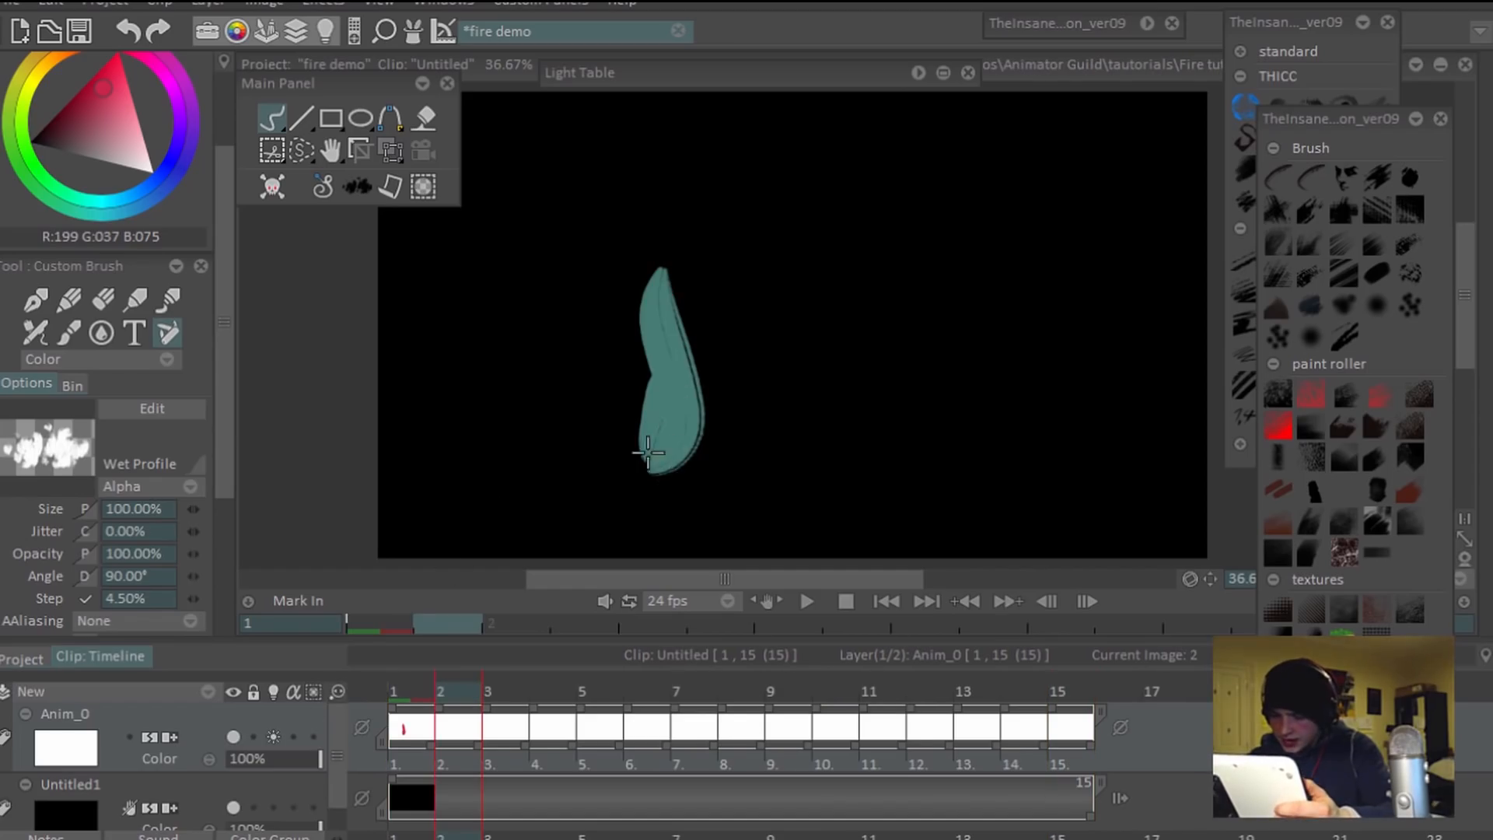
mouse_move(666, 449)
left_mouse_down()
mouse_move(702, 343)
mouse_move(692, 427)
mouse_move(680, 272)
mouse_move(640, 453)
mouse_move(691, 377)
left_mouse_up()
key("Right")
key("ctrl+z")
key("Right")
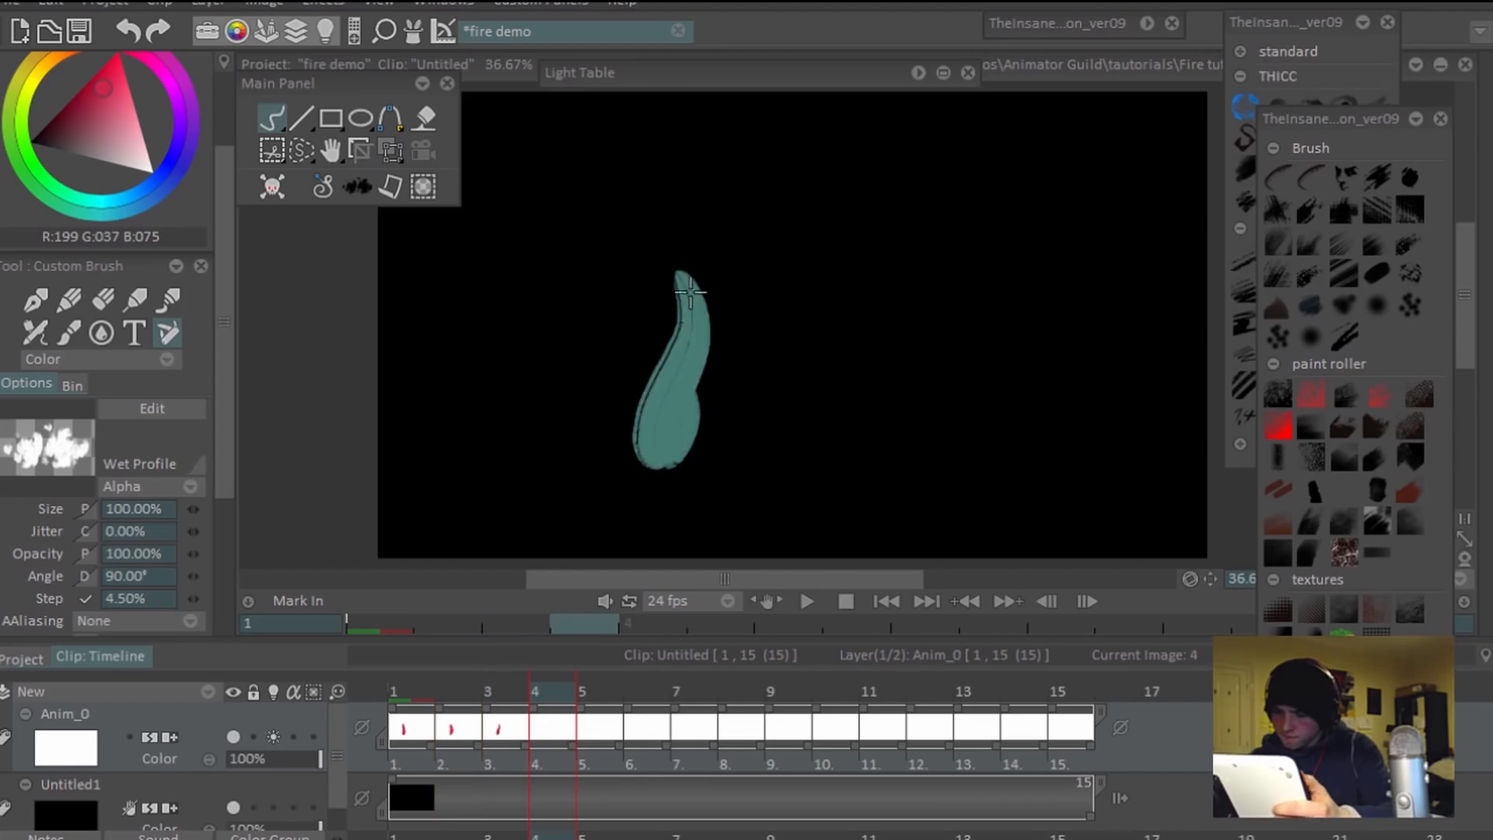
key("Right")
key("Right")
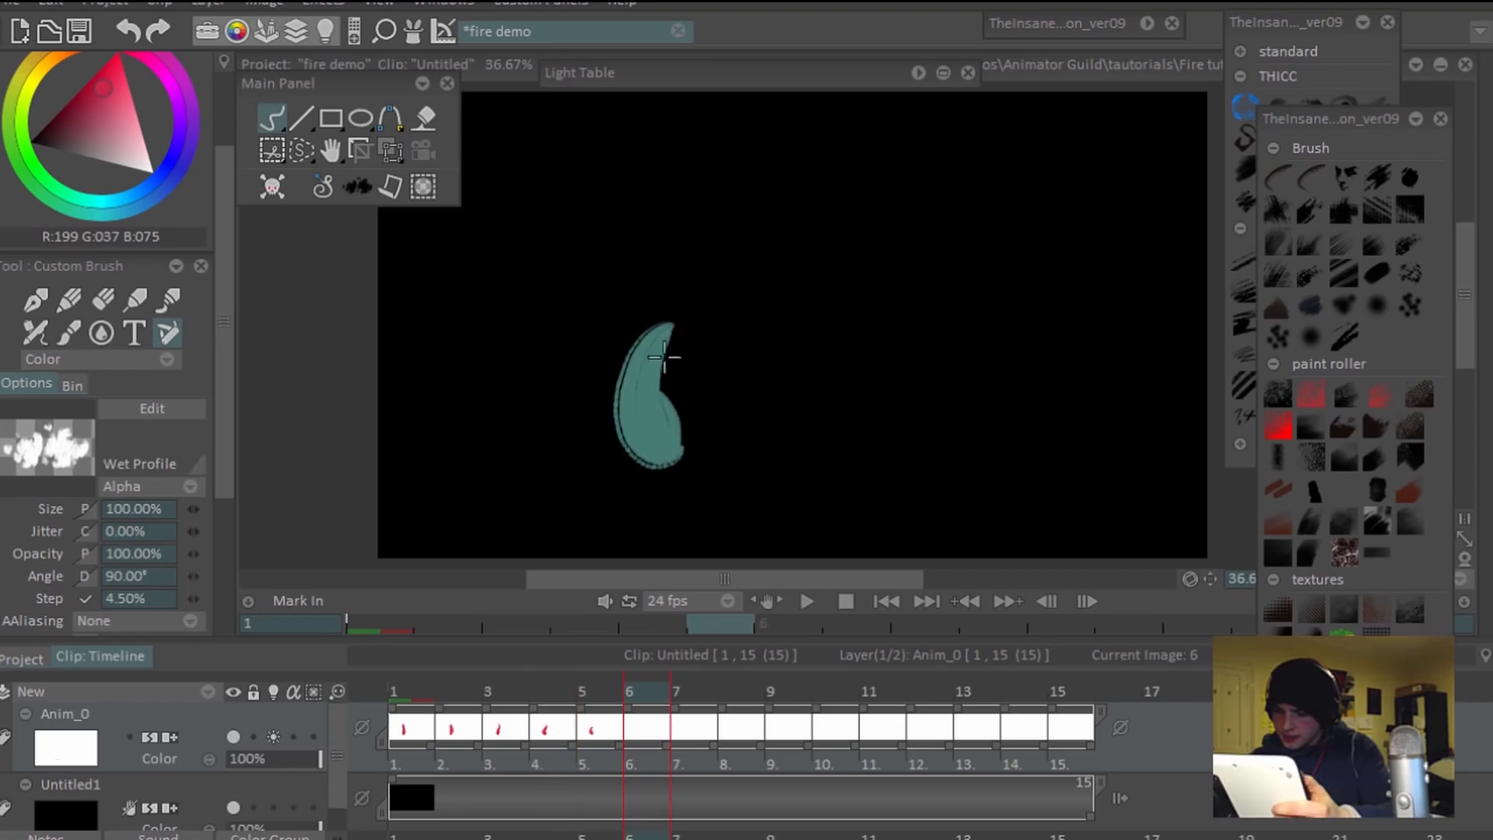
Paint the flame on frames 6 to 10, stretching it taller and leaning its tip rightward.
key("Right")
left_click_drag(636, 299, 670, 415)
key("Right")
left_click_drag(655, 296, 683, 346)
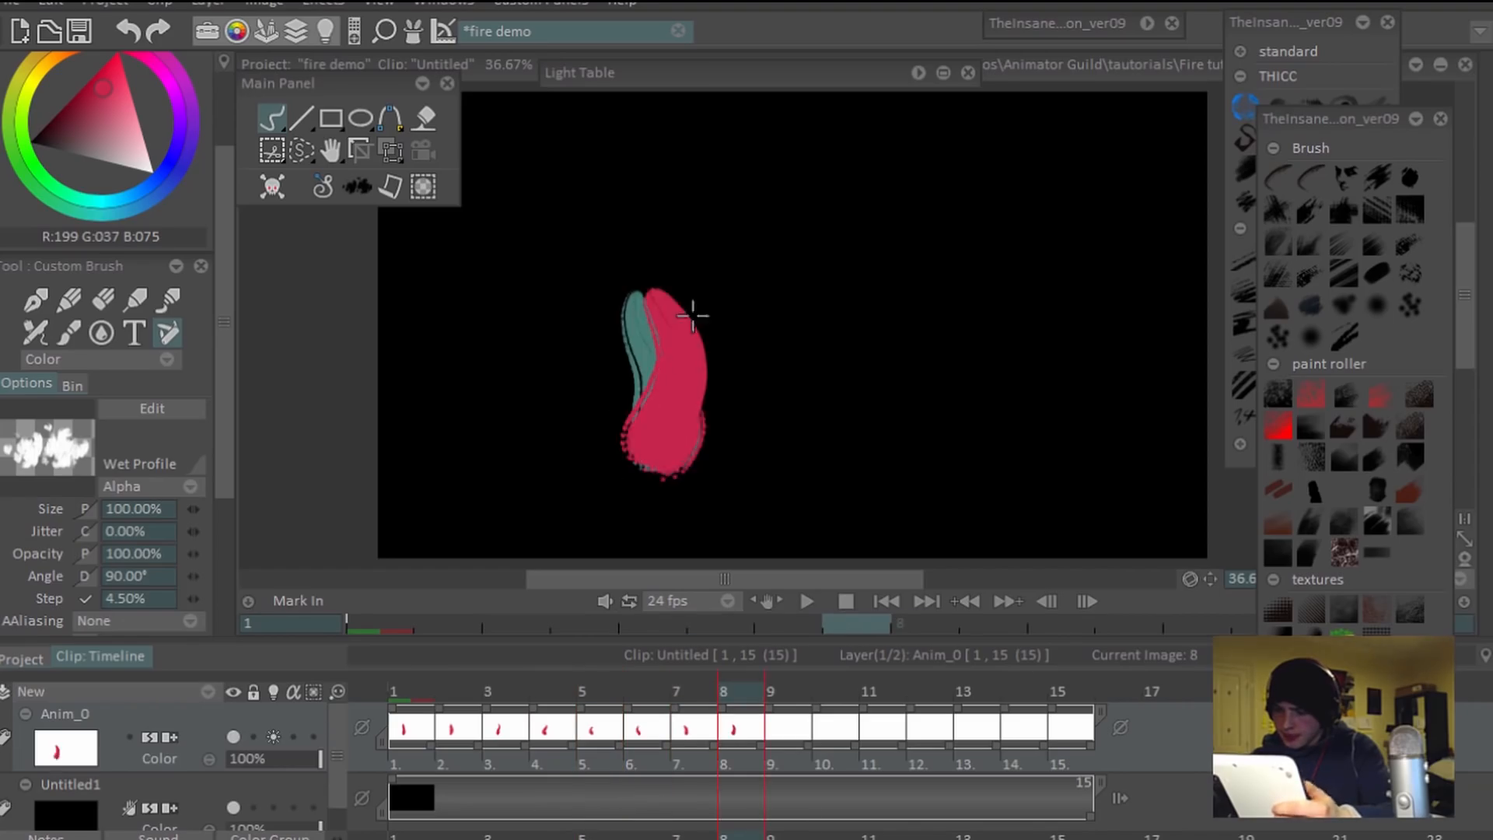
key("Right")
left_click_drag(660, 269, 687, 337)
key("Right")
left_click_drag(679, 234, 685, 350)
Paint the flame on frames 11 to 15, bending the tip left and shortening it, and play back the animation.
key("Right")
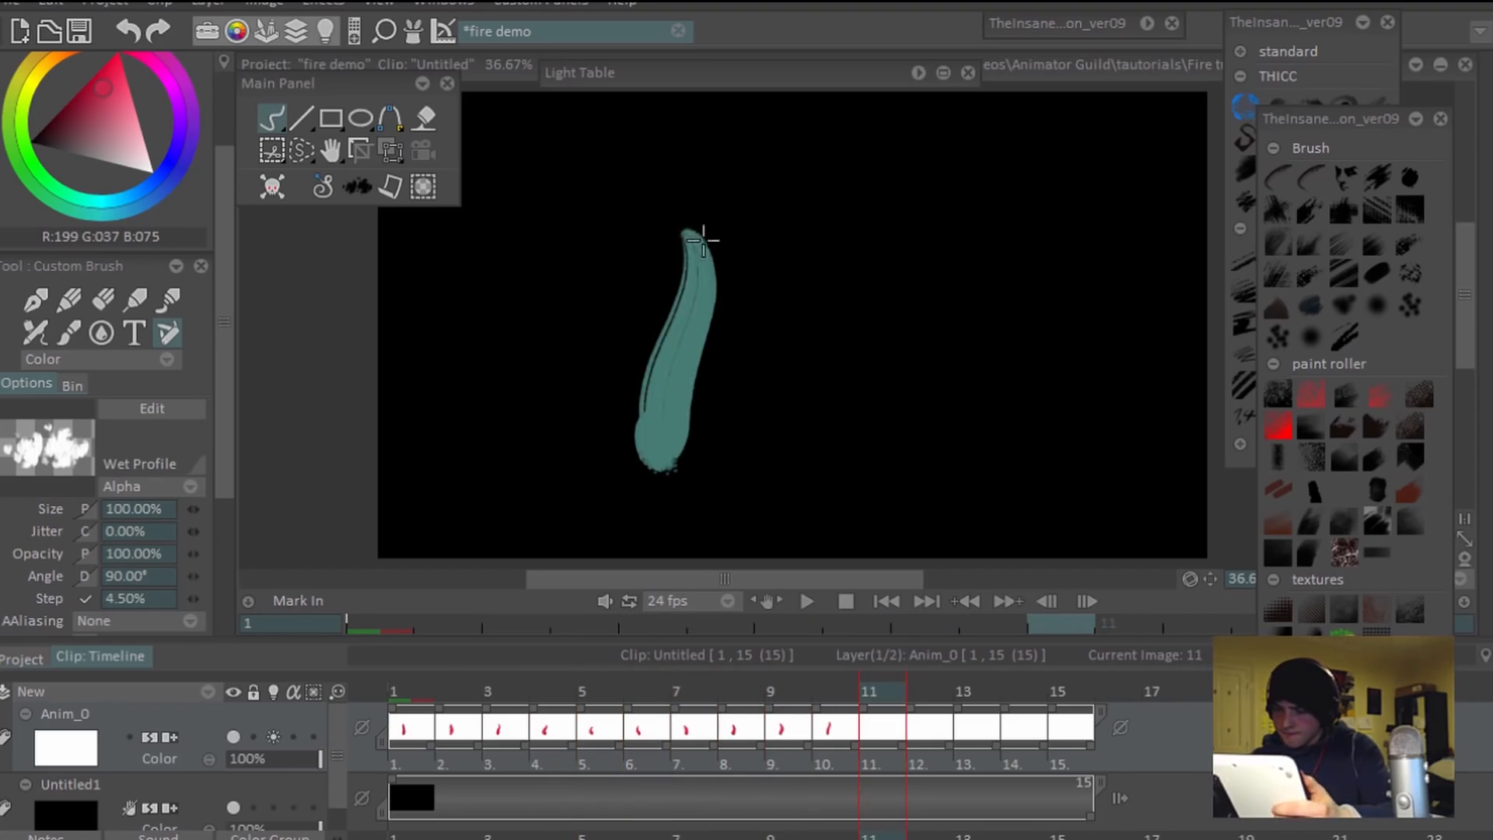
mouse_move(695, 221)
left_mouse_down()
mouse_move(652, 379)
mouse_move(684, 350)
mouse_move(672, 454)
mouse_move(663, 381)
mouse_move(663, 453)
left_mouse_up()
key("Right")
key("Right")
key("Right")
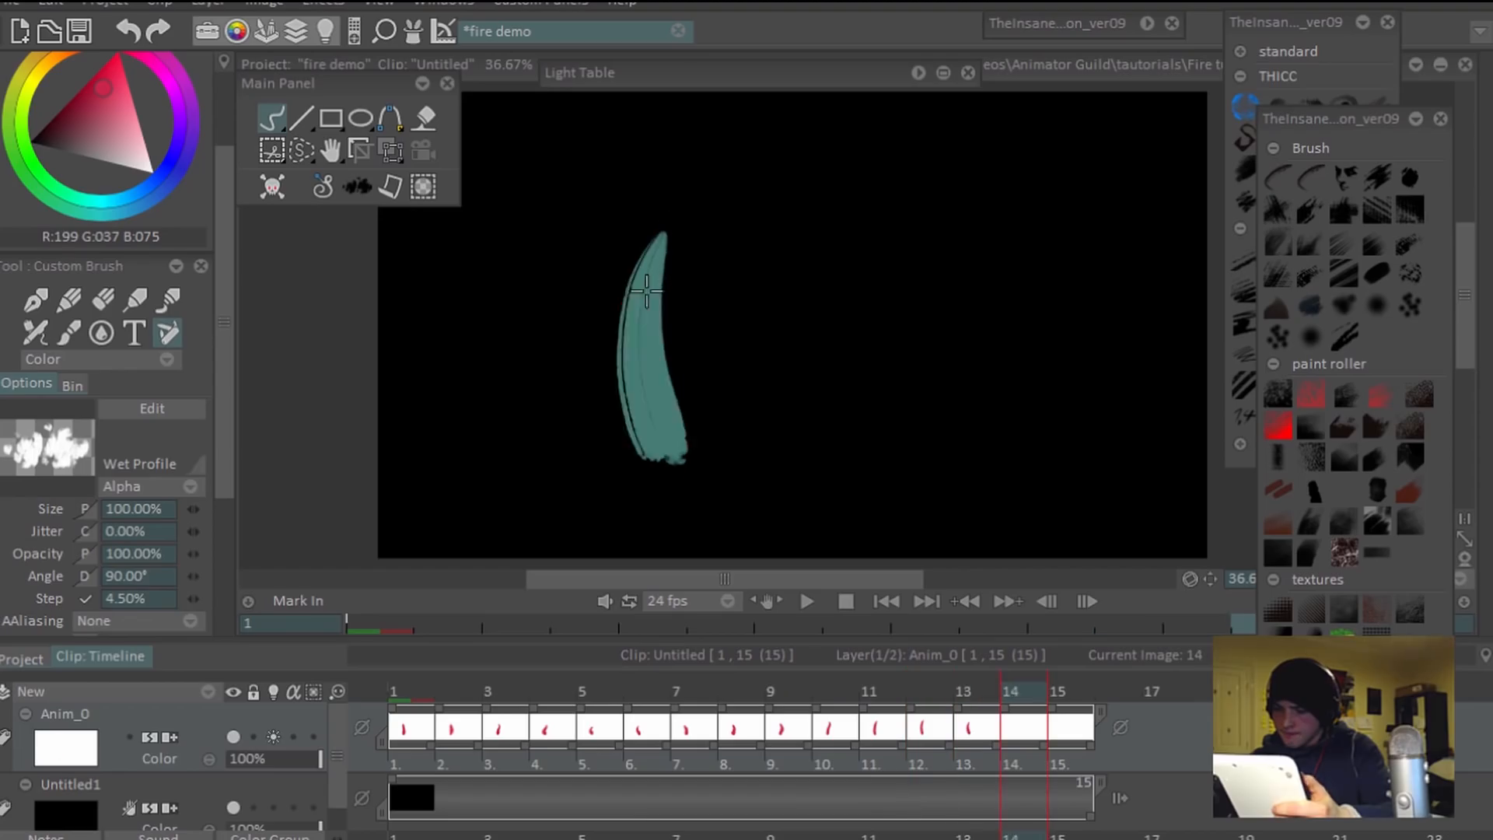
key("Right")
left_click_drag(641, 328, 668, 475)
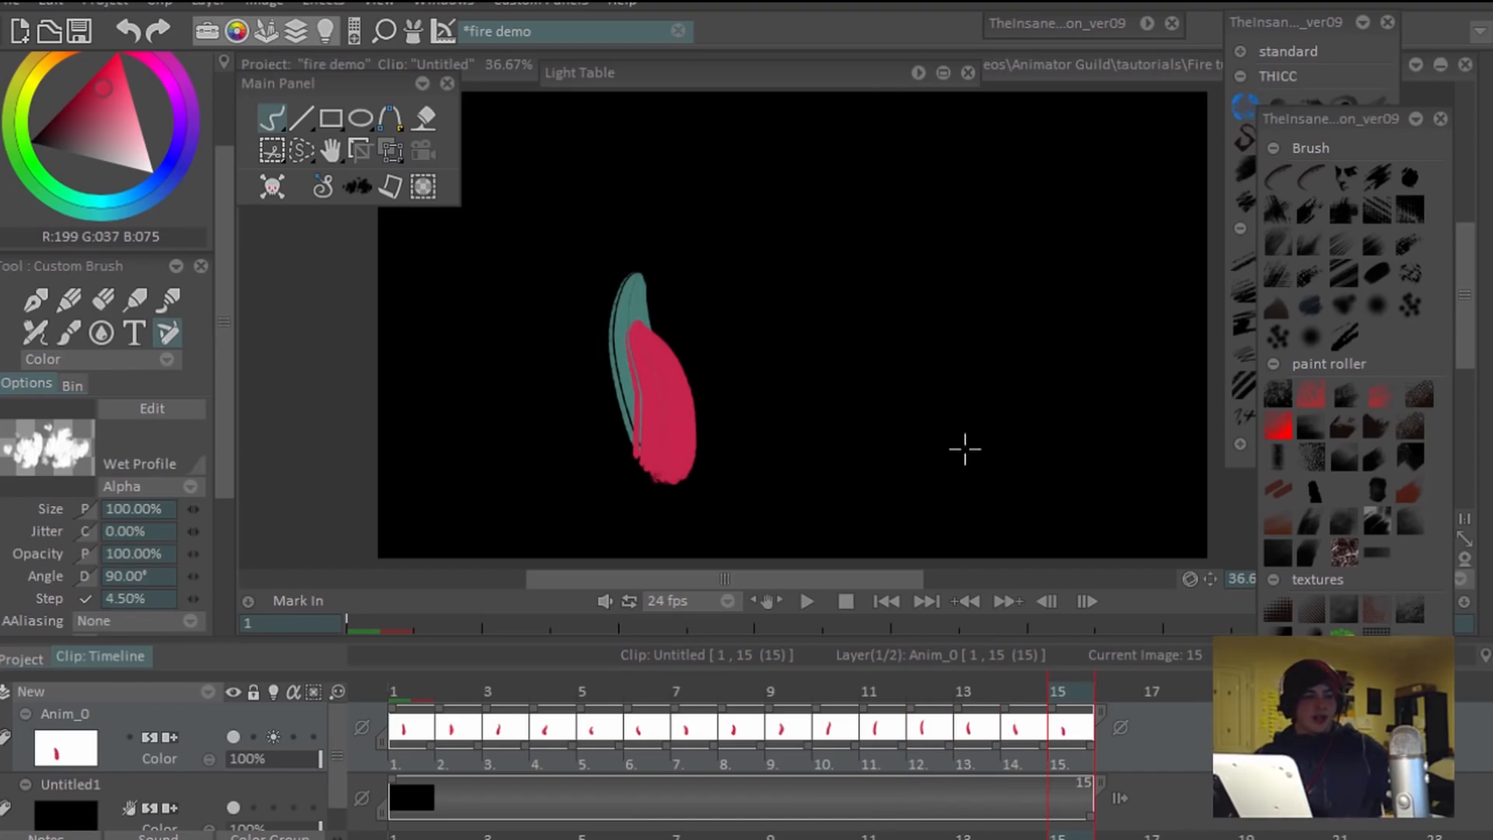
key("space")
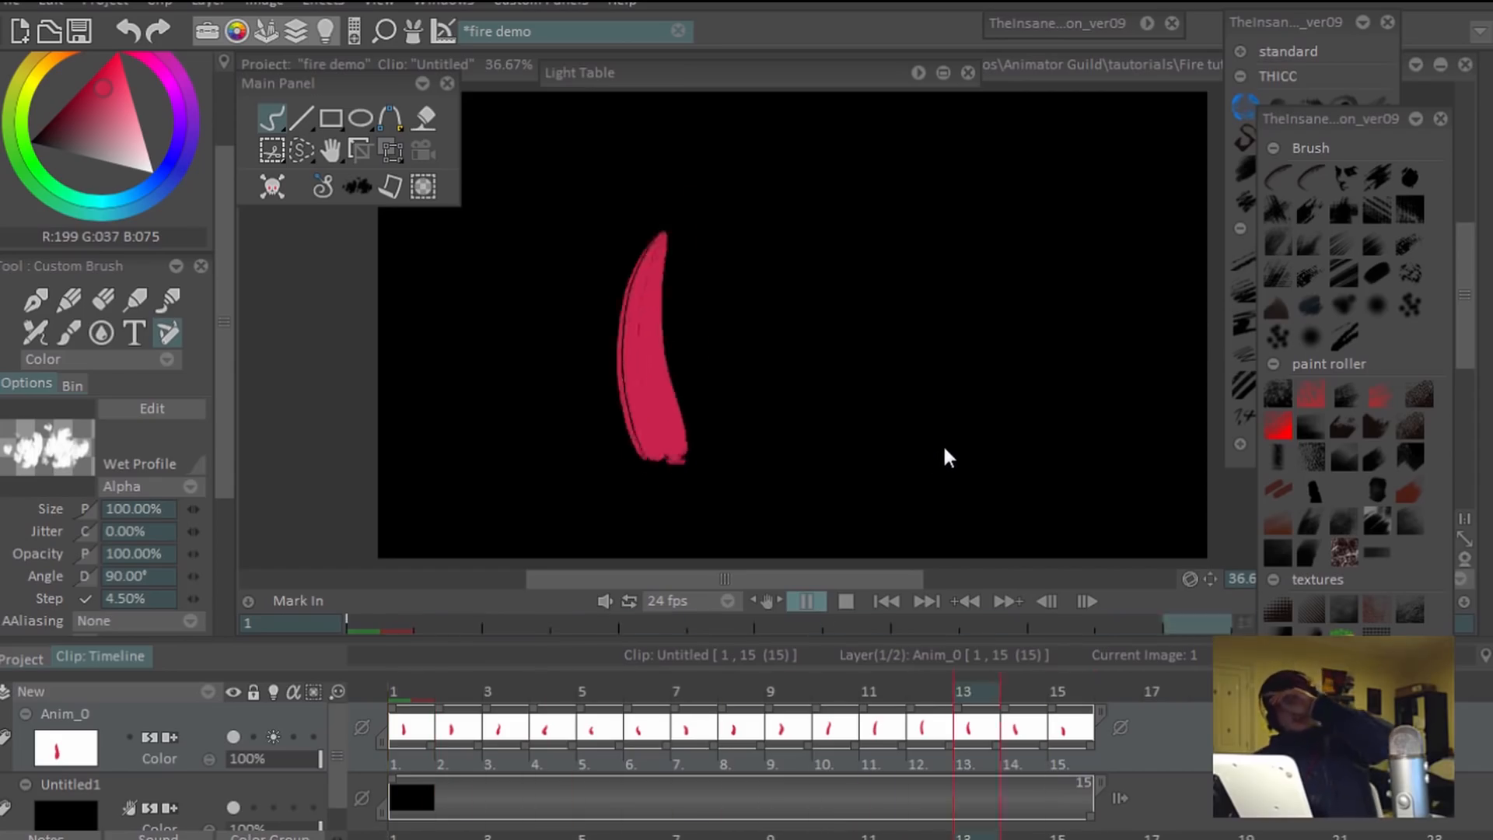
key("space")
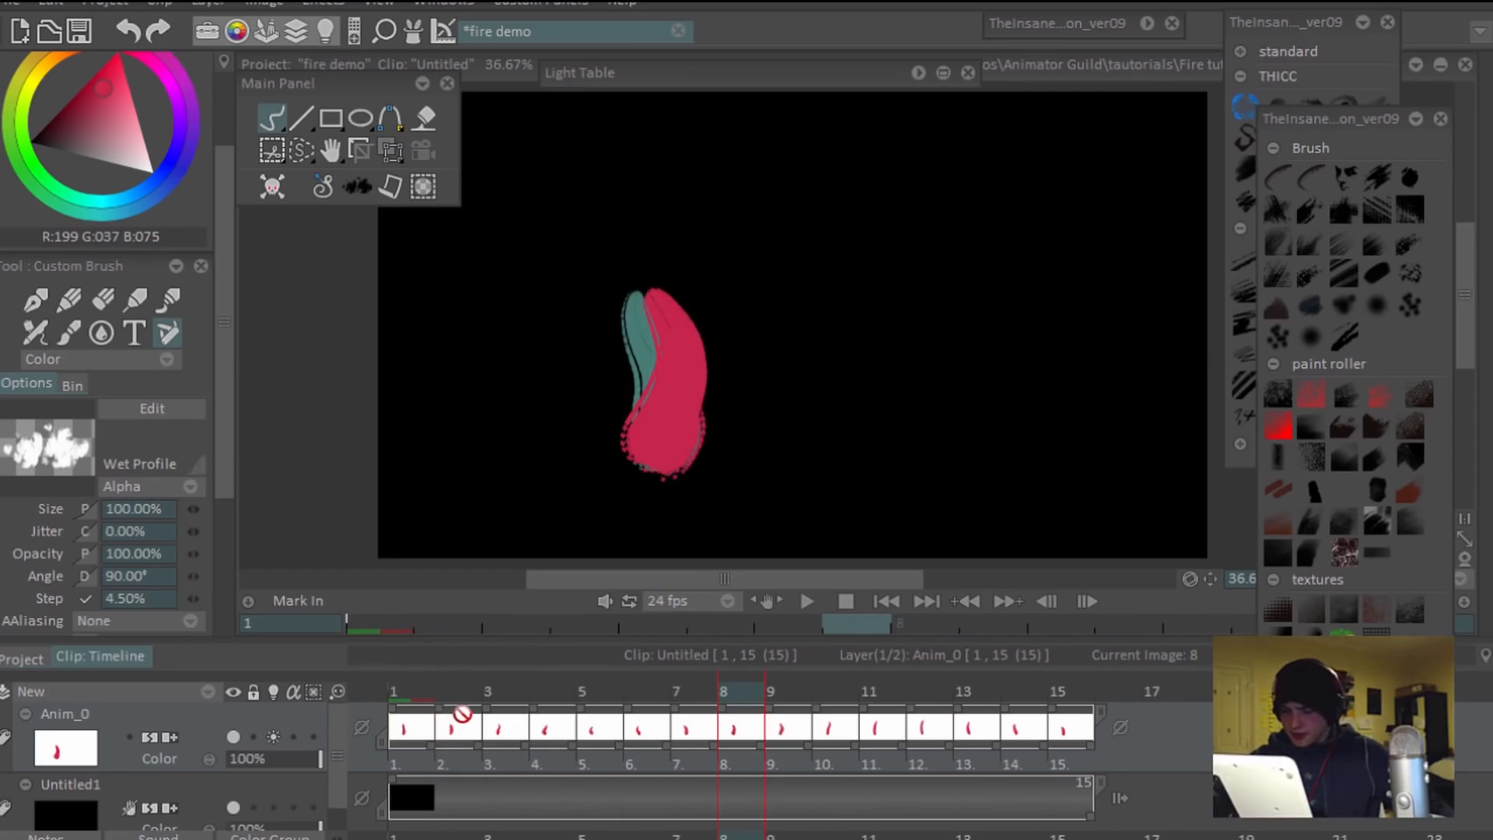
Extend the exposure of the Anim_0 drawings to two frames each and play back the slower animation.
mouse_move(451, 721)
left_mouse_down()
mouse_move(437, 740)
mouse_move(653, 749)
left_mouse_up()
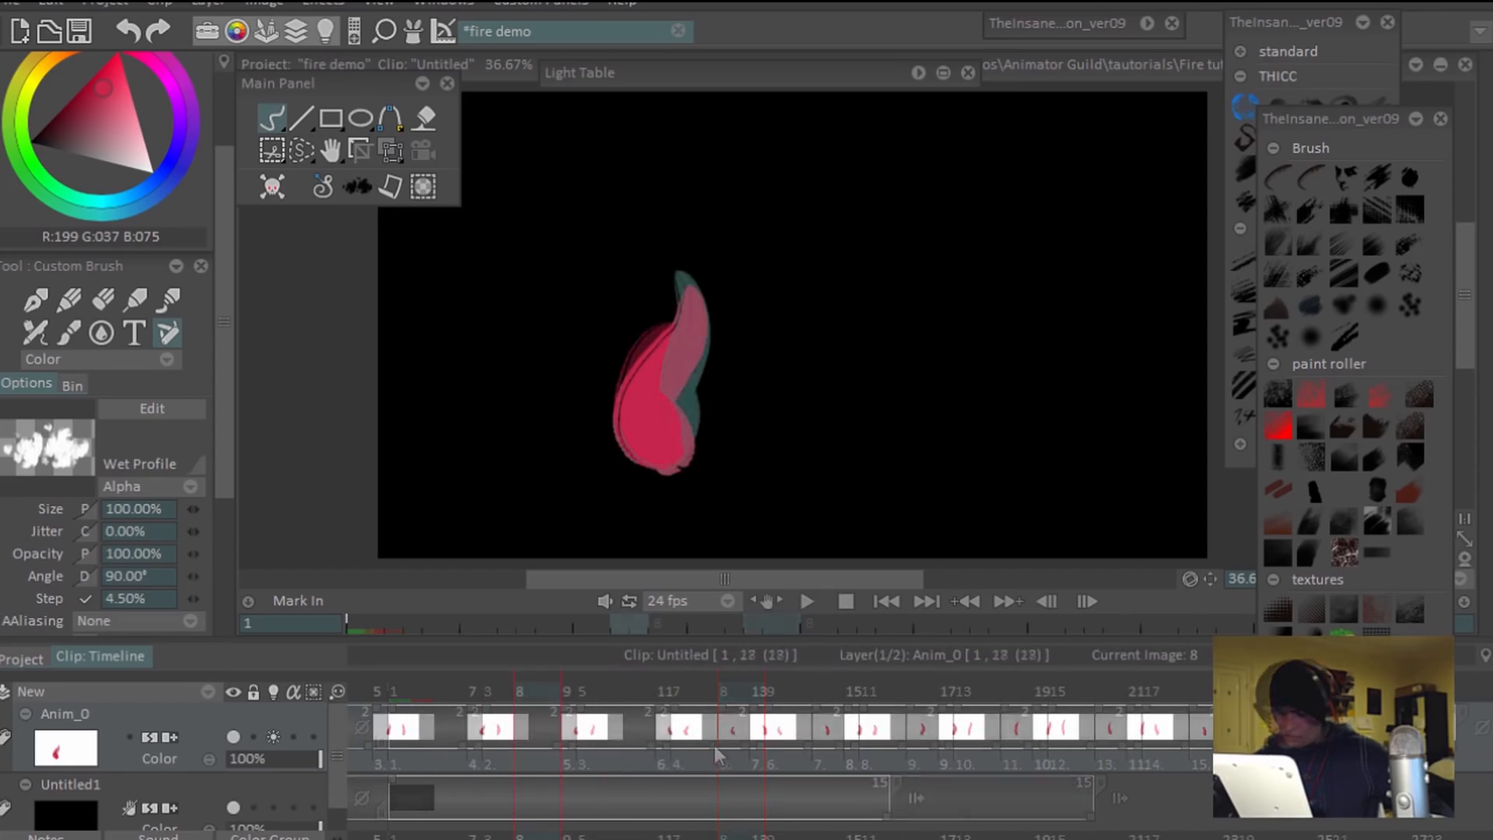
left_click_drag(1360, 746, 1489, 747)
scroll(780, 731, "right", 1)
scroll(725, 746, "left", 5)
left_click_drag(460, 690, 433, 690)
key("Return")
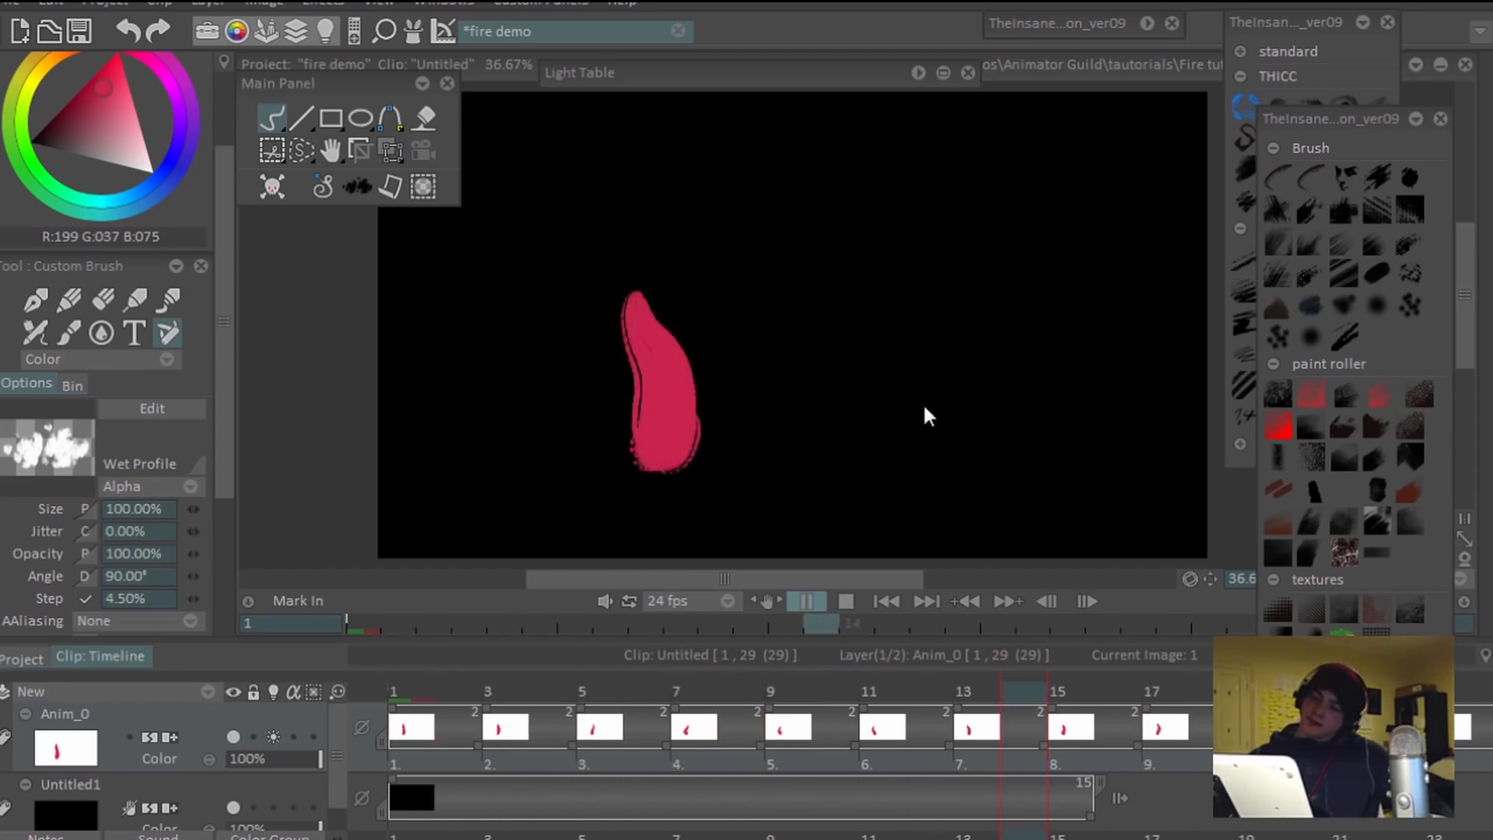
left_click(450, 683)
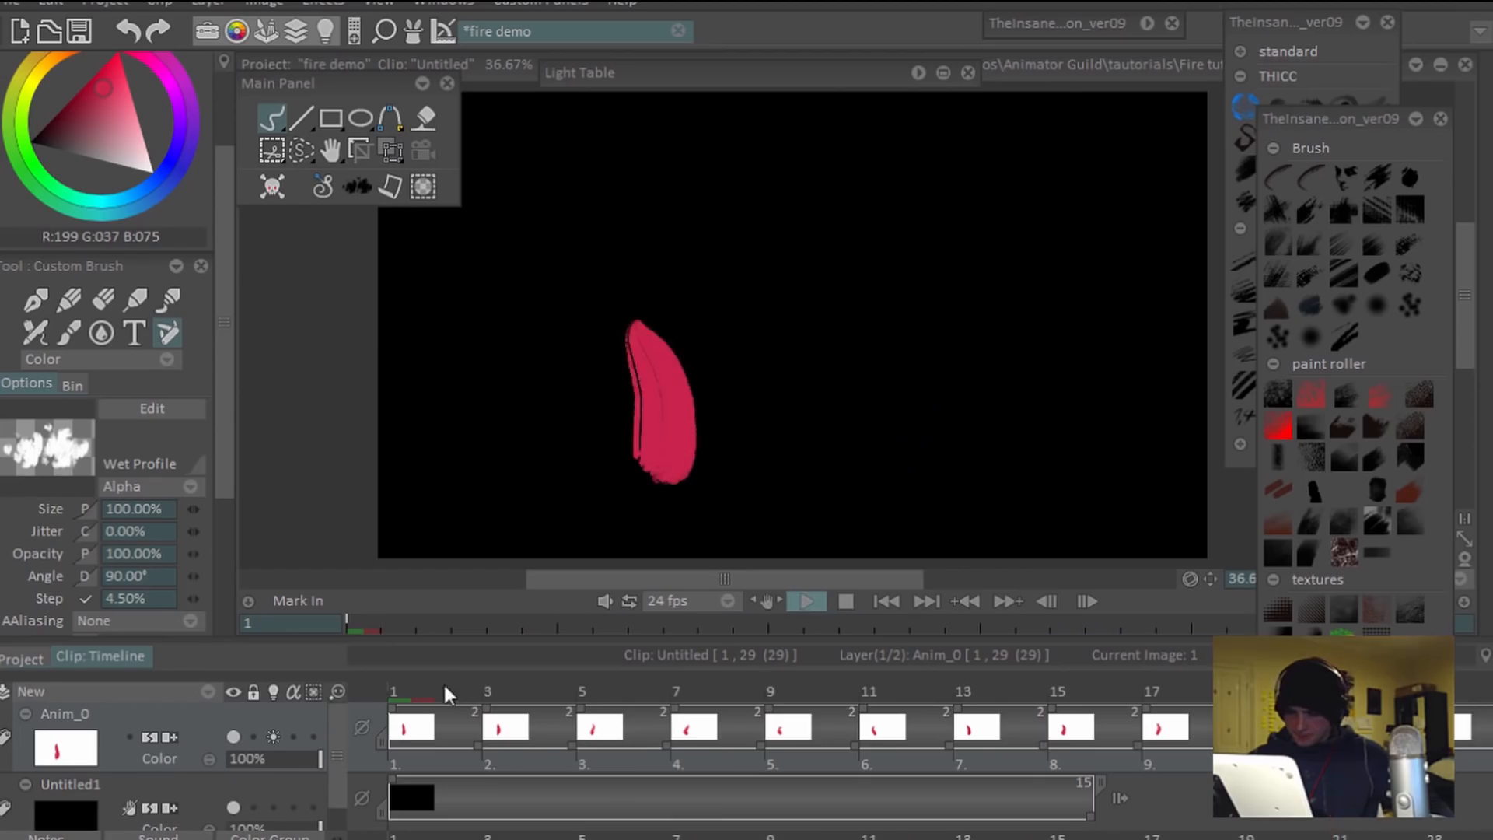
Paint a rounded puff bulging from the flame's right base on drawing 1 and move it upward through drawing 6.
left_click(404, 731)
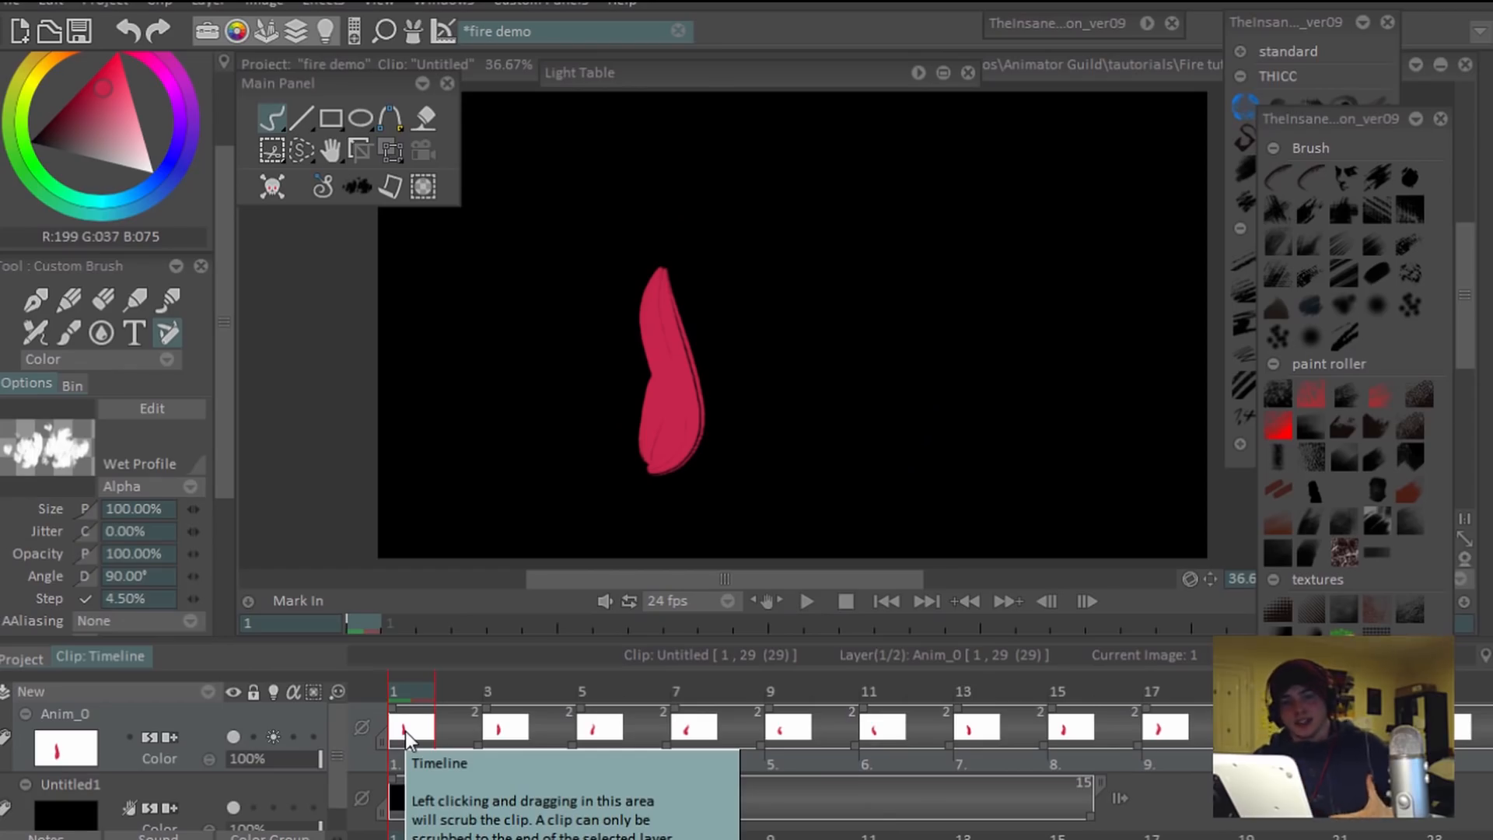
left_click_drag(678, 466, 709, 401)
key("ctrl+z")
mouse_move(678, 464)
left_mouse_down()
mouse_move(703, 386)
mouse_move(702, 269)
mouse_move(732, 262)
mouse_move(705, 210)
mouse_move(740, 206)
left_mouse_up()
key("Right")
key("Right")
key("Right")
key("Right")
key("Right")
key("ctrl+z")
key("ctrl+z")
Paint the puff as a detached arc above the flame from drawing 7, shrinking it as it rises through drawing 10.
key("Right")
mouse_move(699, 138)
left_mouse_down()
mouse_move(735, 212)
mouse_move(714, 134)
mouse_move(731, 161)
left_mouse_up()
key("Right")
key("Right")
key("Right")
left_click_drag(734, 111, 728, 132)
key("Right")
Play back the animation from frame 1 to examine the rising side puff.
key("Left")
key("Left")
key("Left")
key("Left")
key("Left")
key("Left")
key("Left")
key("Left")
key("Left")
key("Left")
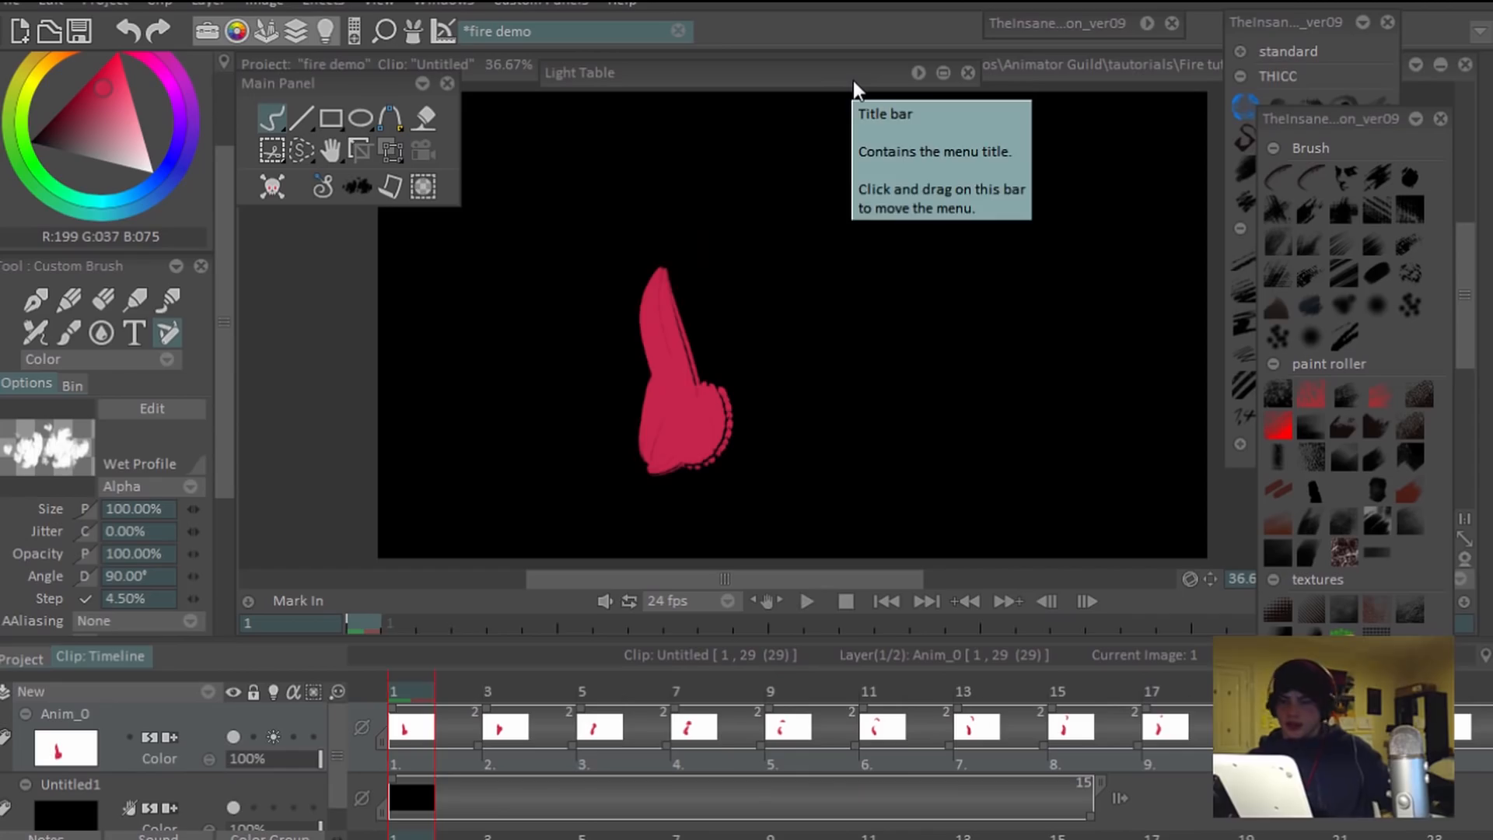
key("Return")
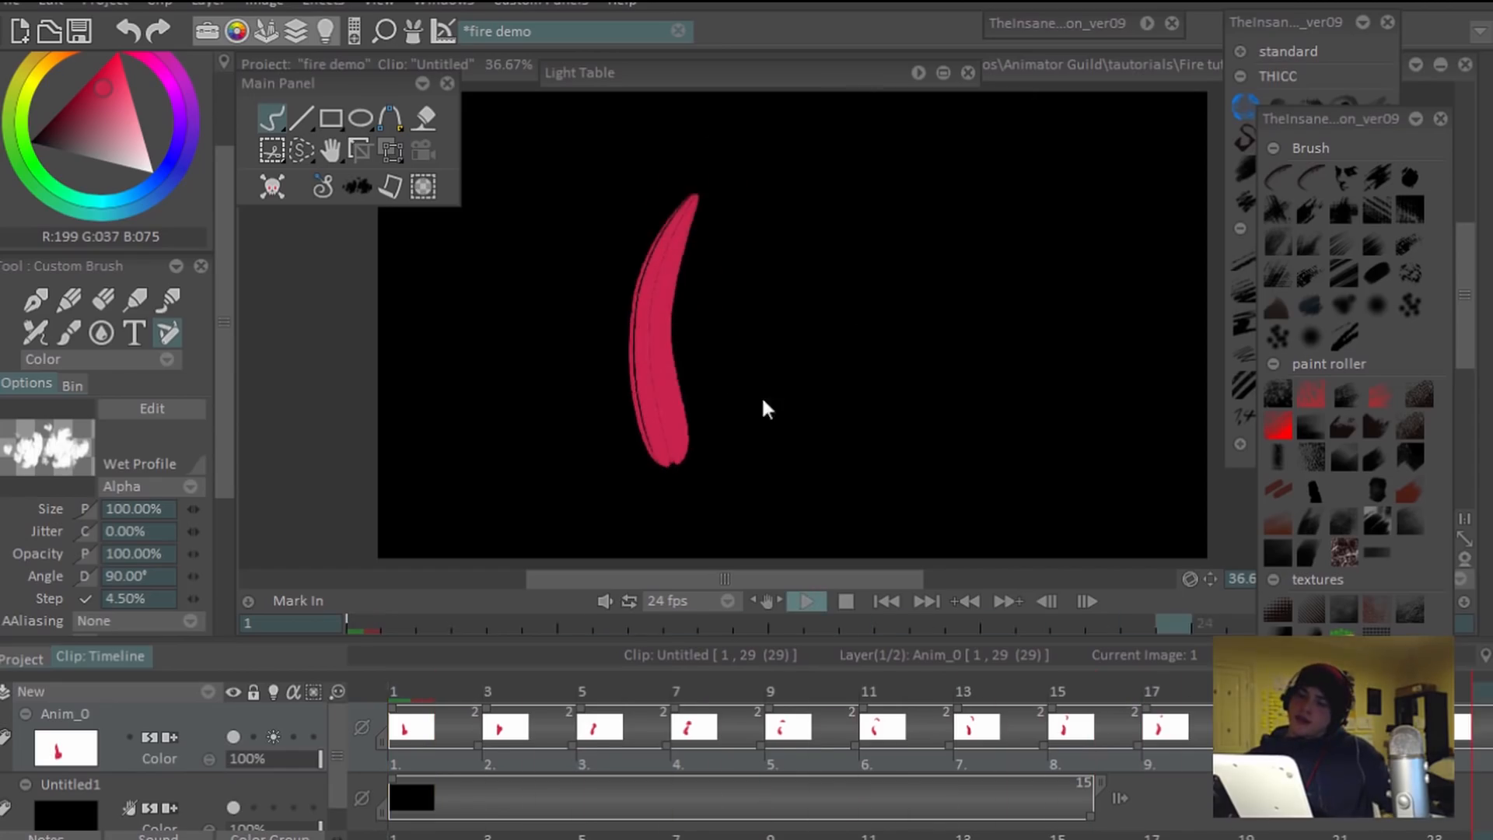
key("Return")
left_click_drag(445, 688, 412, 691)
key("Return")
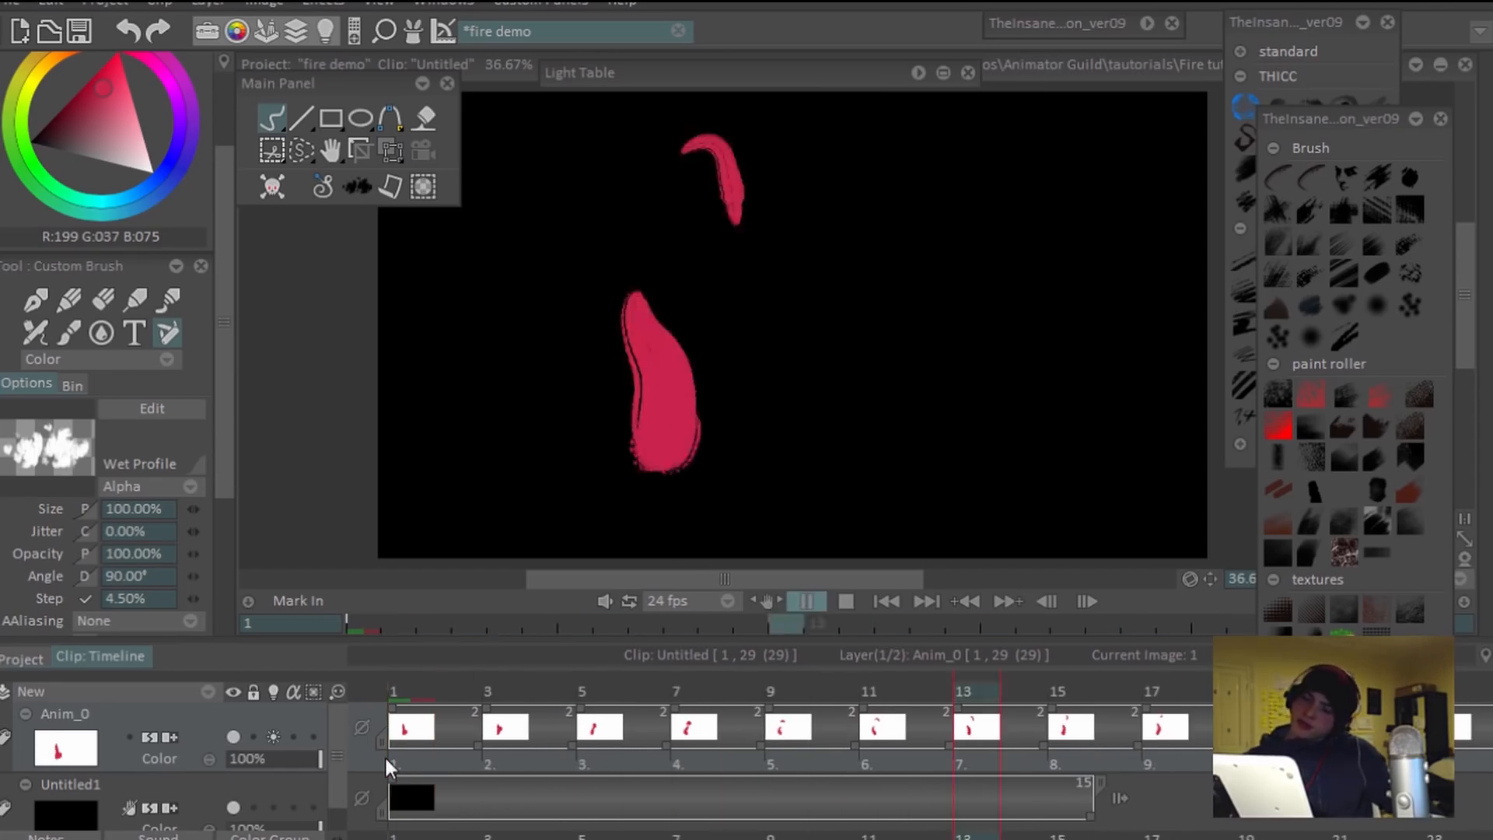
key("Return")
Paint a long thin tip curving up and right from the top of the flame on drawing 1.
left_click_drag(661, 279, 704, 225)
key("ctrl+z")
key("ctrl+z")
mouse_move(660, 270)
left_mouse_down()
mouse_move(704, 206)
mouse_move(673, 322)
left_mouse_up()
key("ctrl+z")
left_click_drag(703, 200, 663, 289)
key("ctrl+z")
left_click_drag(704, 201, 652, 307)
key("ctrl+z")
Extend the flame's upper part on drawings 2 to 6, curling its tip into a hook beneath the rising puff.
key("Right")
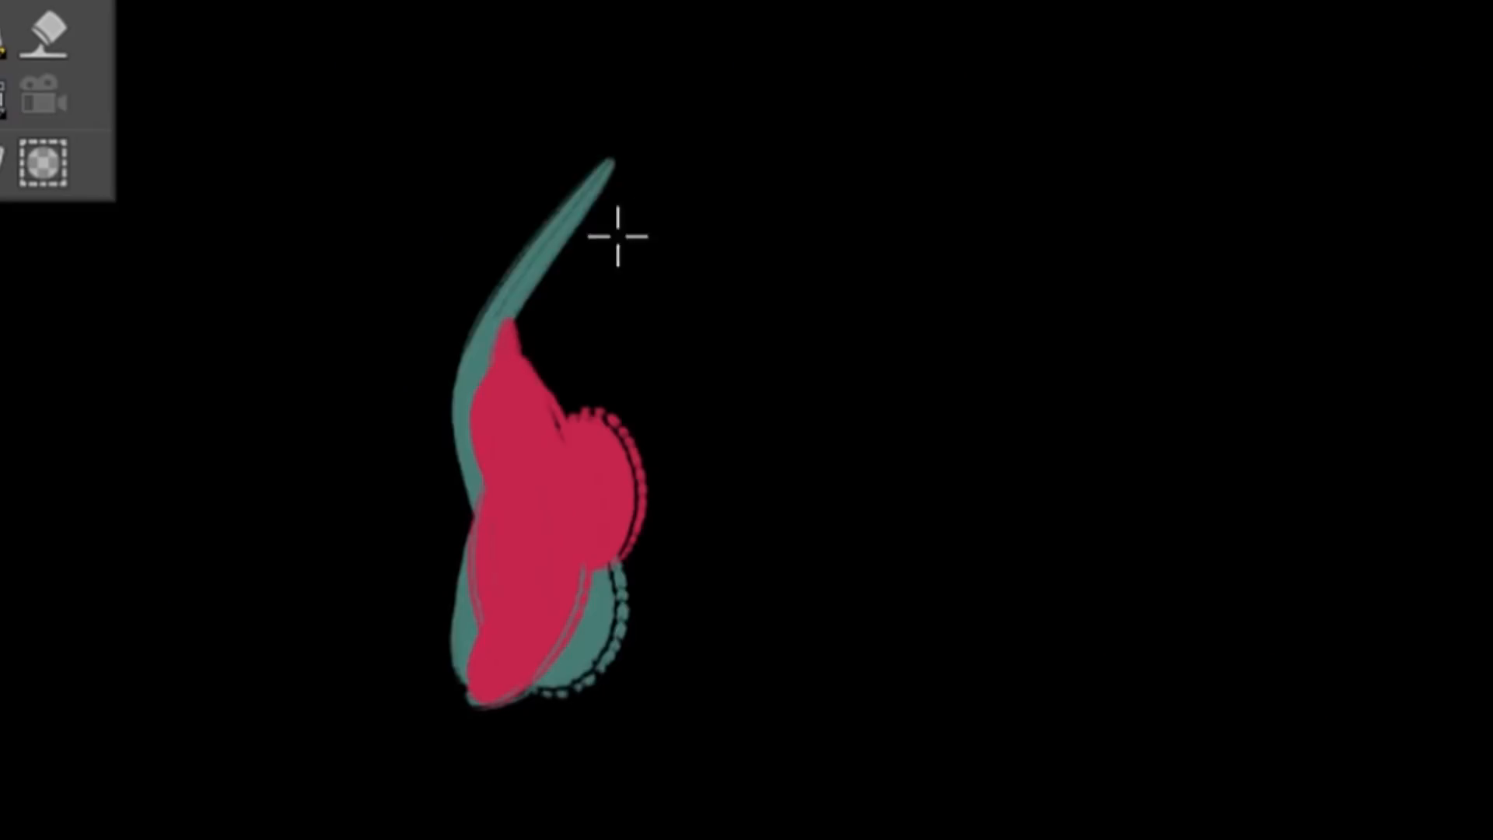
mouse_move(704, 193)
left_mouse_down()
mouse_move(686, 256)
mouse_move(701, 301)
left_mouse_up()
key("Right")
key("Right")
mouse_move(505, 238)
left_mouse_down()
mouse_move(470, 287)
mouse_move(499, 256)
mouse_move(571, 314)
mouse_move(588, 292)
mouse_move(503, 433)
left_mouse_up()
key("Right")
key("Right")
mouse_move(600, 343)
left_mouse_down()
mouse_move(615, 288)
mouse_move(481, 304)
mouse_move(495, 364)
mouse_move(471, 400)
left_mouse_up()
key("ctrl+z")
Paint a small detached puff above the flame beside the larger arc on drawing 7.
key("Right")
left_click_drag(504, 123, 472, 174)
left_click_drag(460, 241, 447, 377)
left_click_drag(477, 226, 490, 405)
key("ctrl+z")
key("ctrl+z")
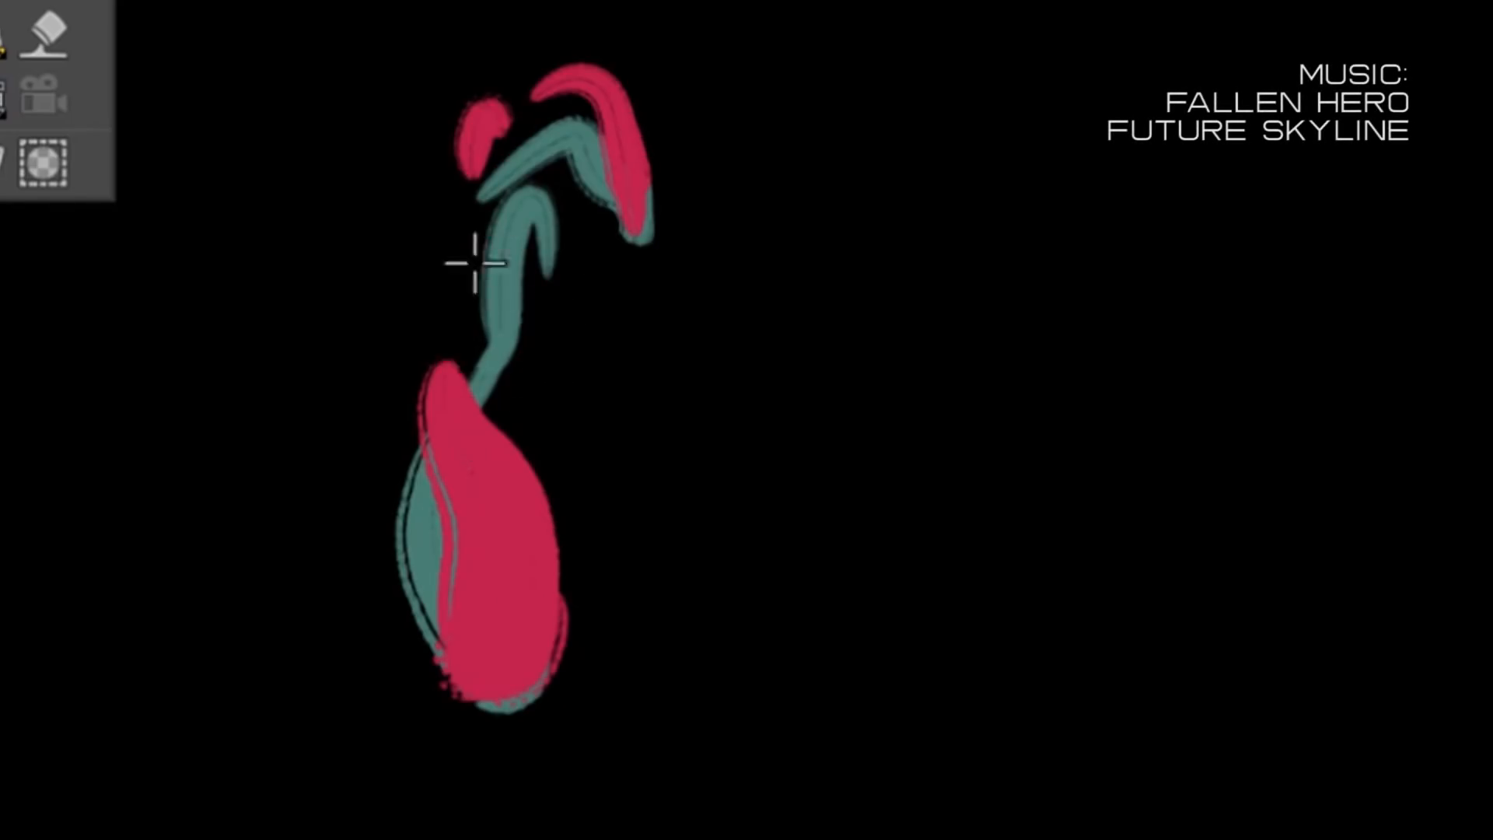
Extend the flame's tip upward on drawings 7 to 10.
left_click_drag(516, 213, 455, 381)
key("Right")
left_click_drag(468, 227, 504, 423)
key("Right")
mouse_move(477, 205)
left_mouse_down()
mouse_move(510, 336)
mouse_move(532, 238)
mouse_move(543, 323)
left_mouse_up()
key("Right")
key("ctrl+z")
Lengthen the flame's tip into a thin point leaning up and right on drawings 11 to 13.
key("Right")
mouse_move(509, 165)
left_mouse_down()
mouse_move(562, 125)
mouse_move(554, 245)
left_mouse_up()
mouse_move(540, 94)
left_mouse_down()
mouse_move(583, 140)
mouse_move(577, 116)
mouse_move(536, 237)
left_mouse_up()
key("Right")
key("Right")
left_click_drag(562, 130, 522, 300)
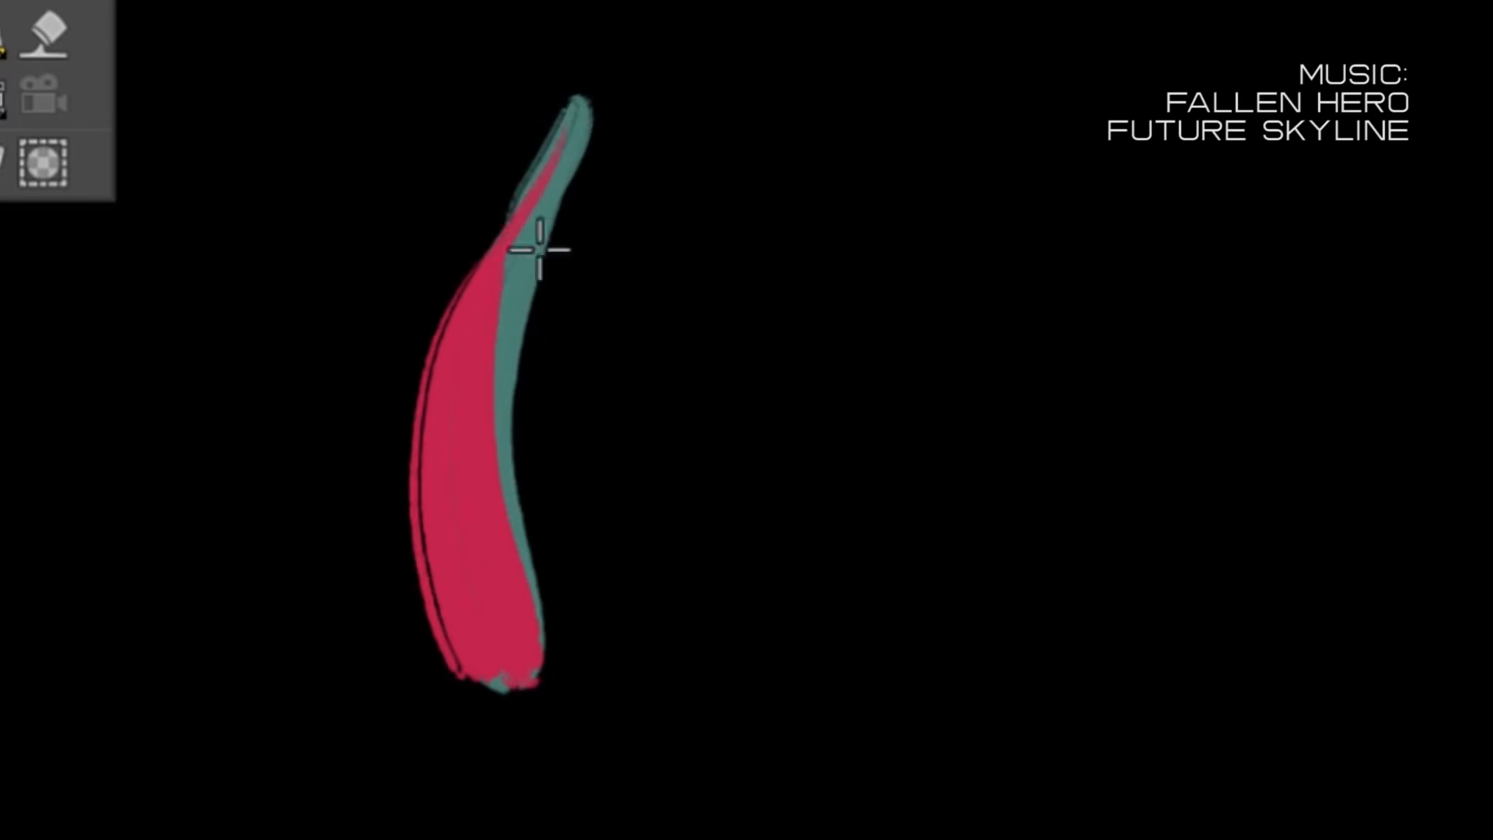
Paint the extended tip on drawings 14 and 15, reworking the last drawing to lead back into drawing 1.
key("Right")
left_click_drag(529, 188, 460, 342)
key("Right")
left_click_drag(423, 245, 444, 427)
key("Right")
key("Left")
key("ctrl+z")
left_click_drag(432, 248, 447, 436)
key("ctrl+z")
left_click_drag(442, 337, 437, 482)
key("Right")
key("Right")
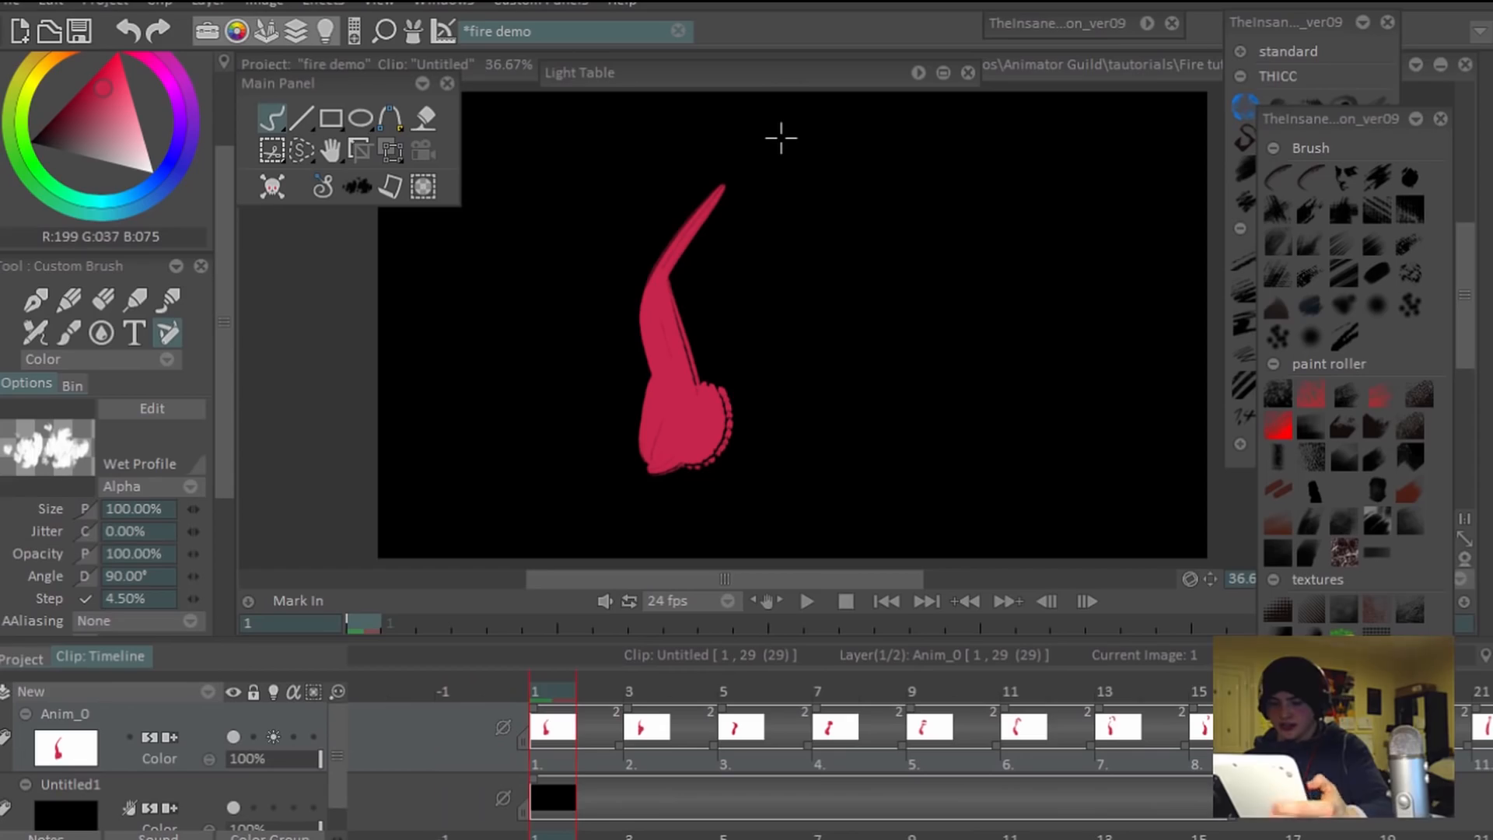
Play back the animation and step through its drawings to examine the motion of the tip and puffs.
key("Return")
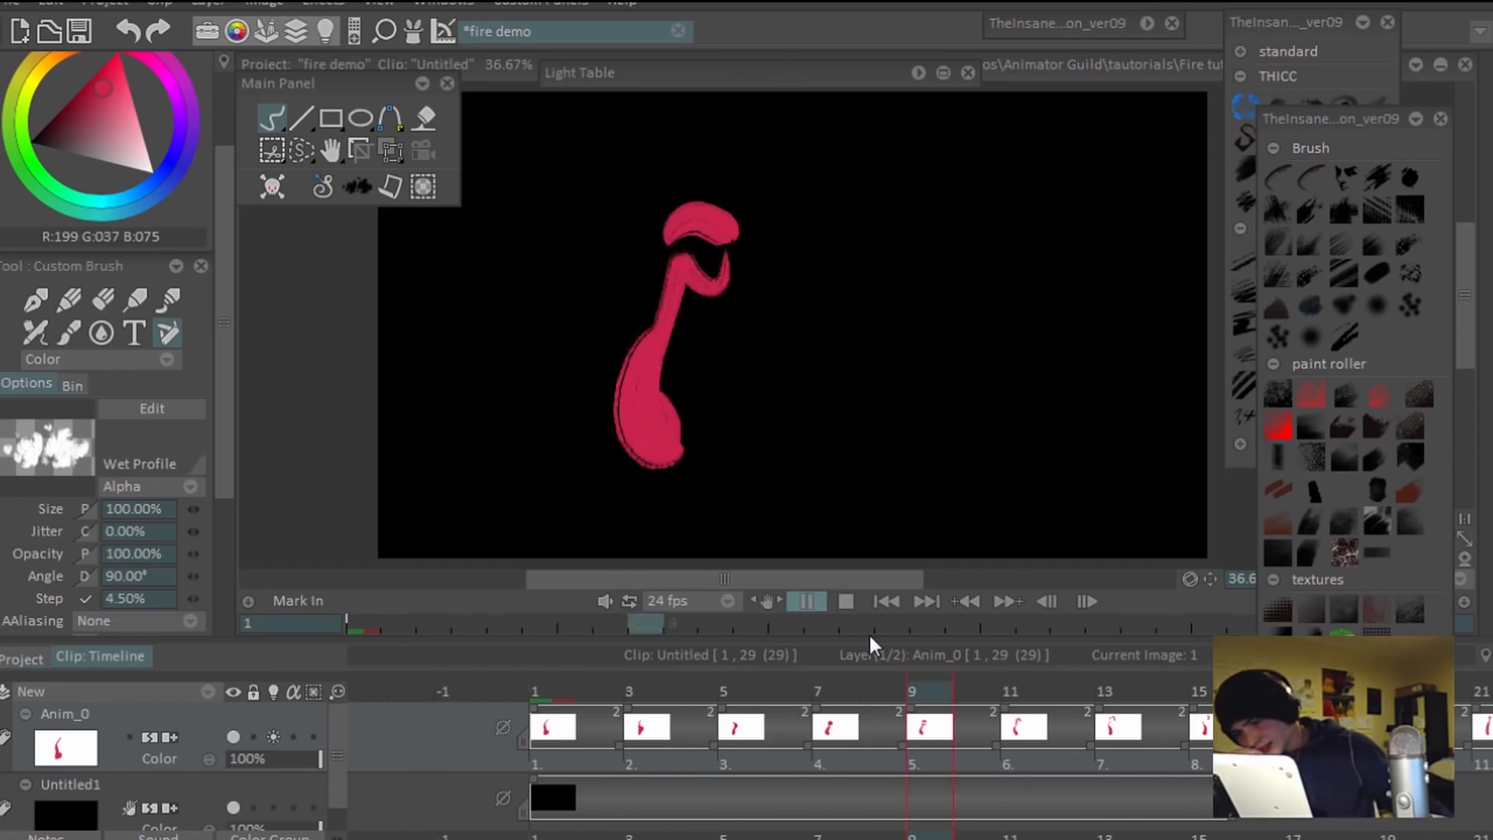
key("space")
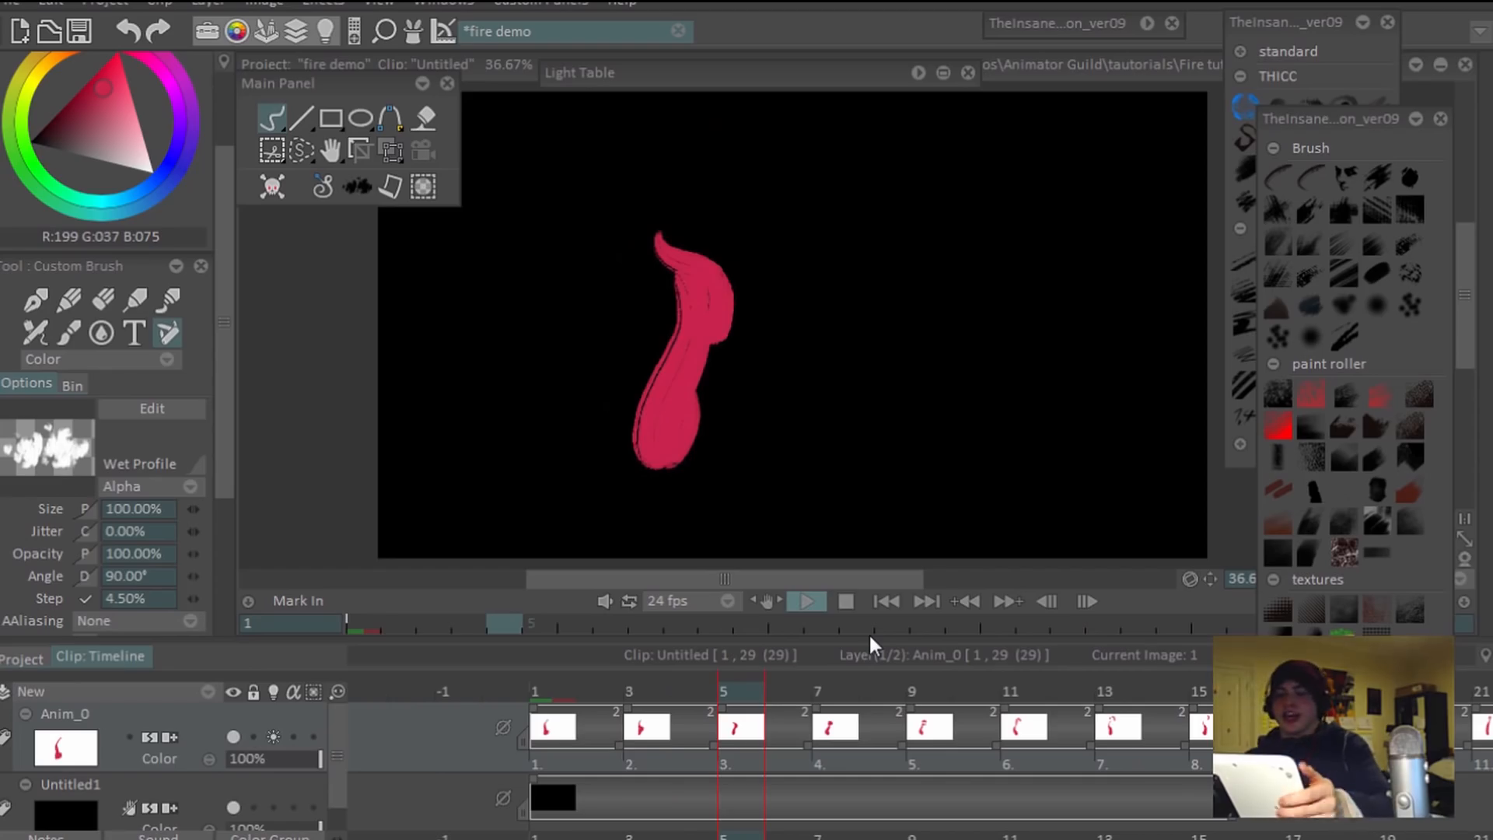
key("Left")
key("Left")
key("Left")
key("Left")
key("Left")
key("Right")
key("Right")
key("Right")
key("Right")
key("Right")
key("Right")
key("Right")
key("Right")
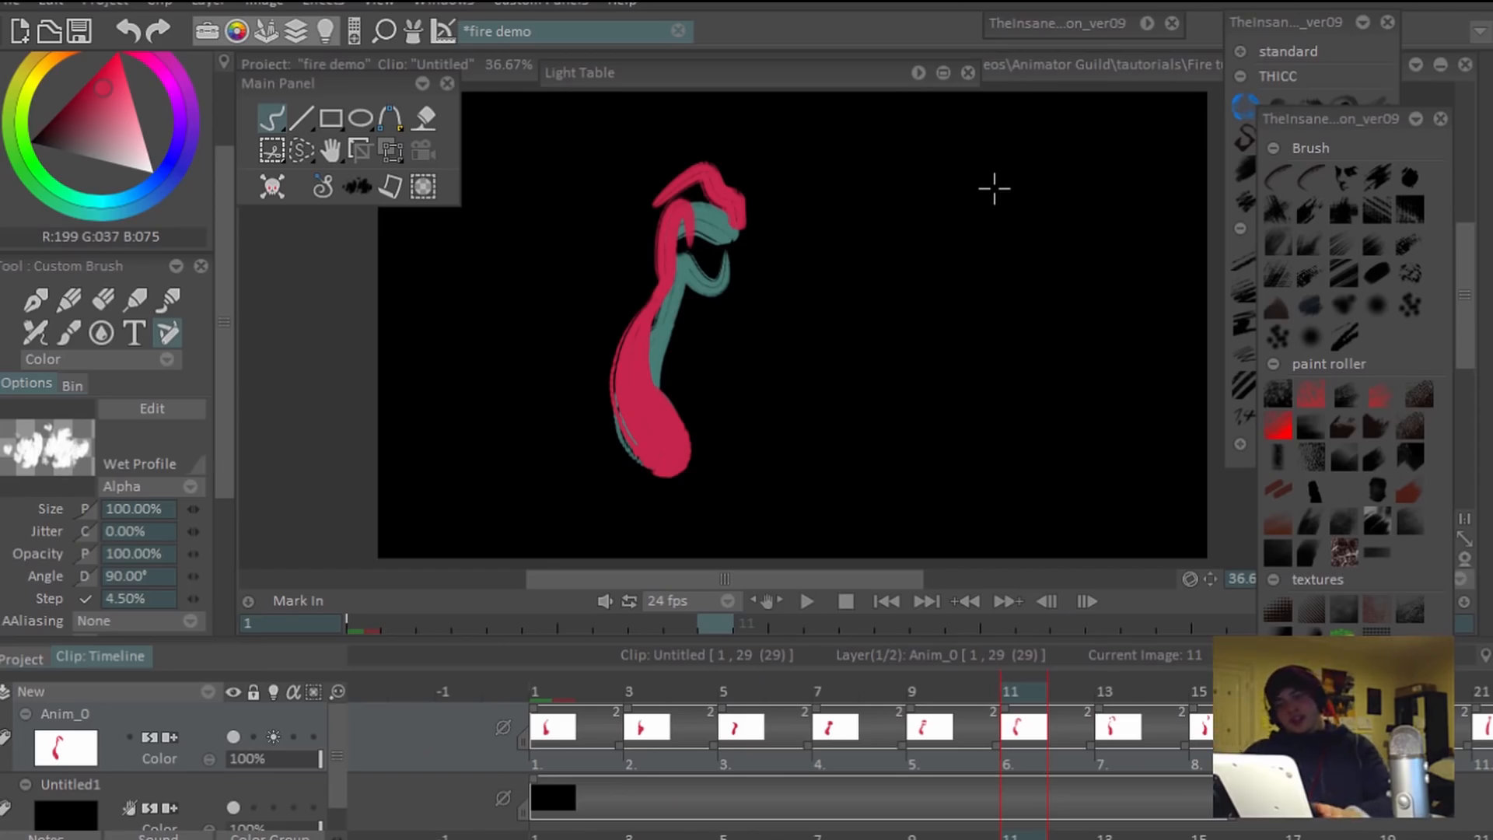
key("Left")
key("Left")
key("Left")
key("Left")
key("Left")
key("Left")
key("Left")
key("Left")
key("Left")
key("Left")
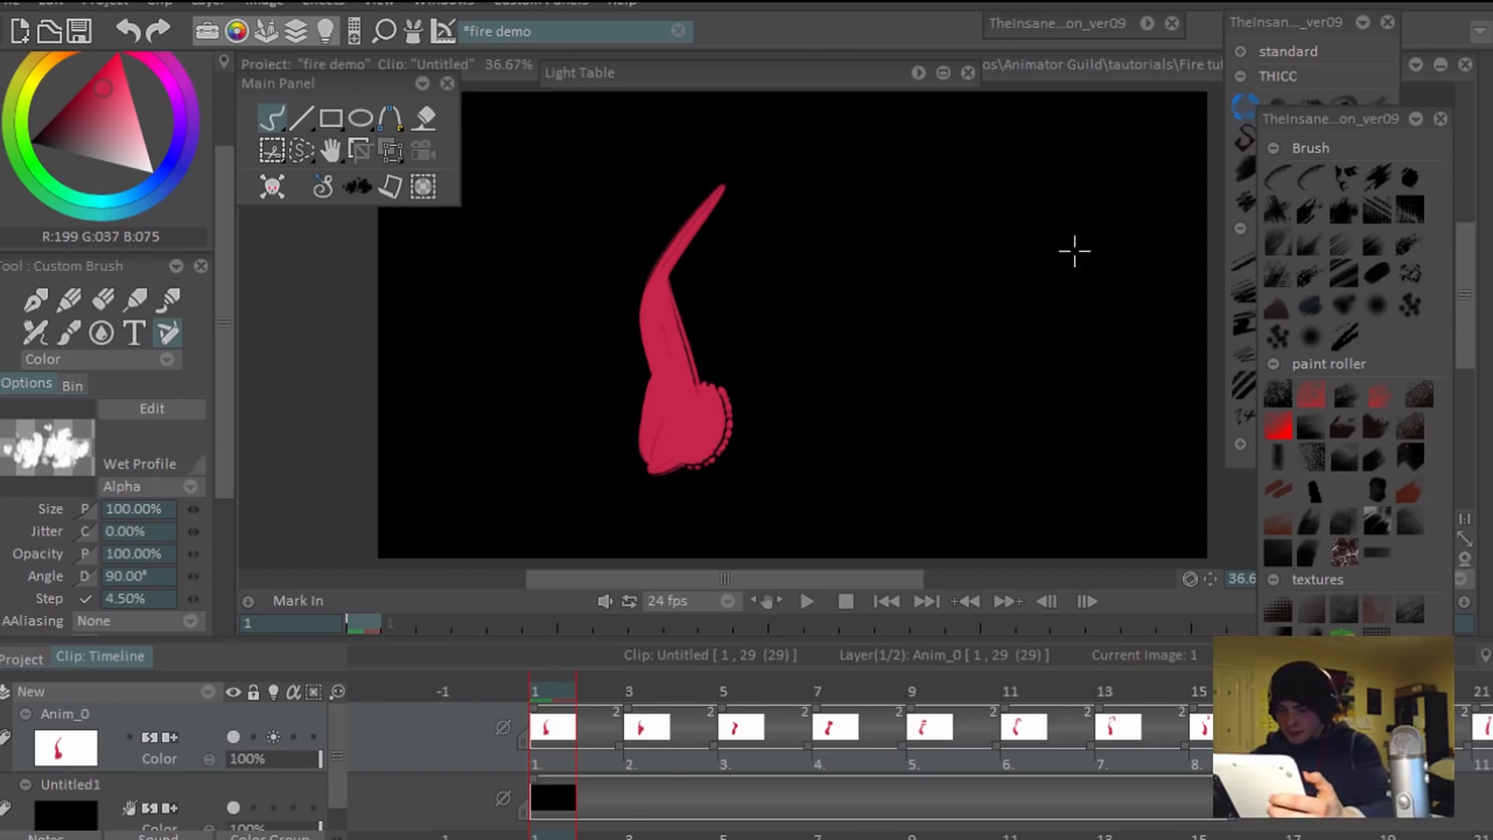
Step forward and back through the first drawings from frame 1 to examine the flame's base.
key("Right")
key("Right")
key("Right")
key("Right")
key("Right")
key("Right")
key("Left")
key("Left")
key("Left")
key("Left")
key("Left")
key("Left")
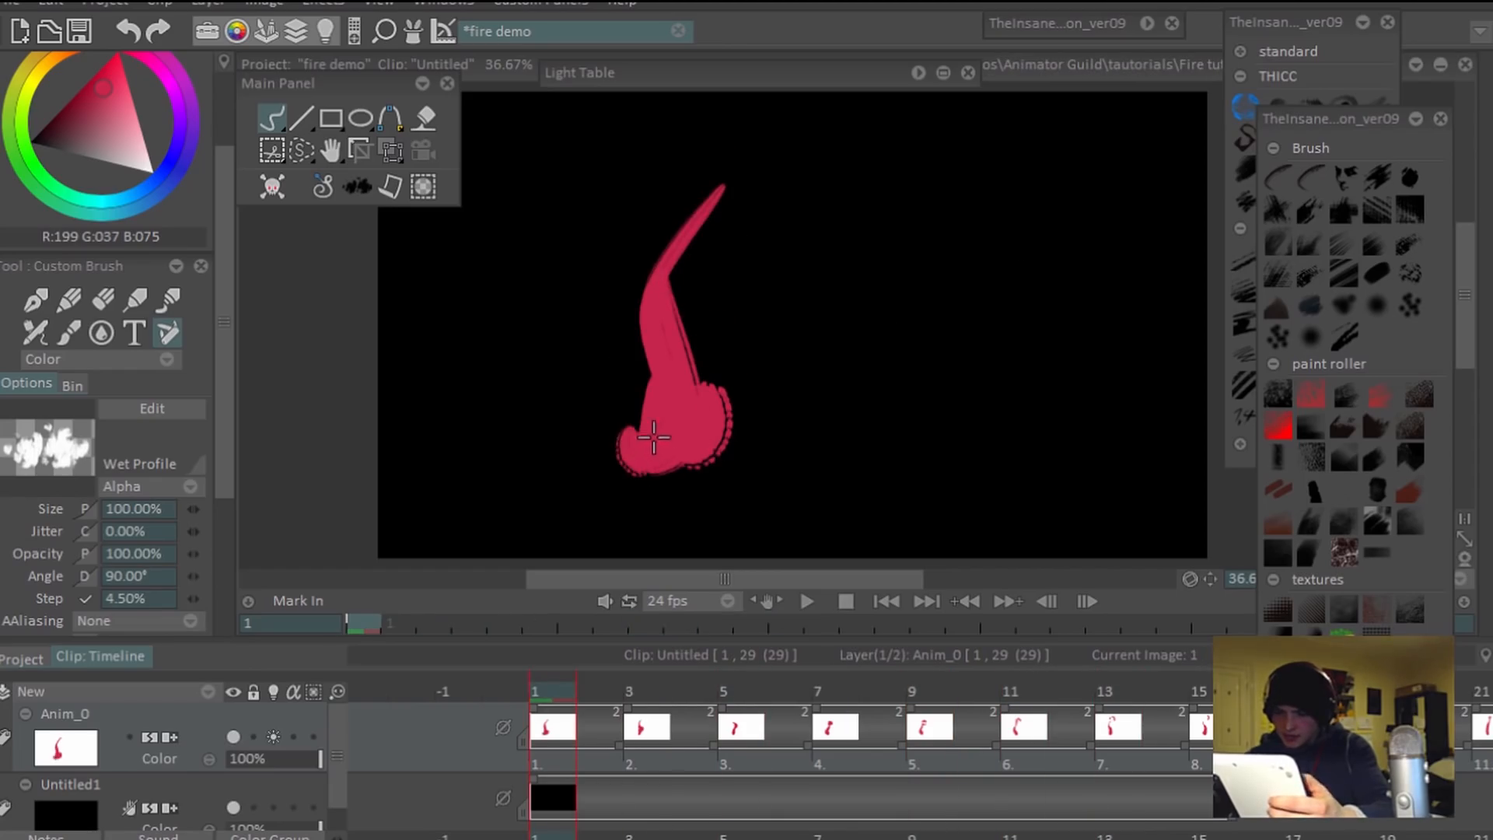
Paint a small rounded lobe at the left side of the flame's base on drawings 2 to 8.
key("Right")
key("Right")
key("Right")
key("Right")
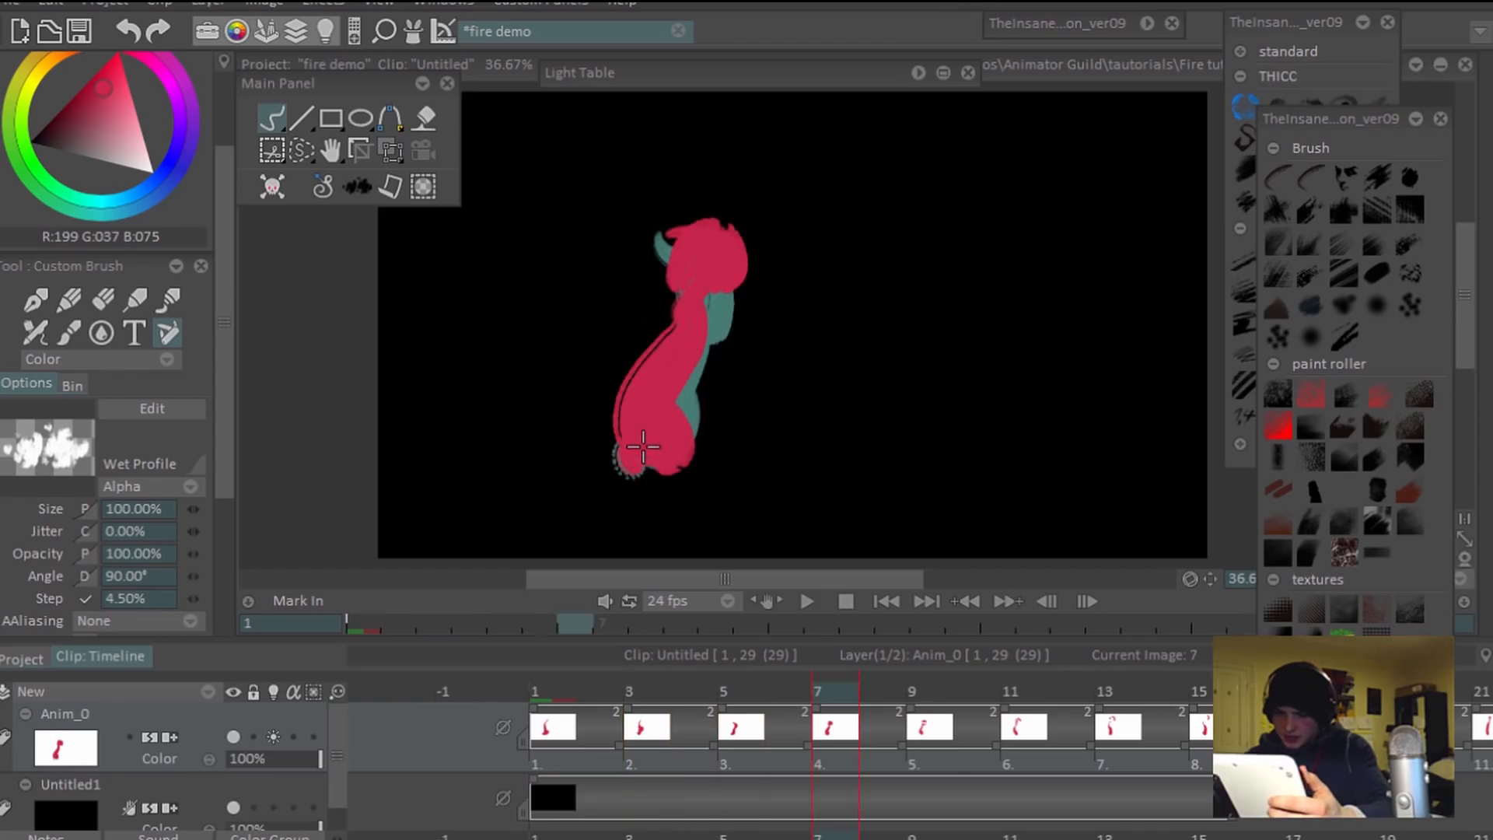
key("Right")
key("Right")
key("Right")
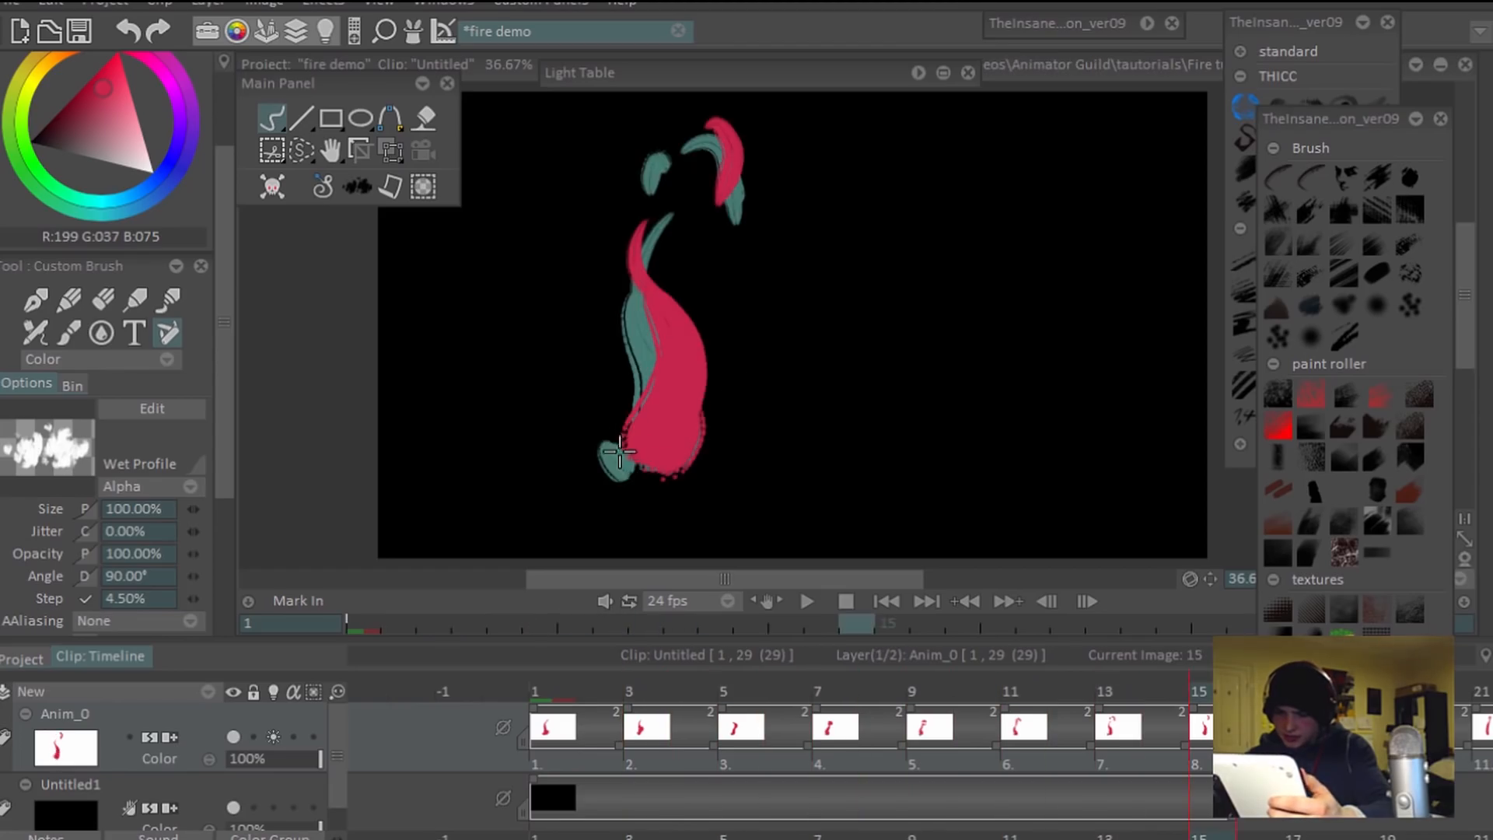
Continue the small lobe left of the flame's base on drawings 9 to 15, separating it slightly from the body.
key("Right")
key("Right")
key("Right")
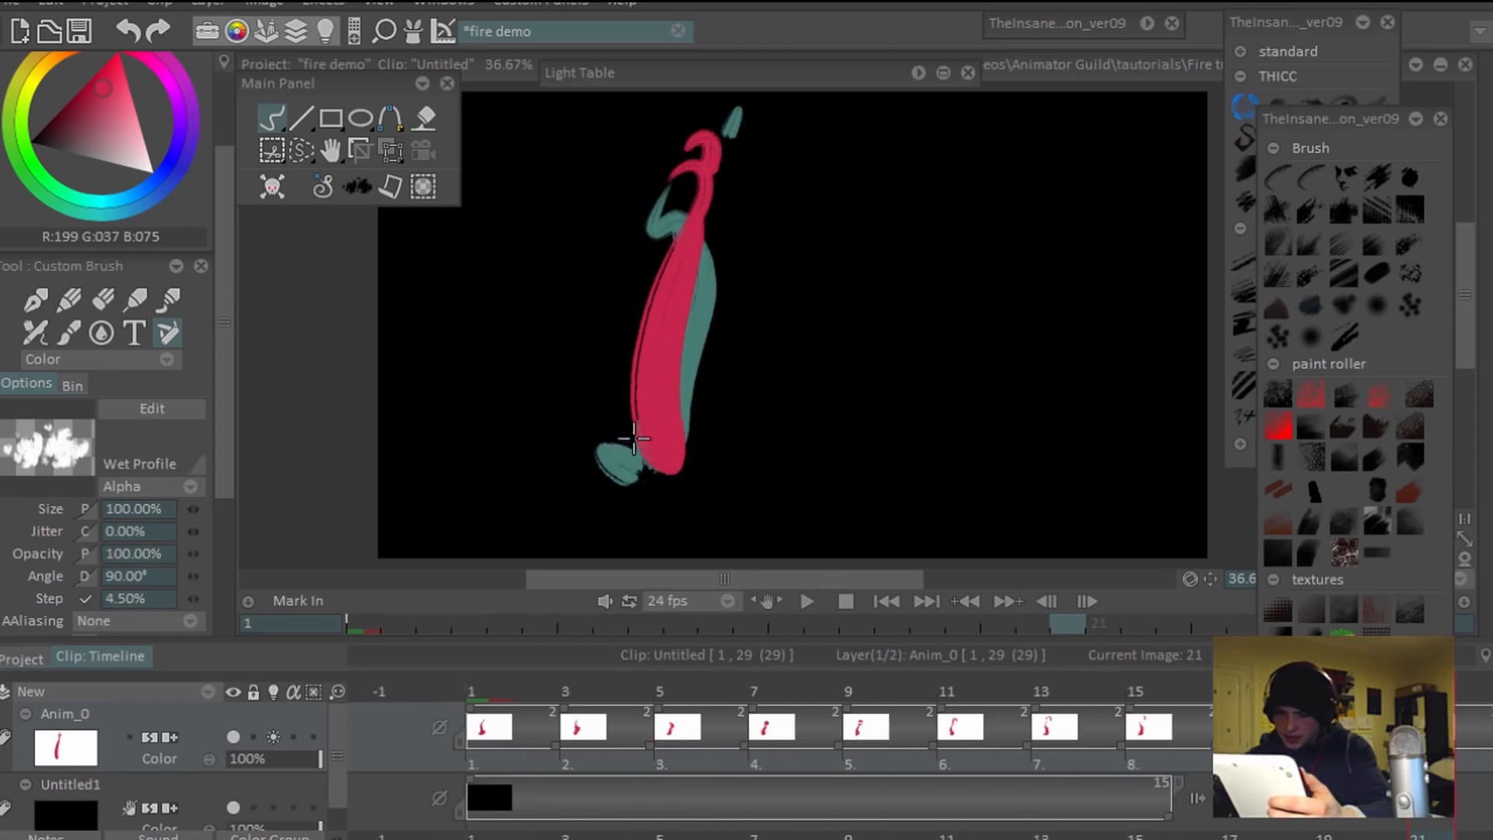
key("Right")
key("Right")
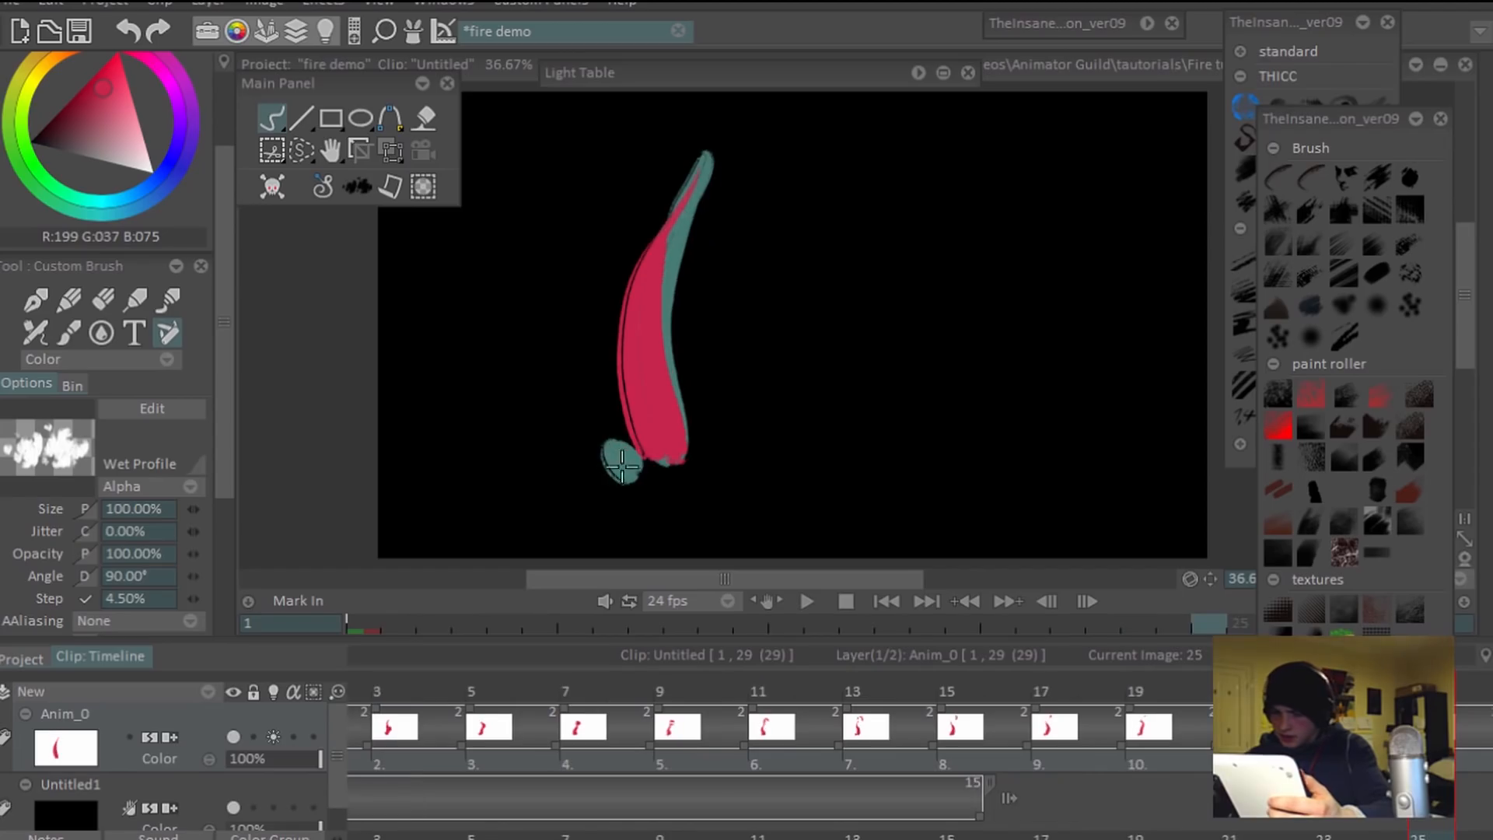
key("Right")
key("Right")
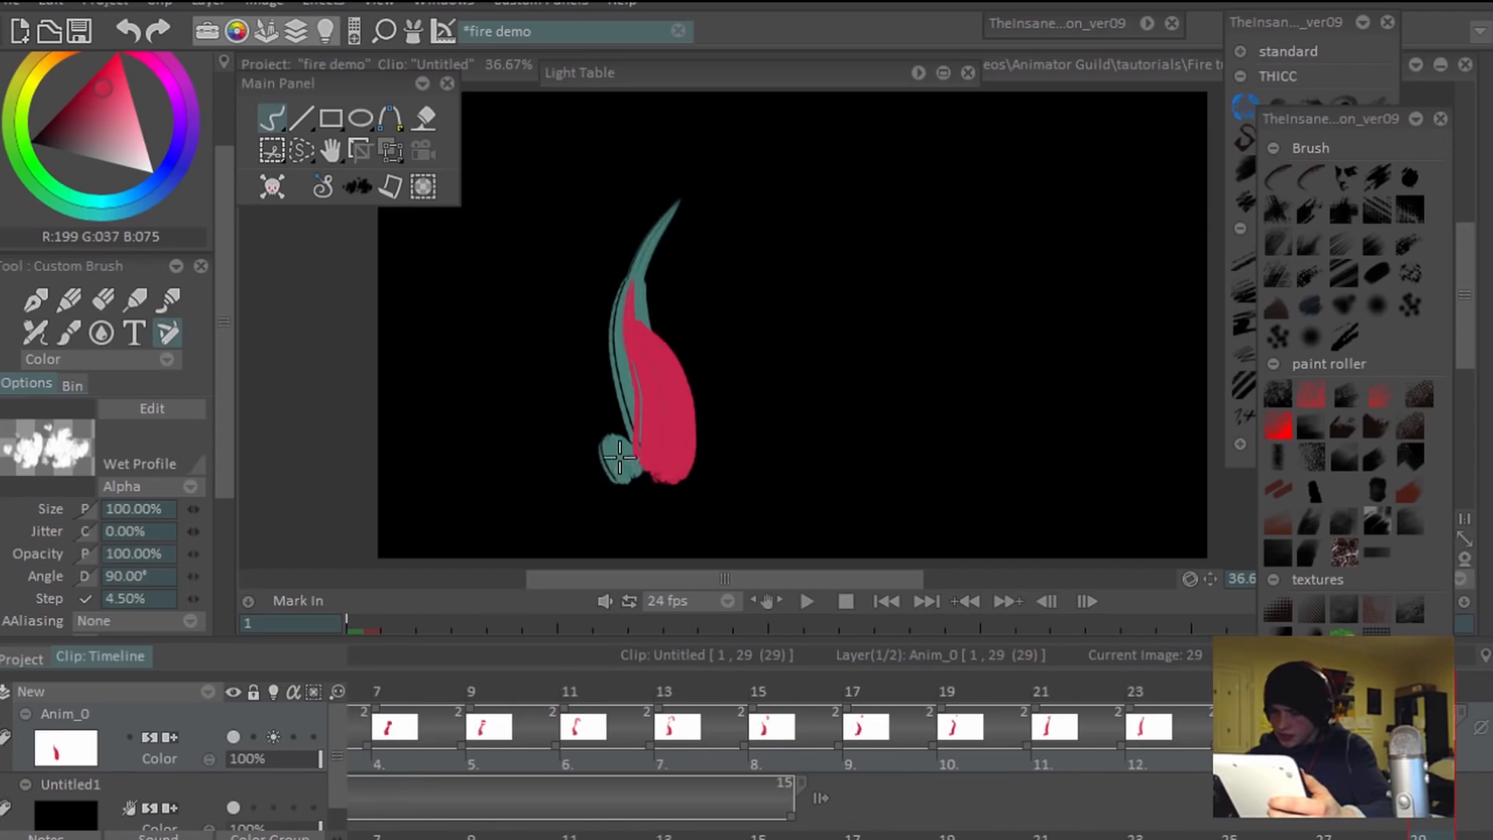
left_click_drag(616, 427, 666, 450)
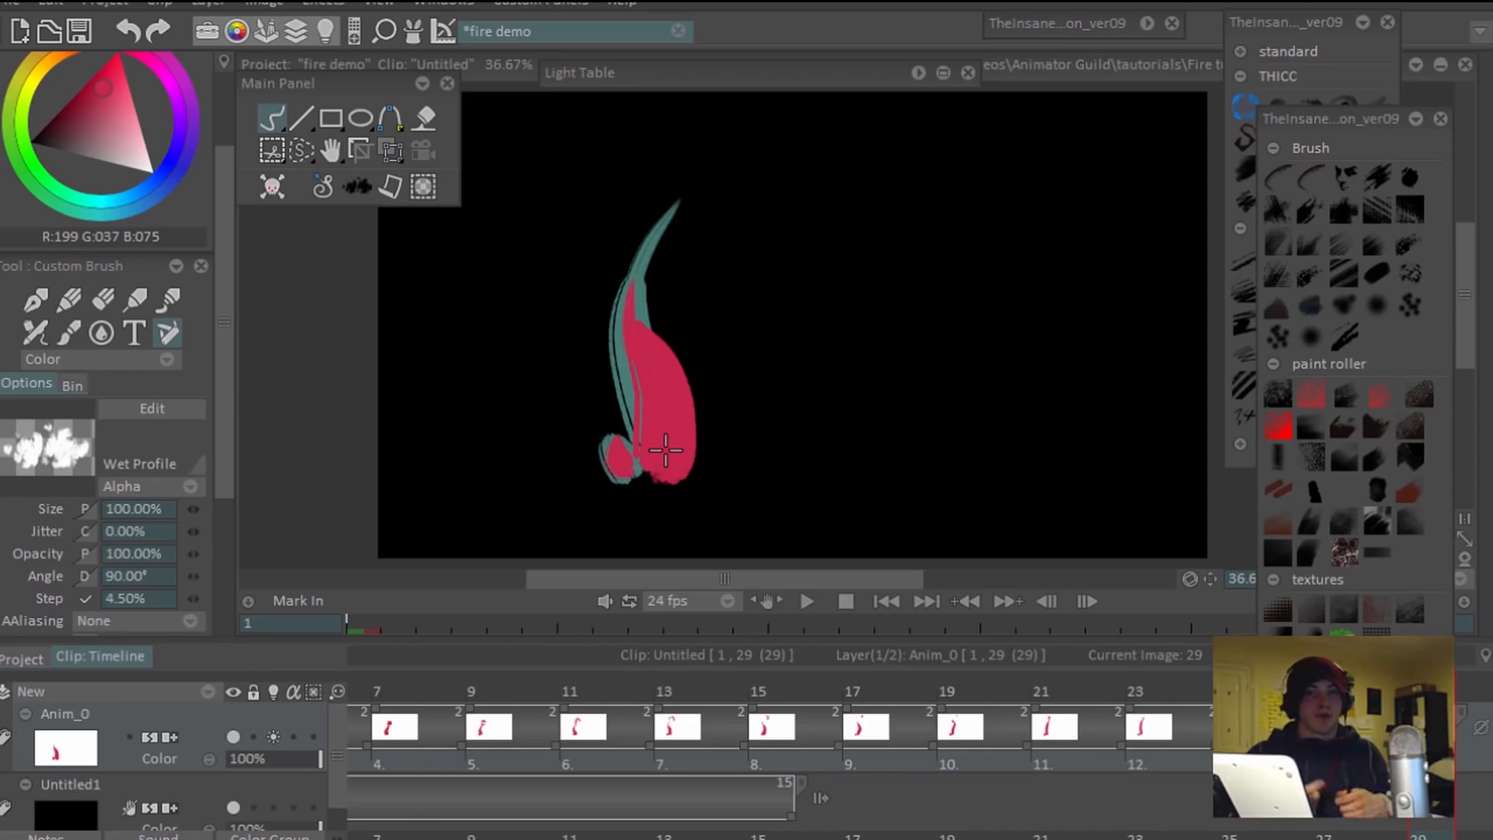
Paint a slanted flick rising from the right side of the base on drawings 1 and 2, detaching it on drawing 3.
left_click_drag(702, 459, 760, 395)
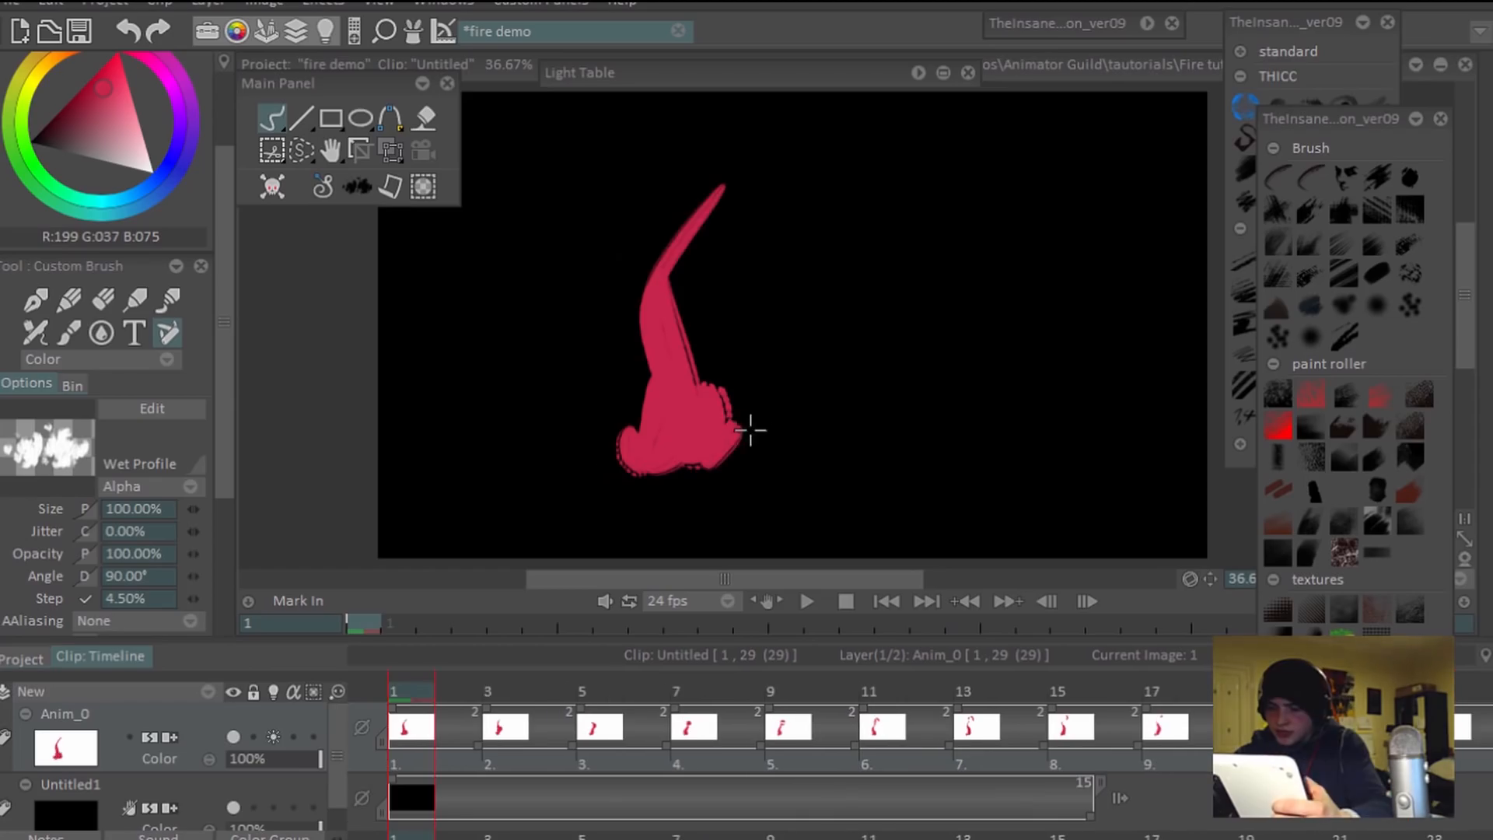
key("Right")
key("ctrl+z")
mouse_move(702, 460)
left_mouse_down()
mouse_move(752, 438)
mouse_move(752, 416)
mouse_move(716, 435)
mouse_move(705, 465)
left_mouse_up()
key("ctrl+z")
key("Right")
left_click_drag(758, 380, 700, 460)
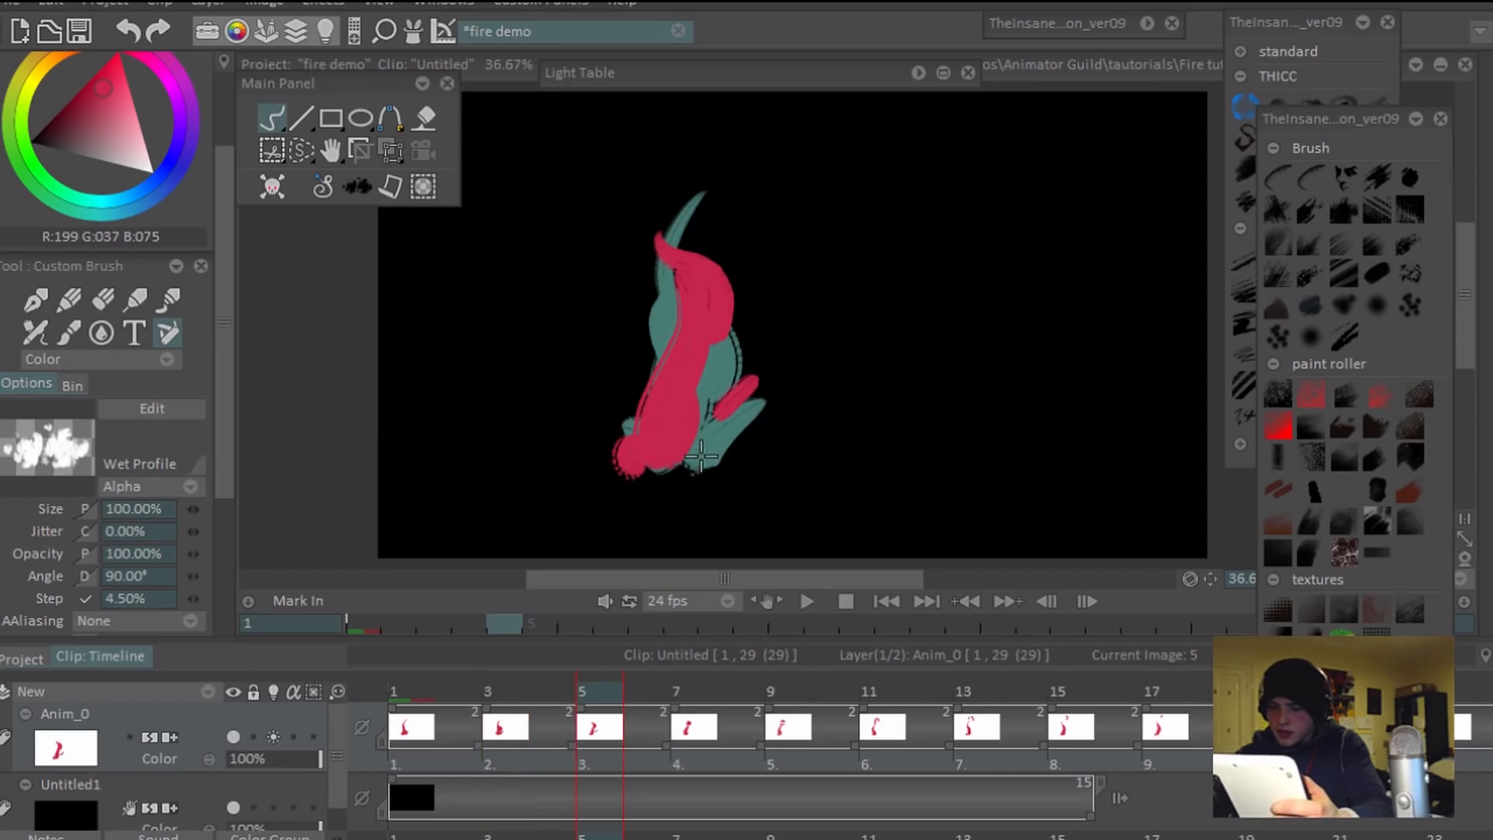
Shrink the detached flick on drawing 4 and add a small lobe at the right of the base through drawing 15.
key("Right")
key("Right")
left_click_drag(726, 391, 748, 345)
key("Left")
key("ctrl+z")
mouse_move(711, 448)
left_mouse_down()
mouse_move(699, 444)
mouse_move(697, 471)
left_mouse_up()
key("Right")
key("Right")
key("Right")
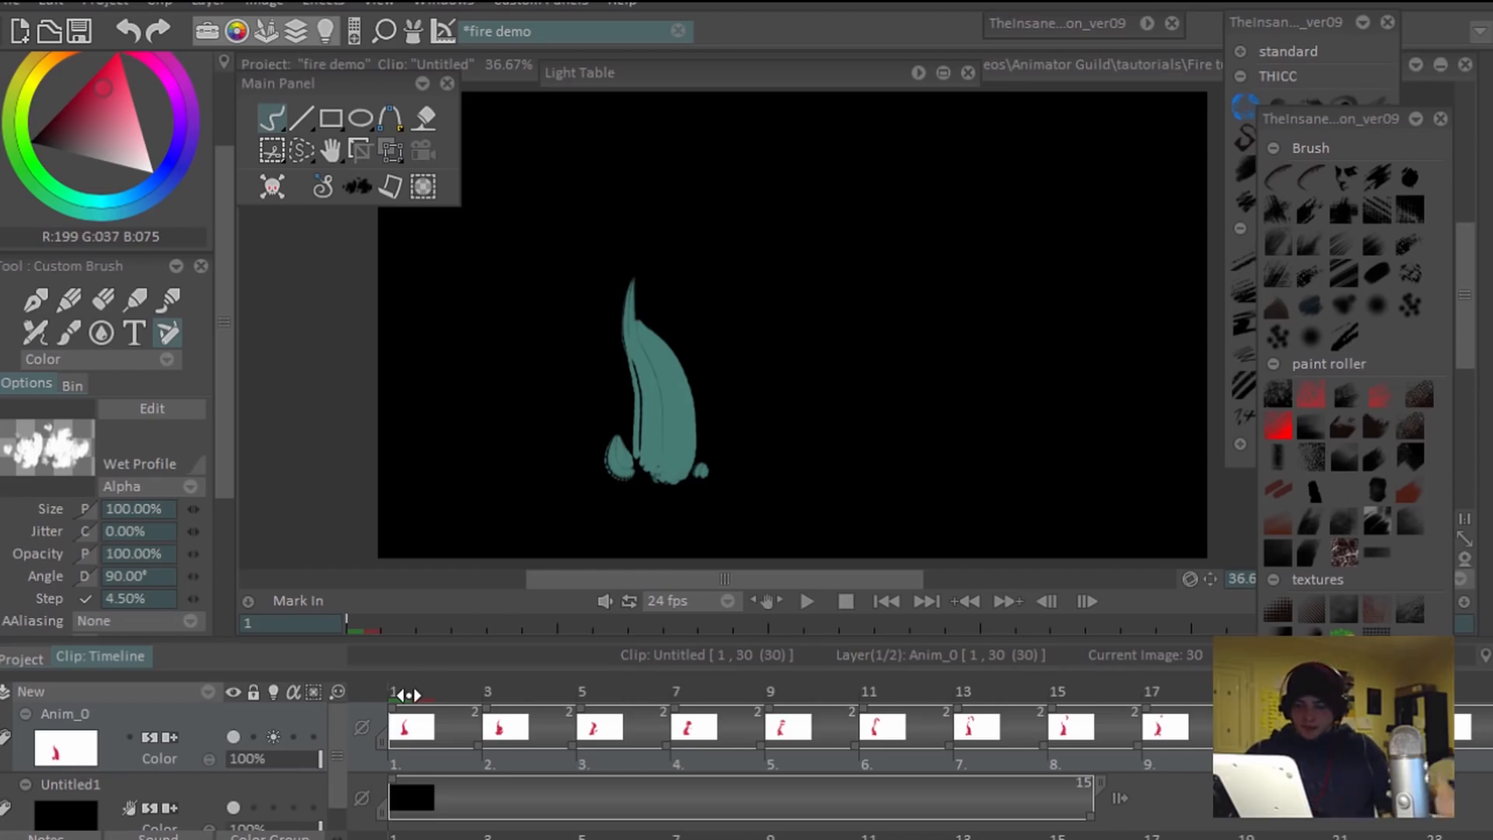
Rework the flame's curled tip on drawings 10 and 11 into a thicker rounded puff.
left_click(400, 689)
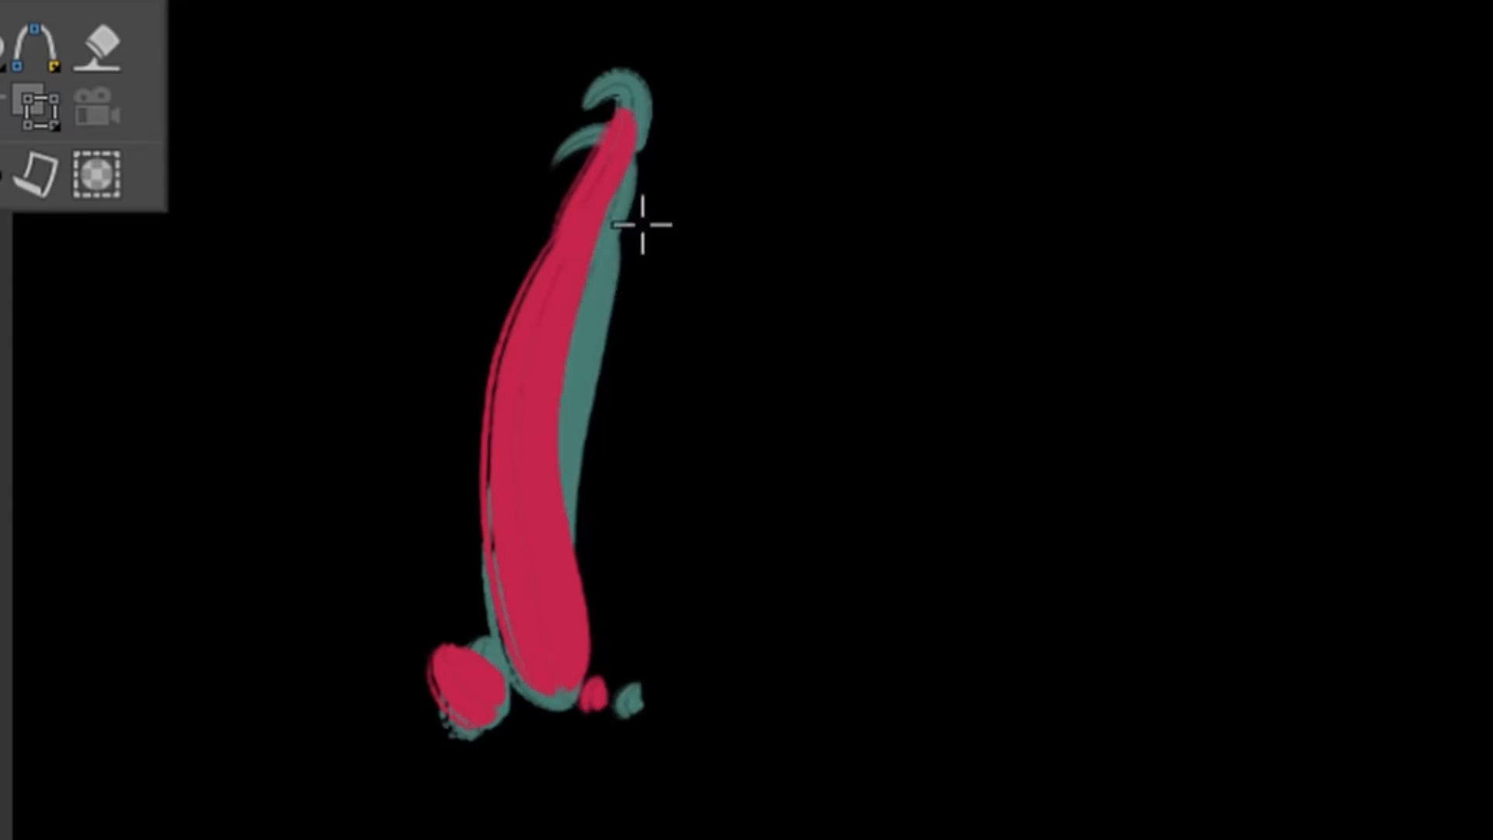
key("Right")
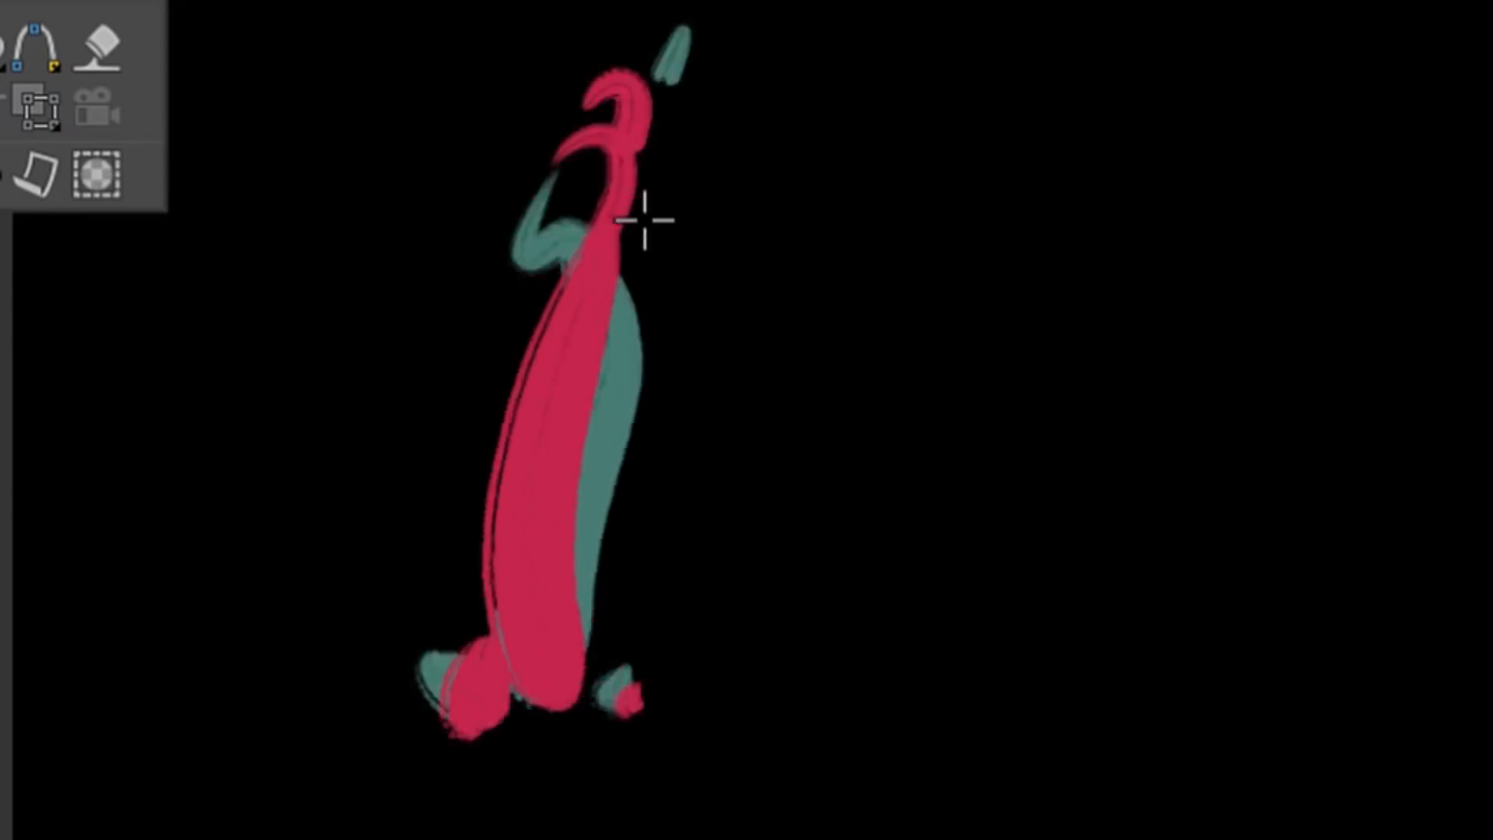
mouse_move(630, 234)
left_mouse_down()
mouse_move(567, 163)
mouse_move(613, 198)
mouse_move(642, 138)
left_mouse_up()
key("Right")
key("Left")
key("Left")
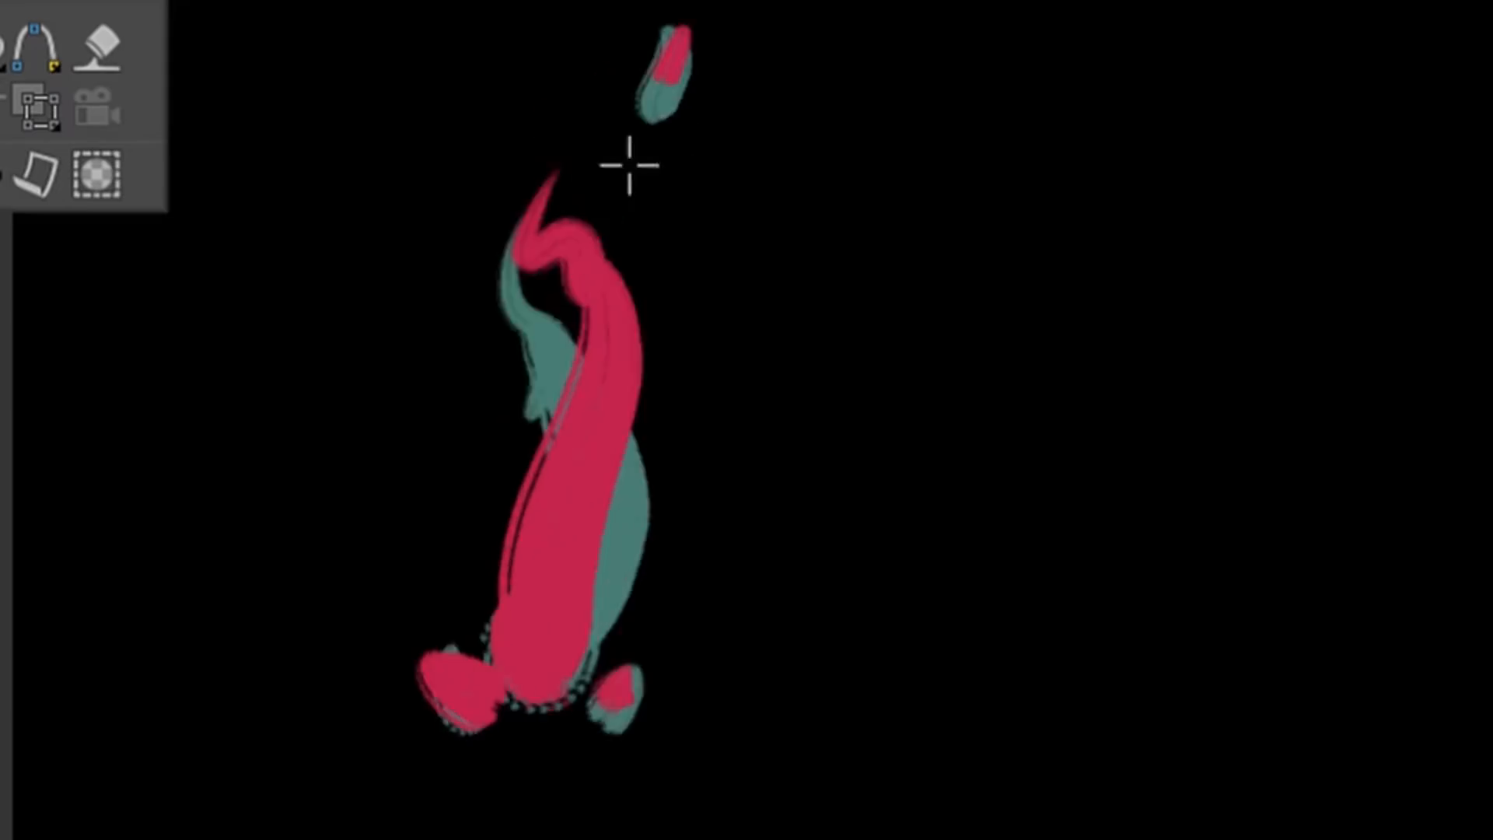
left_click_drag(589, 254, 552, 313)
key("Right")
key("Left")
key("Right")
key("Right")
Paint the puff breaking off above the flame on drawings 12 and 13, rising and shrinking from drawing to drawing.
mouse_move(574, 49)
left_mouse_down()
mouse_move(710, 90)
mouse_move(689, 59)
left_mouse_up()
key("Right")
left_click_drag(726, 120, 722, 296)
mouse_move(710, 184)
left_mouse_down()
mouse_move(763, 210)
mouse_move(734, 149)
left_mouse_up()
left_click_drag(764, 231, 841, 25)
key("Right")
key("Left")
key("Left")
key("Left")
key("Right")
key("Right")
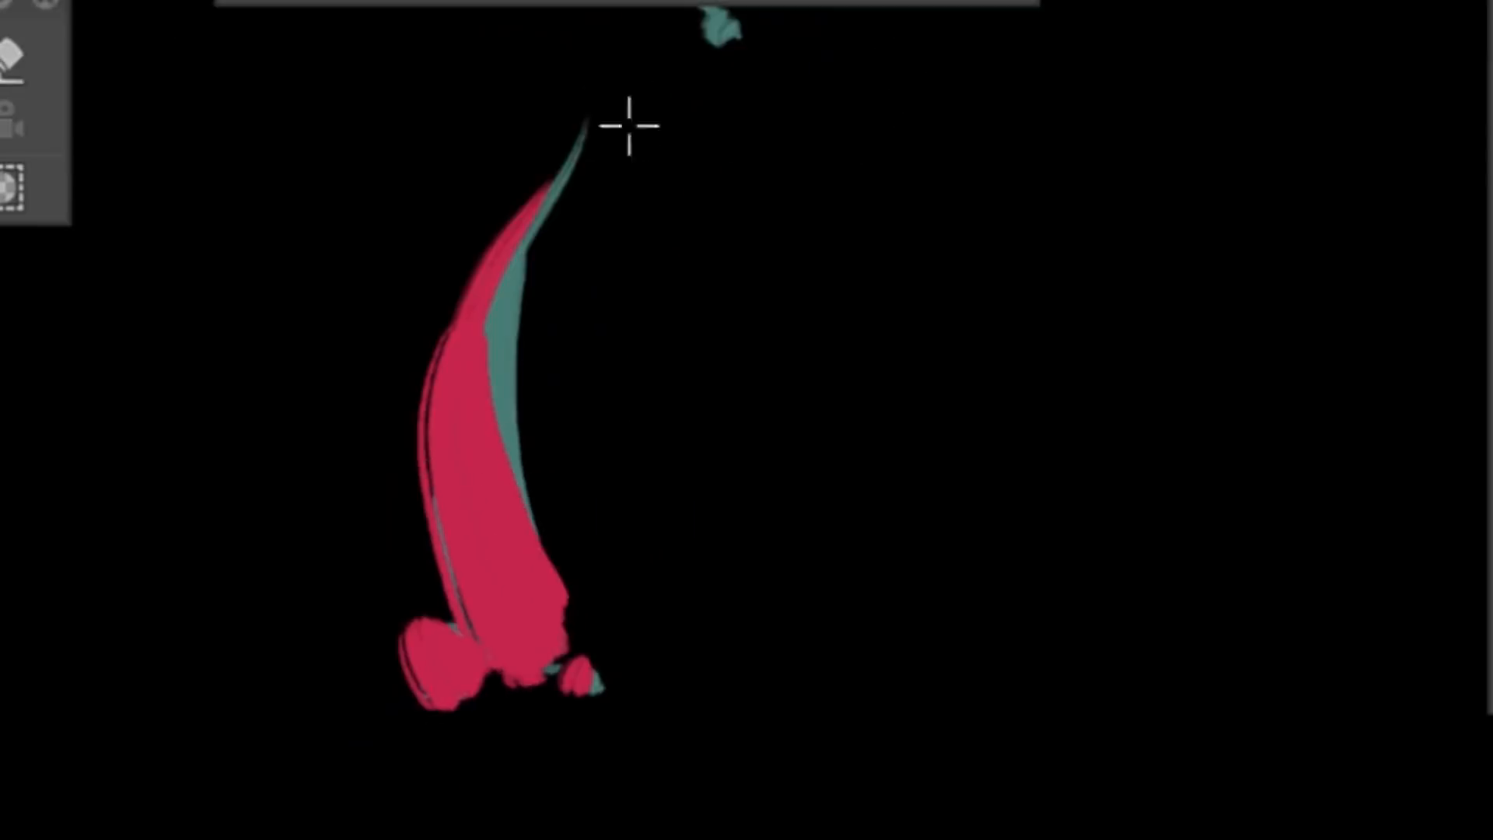
Break the flame's tip away from the body on drawing 15, undoing the extra stroke past the last drawing.
key("Right")
mouse_move(493, 233)
left_mouse_down()
mouse_move(526, 220)
mouse_move(528, 253)
mouse_move(469, 299)
left_mouse_up()
key("ctrl+z")
key("Right")
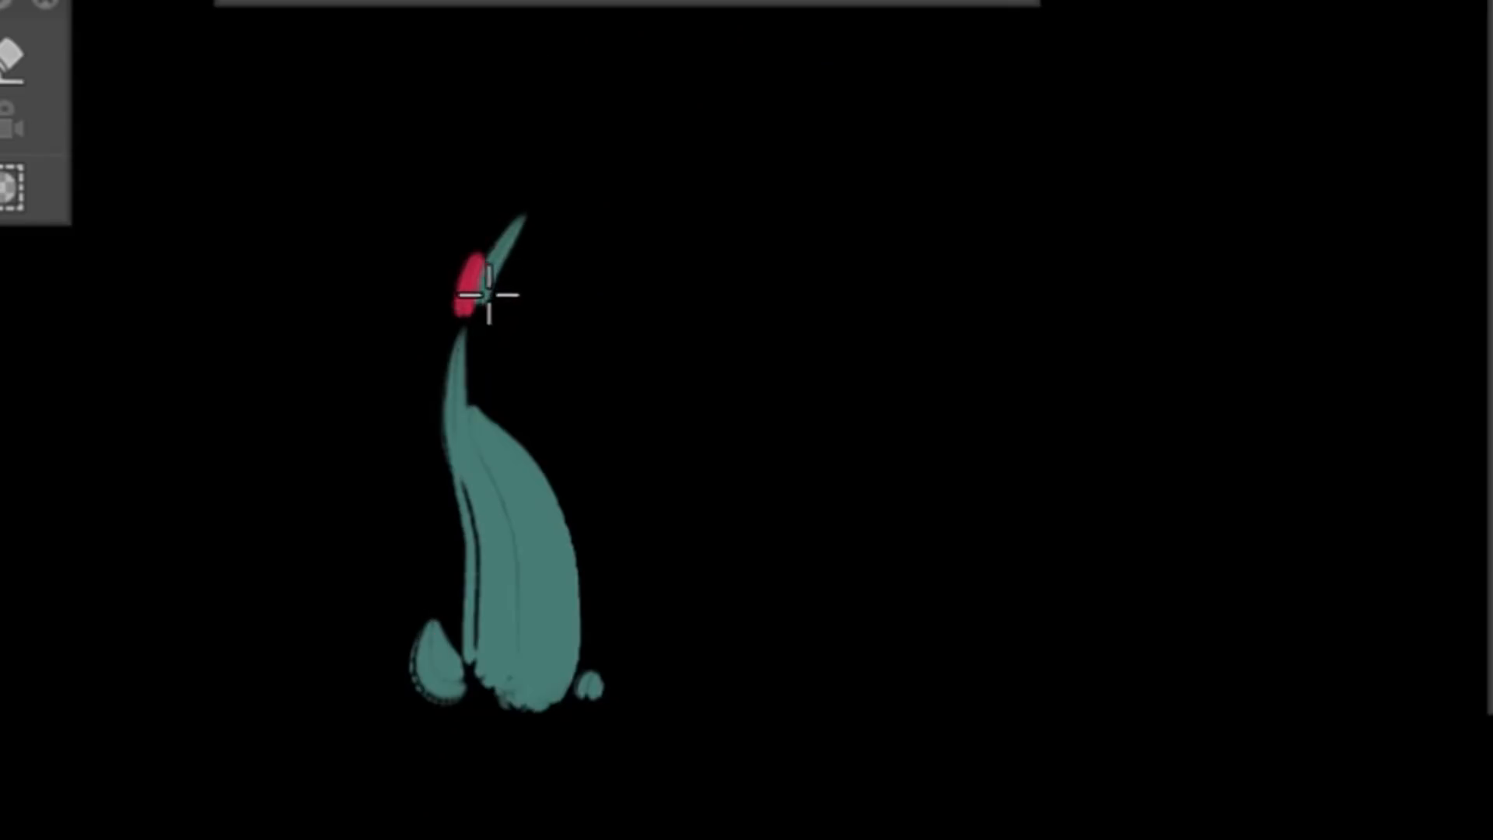
key("ctrl+z")
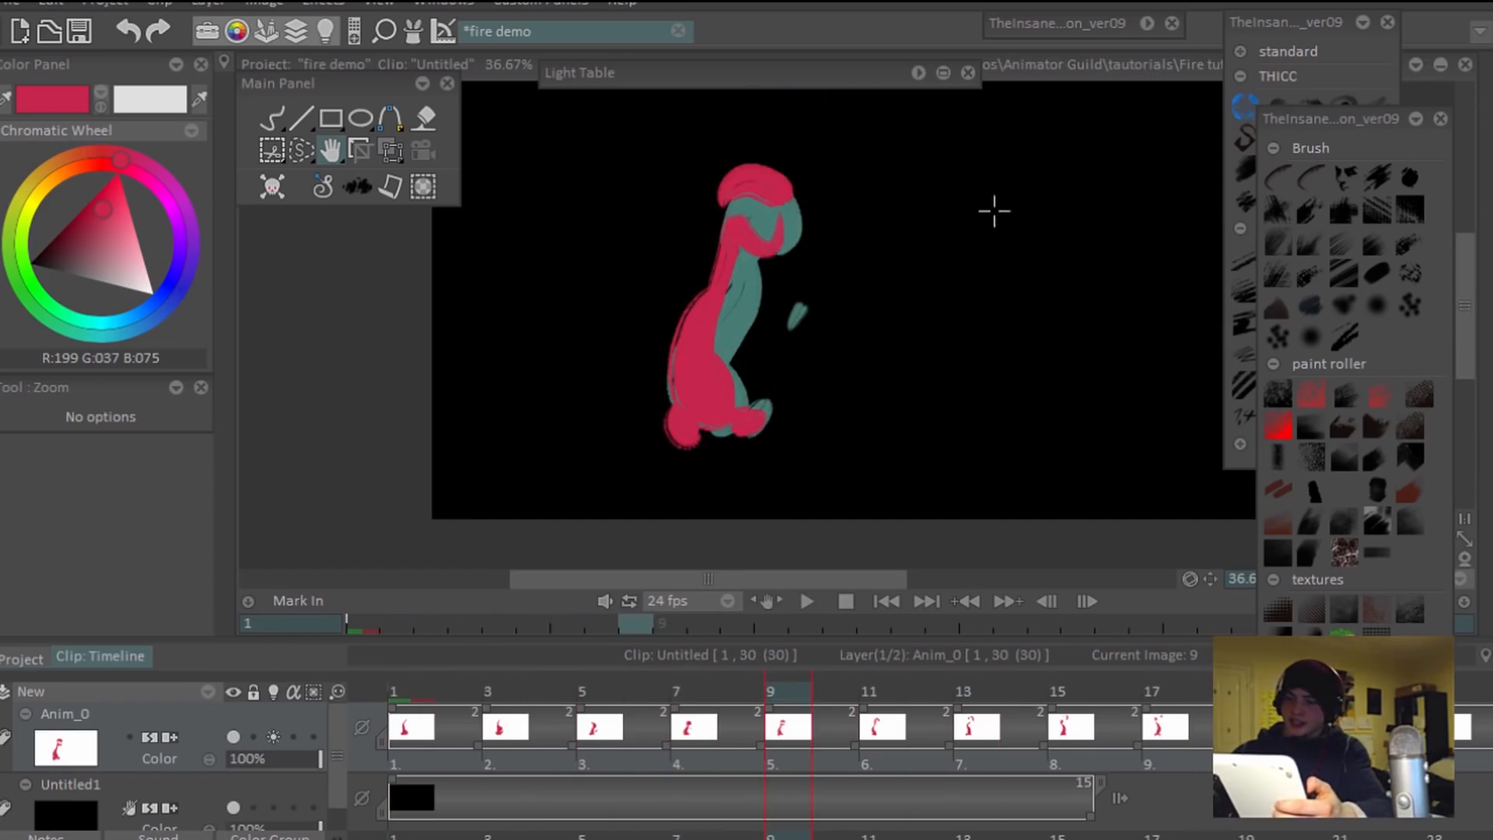
Sketch temporary arrows beside and above the flame on drawing 7 to show the upward motion, undoing each one.
left_click_drag(992, 226, 1006, 272)
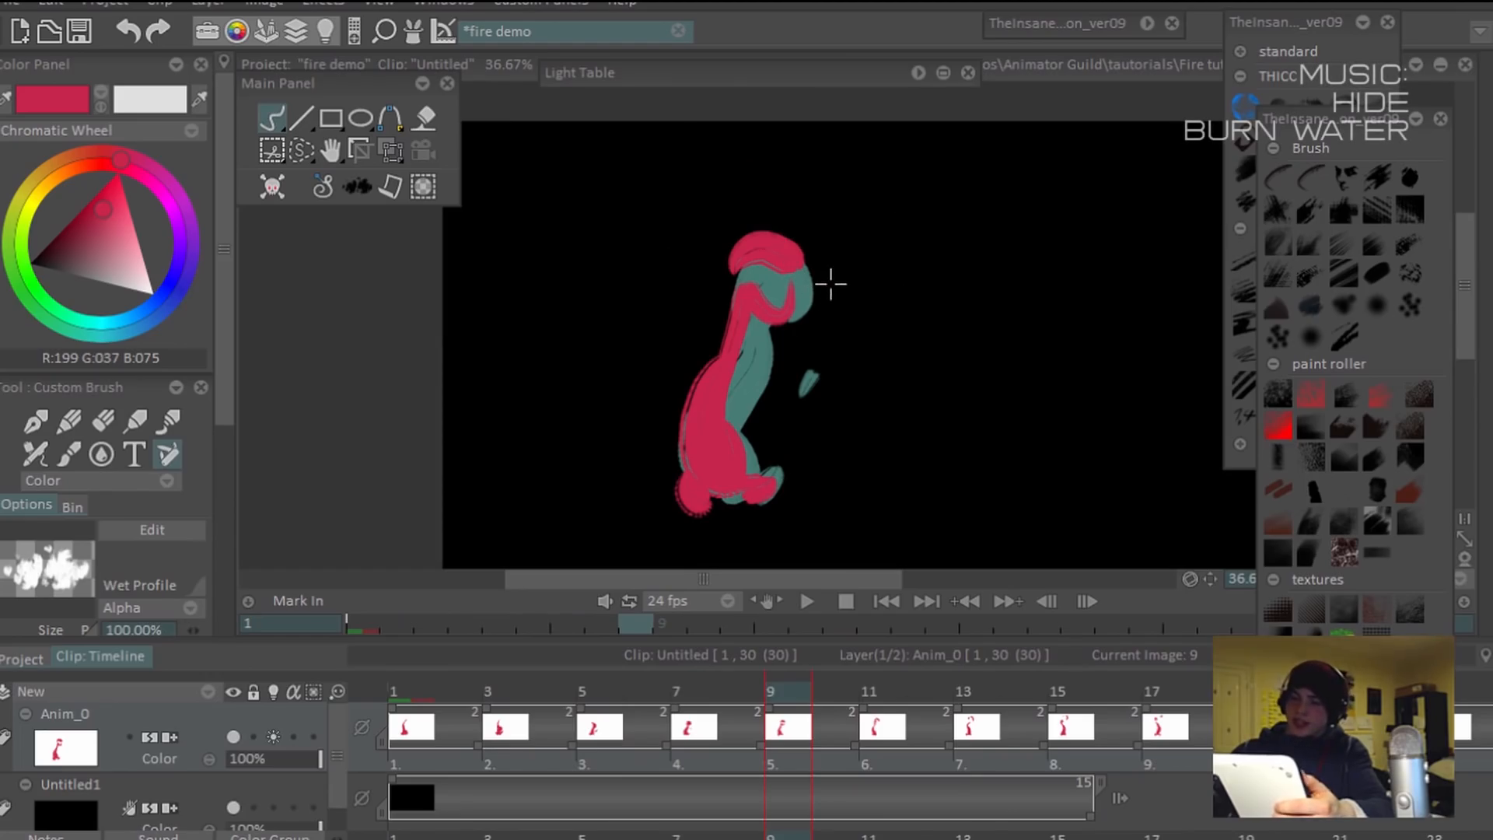
key("Right")
key("Right")
left_click_drag(829, 247, 885, 153)
key("ctrl+z")
mouse_move(839, 255)
left_mouse_down()
mouse_move(891, 163)
mouse_move(900, 184)
mouse_move(845, 248)
left_mouse_up()
key("e")
key("e")
left_click_drag(793, 482, 798, 306)
key("ctrl+z")
left_click_drag(814, 494, 791, 288)
key("ctrl+z")
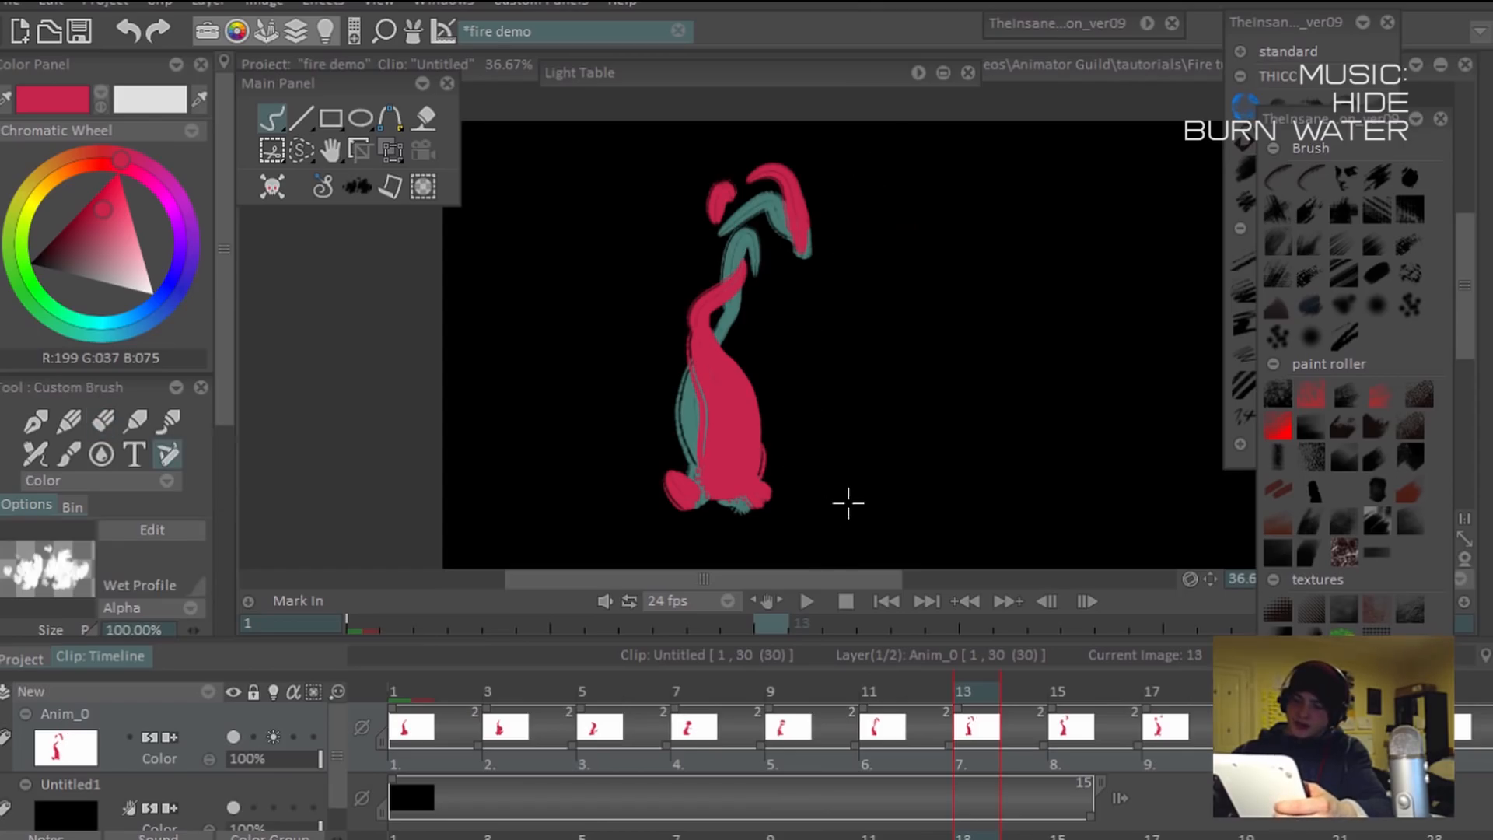
left_click_drag(783, 302, 779, 291)
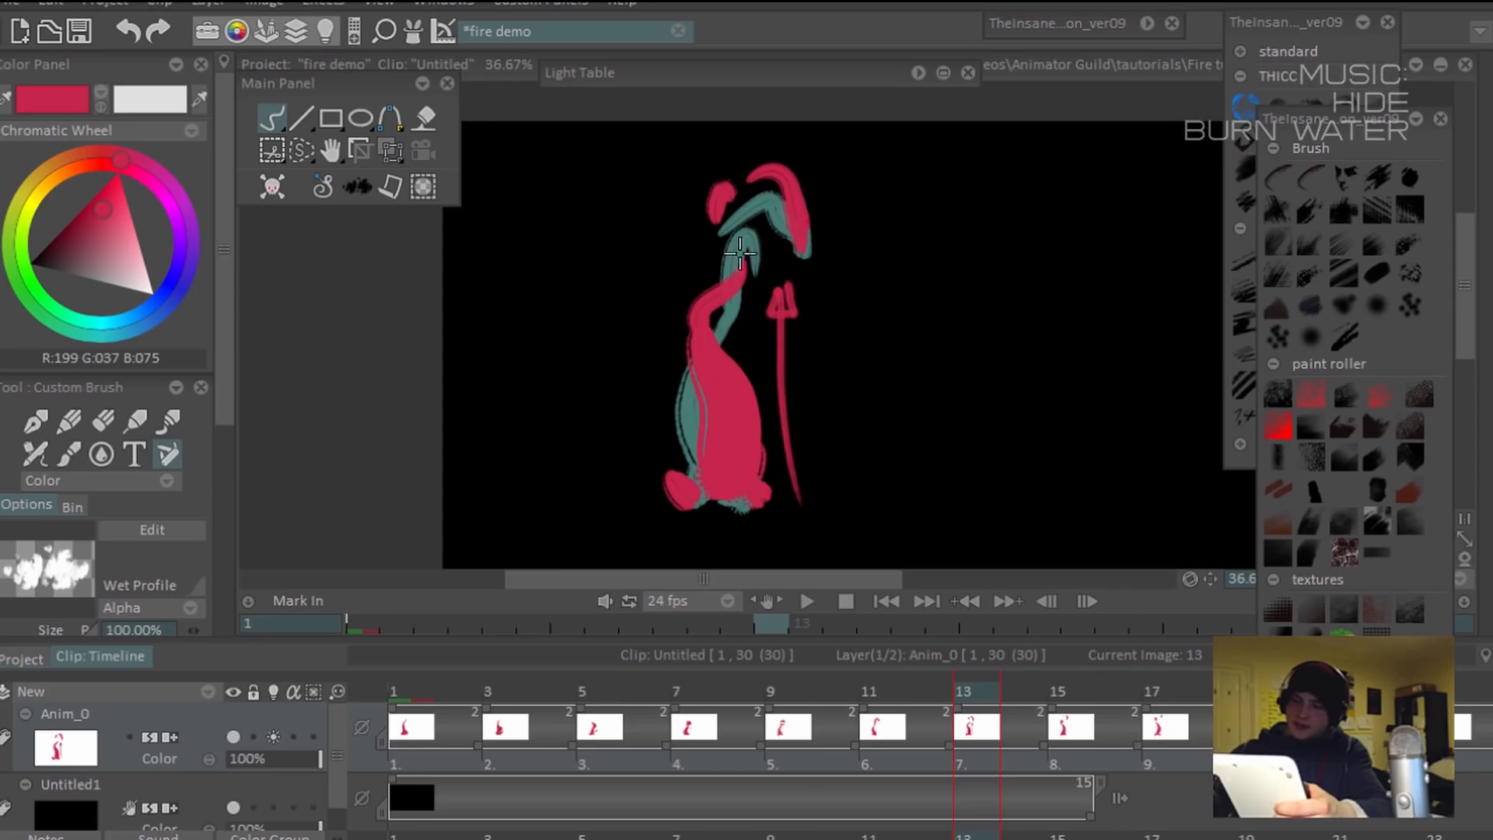
key("ctrl+z")
left_click_drag(736, 265, 735, 97)
key("ctrl+z")
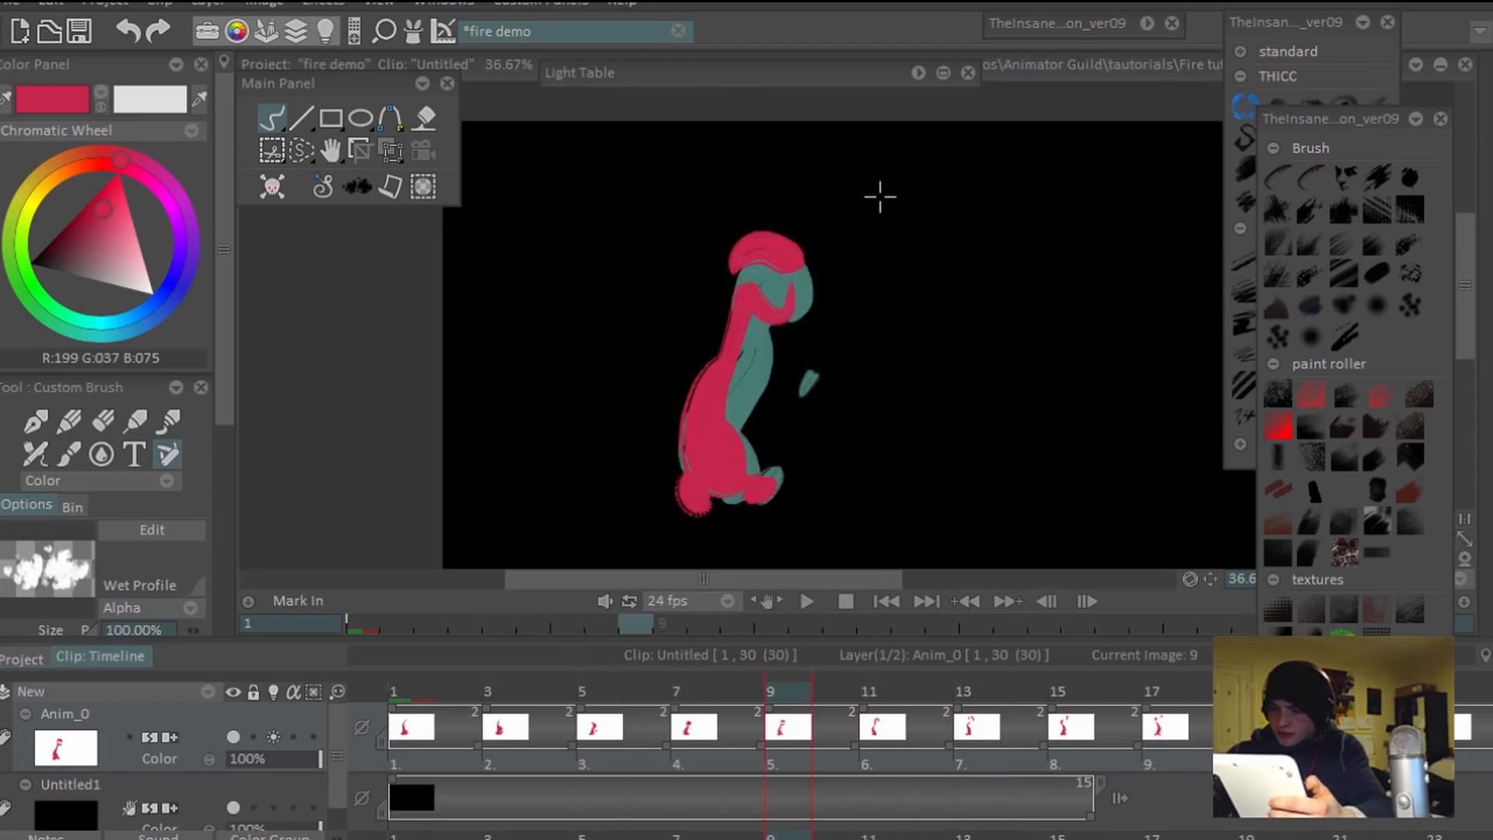
Erase and repaint the detached puff on drawings 6 to 8 as a solid shape that rises higher each drawing.
key("e")
key("e")
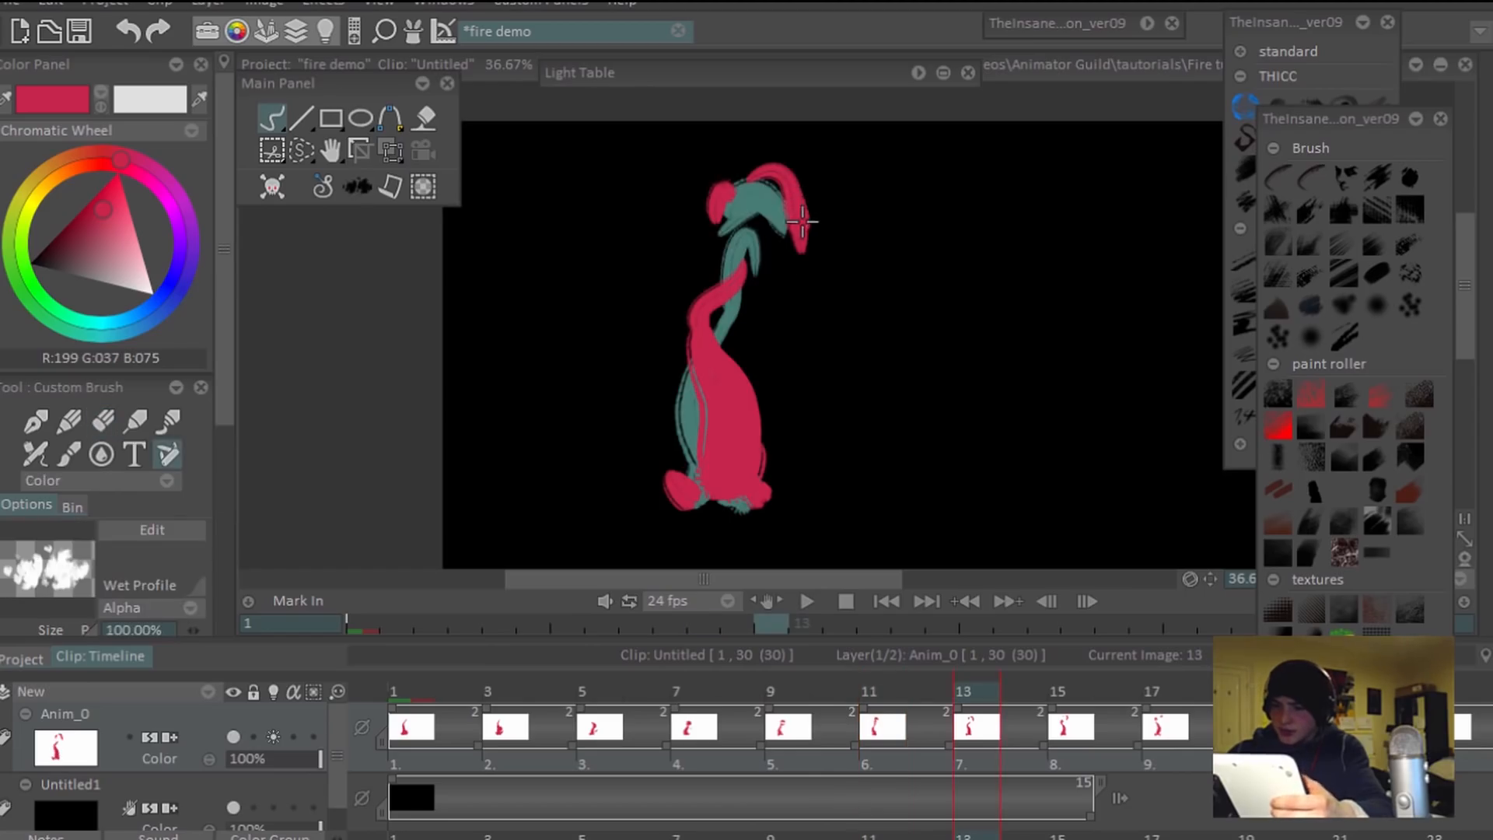
key("e")
key("e")
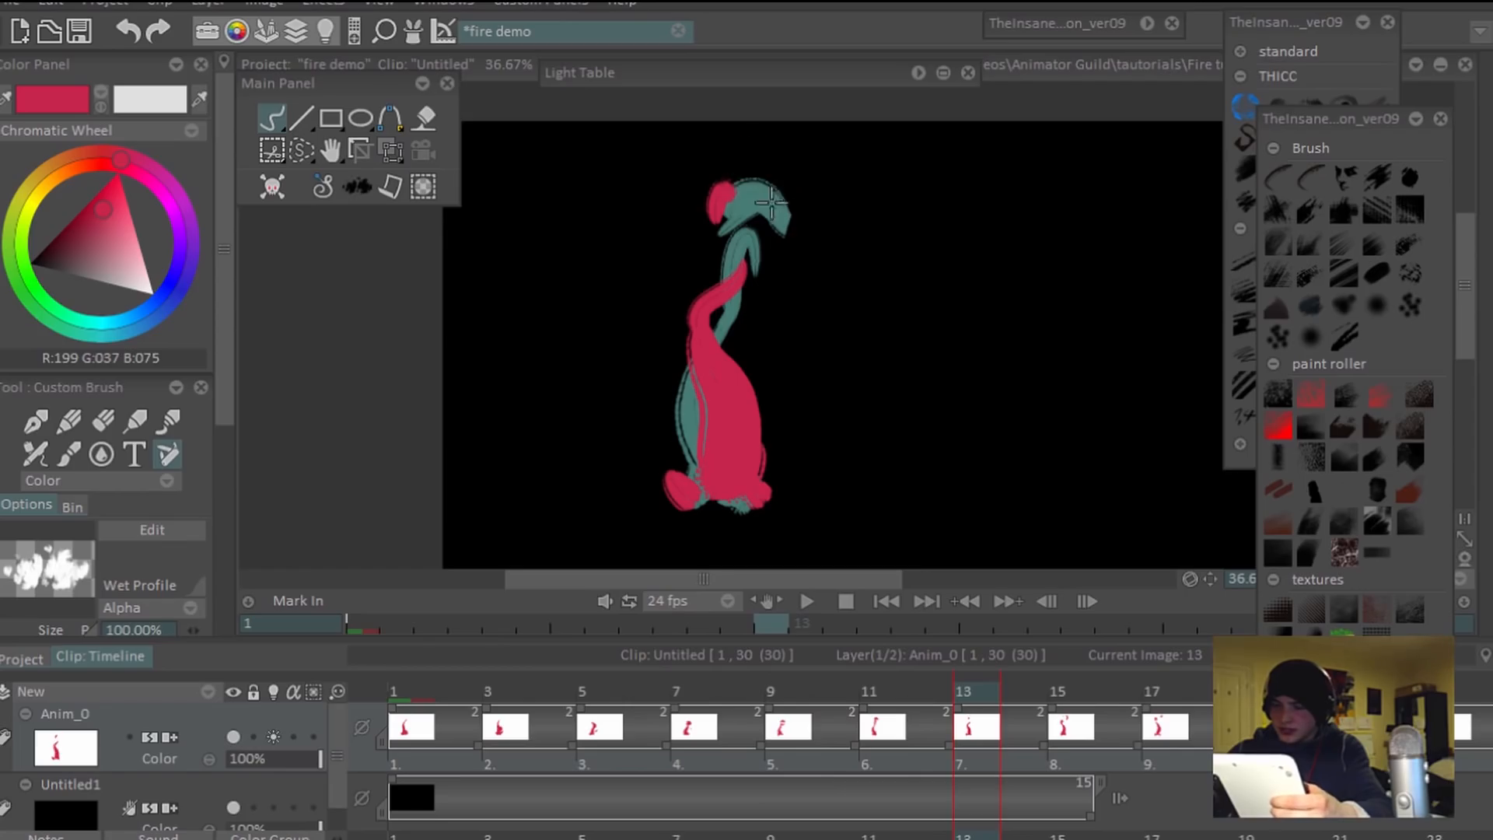
key("e")
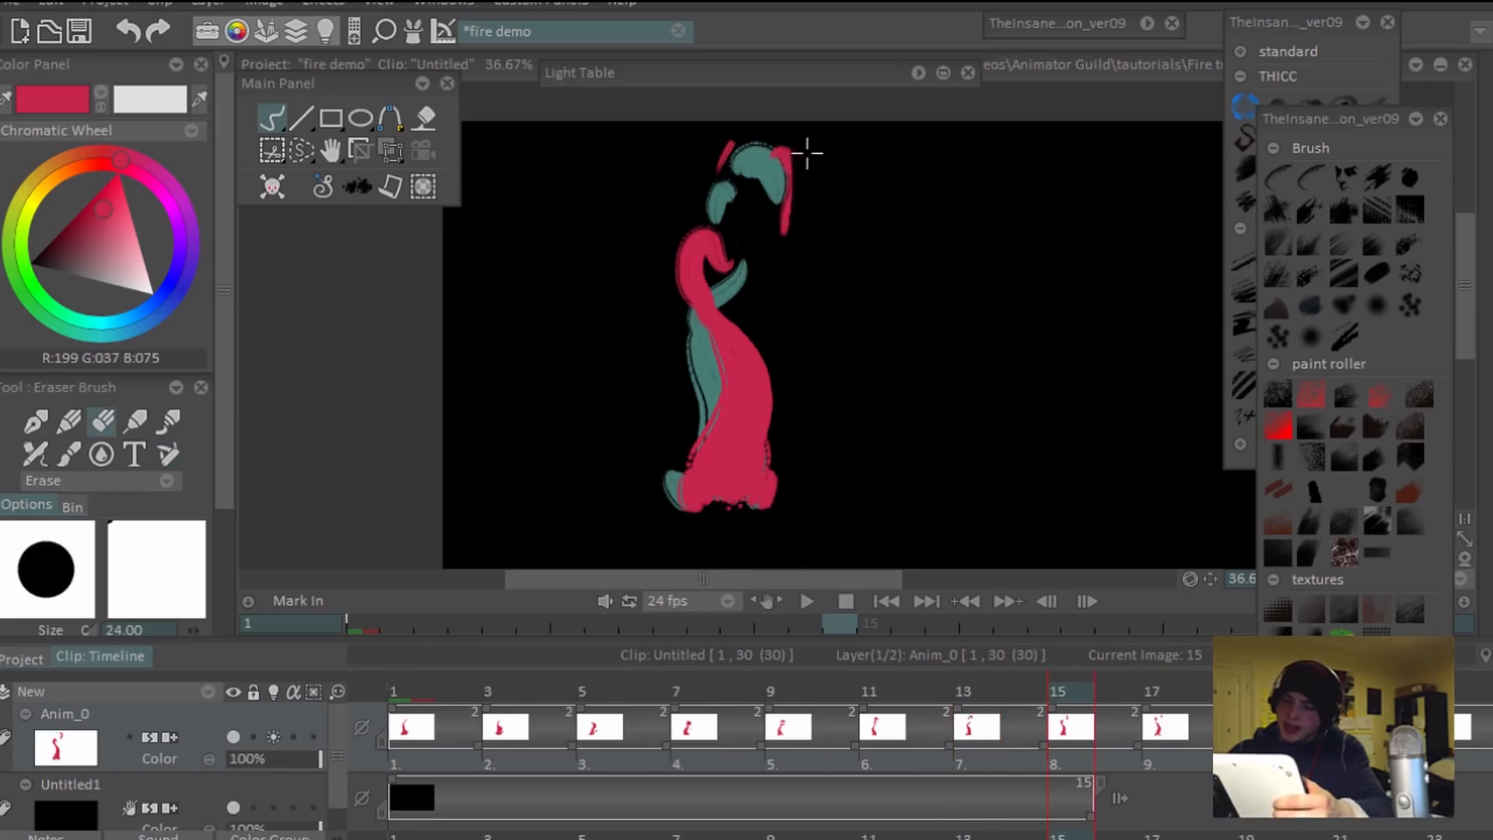
key("e")
left_click_drag(780, 159, 747, 131)
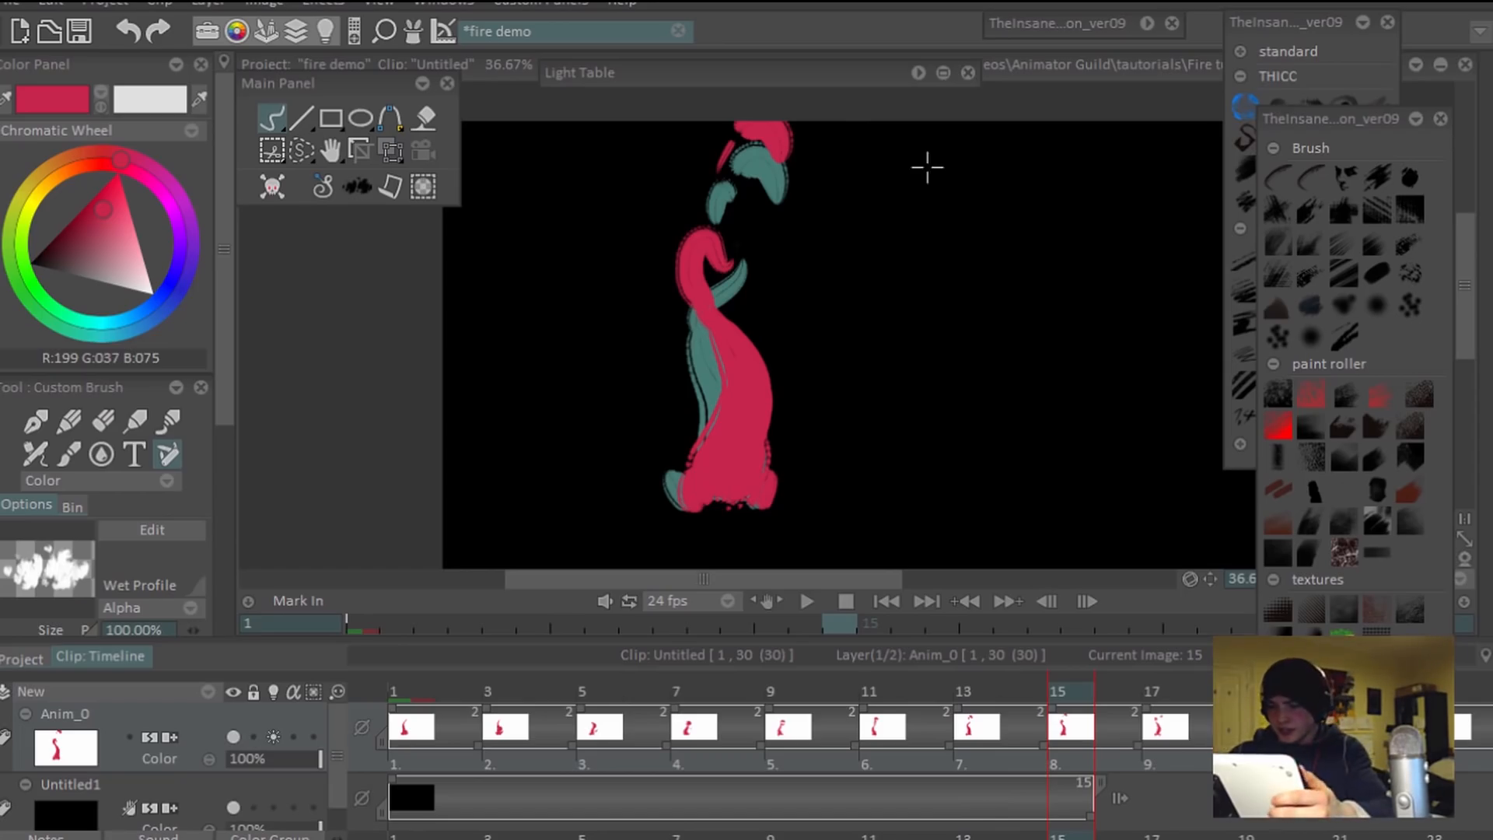
Trim the upper puff on drawing 9 to a small remnant at the canvas edge, comparing it with the neighbouring drawings.
key("Right")
key("e")
left_click_drag(798, 159, 780, 133)
key("e")
key("Left")
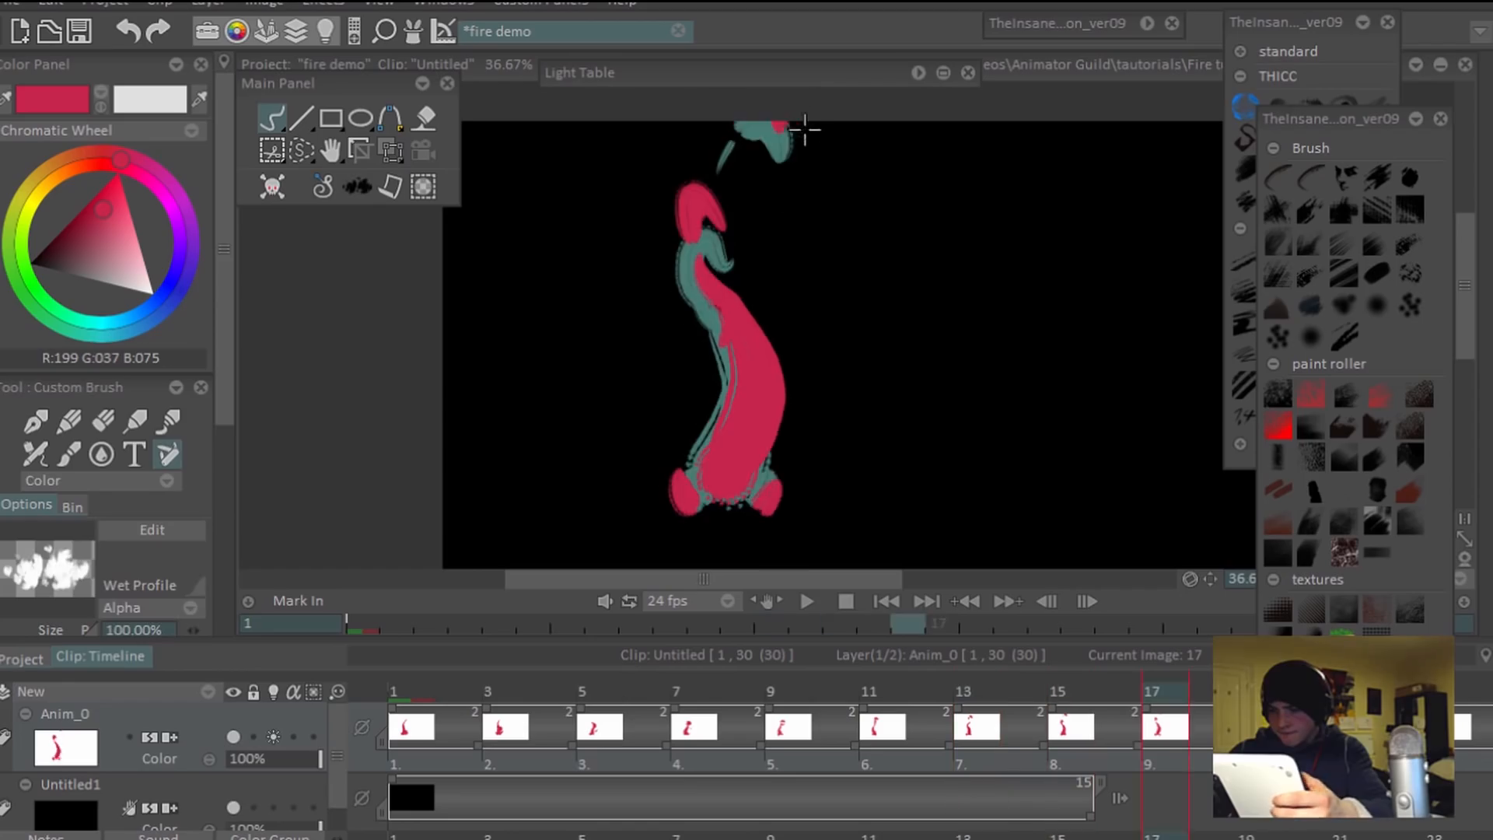
key("Right")
key("e")
key("Left")
key("Left")
key("Right")
key("Right")
key("e")
Repaint the lower detached puff as a rounded blob on drawing 9 and break it into rising fragments on drawing 10.
mouse_move(702, 186)
left_mouse_down()
mouse_move(696, 226)
mouse_move(730, 198)
mouse_move(700, 125)
left_mouse_up()
key("Right")
key("e")
key("e")
key("Right")
key("e")
Play back the animation from frame 1 to examine the motion of the rising puffs.
key("Return")
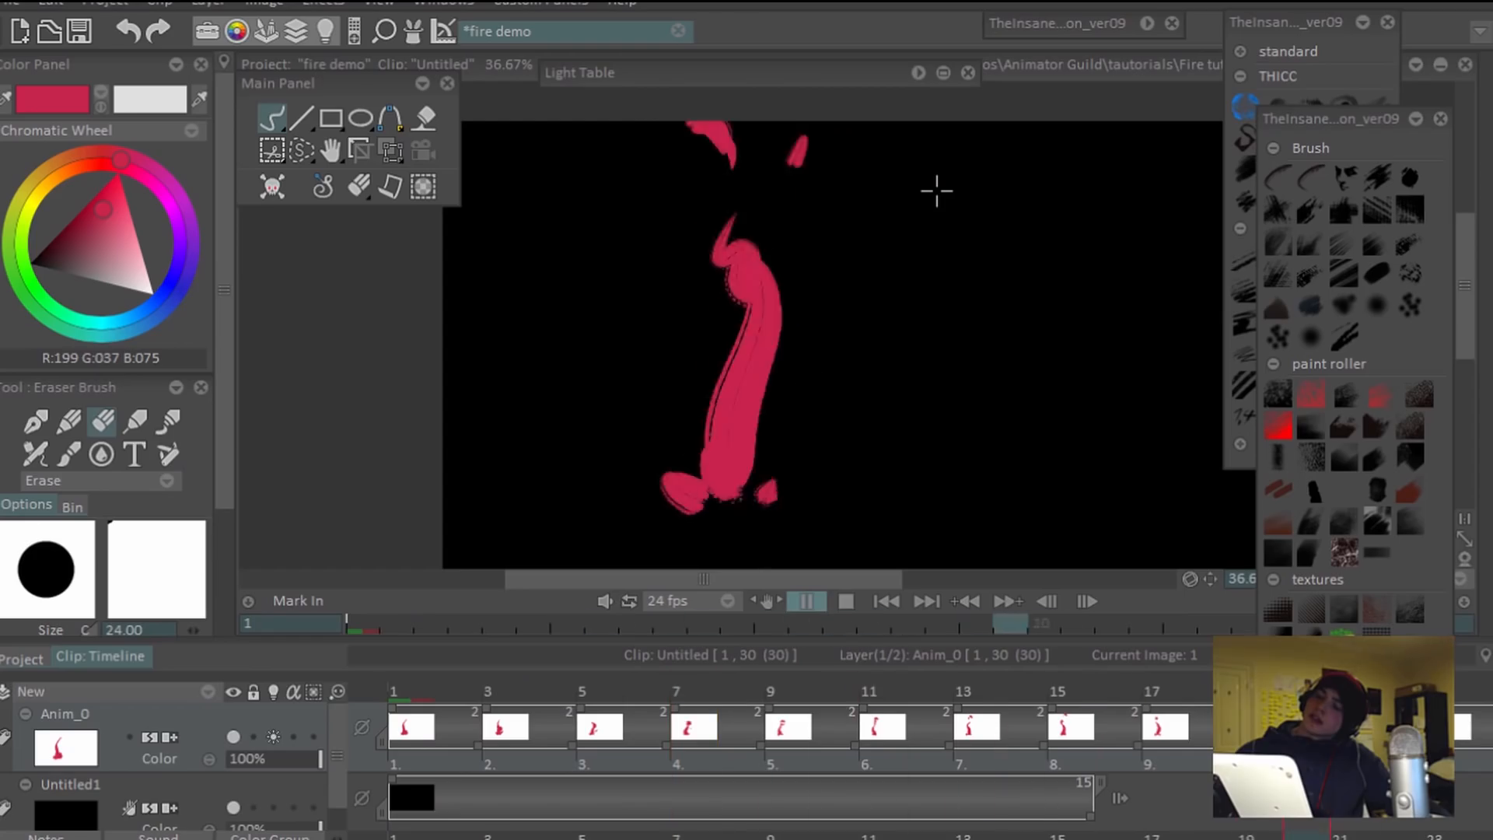
left_click(412, 692)
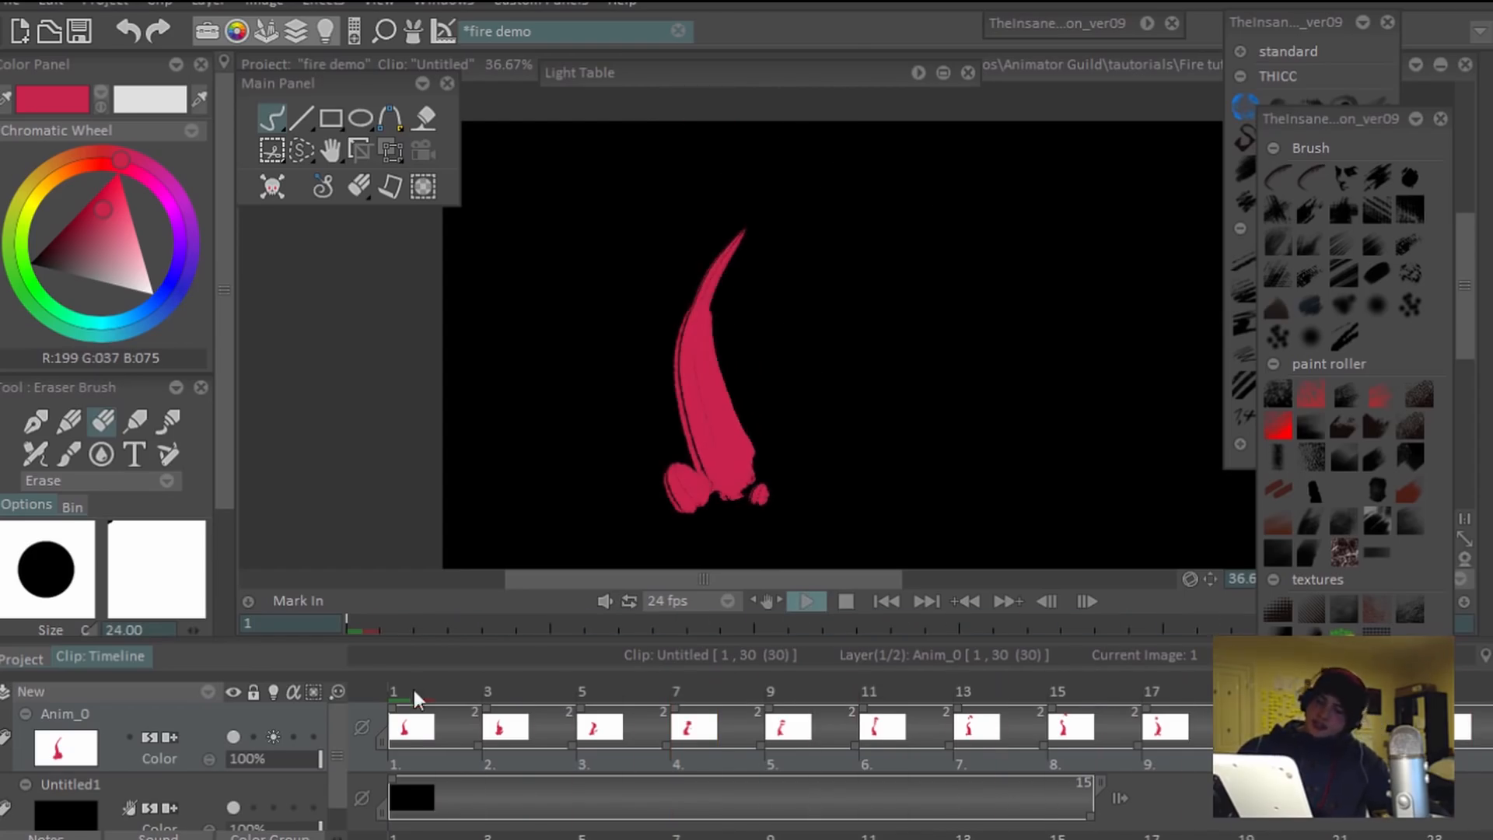
key("Return")
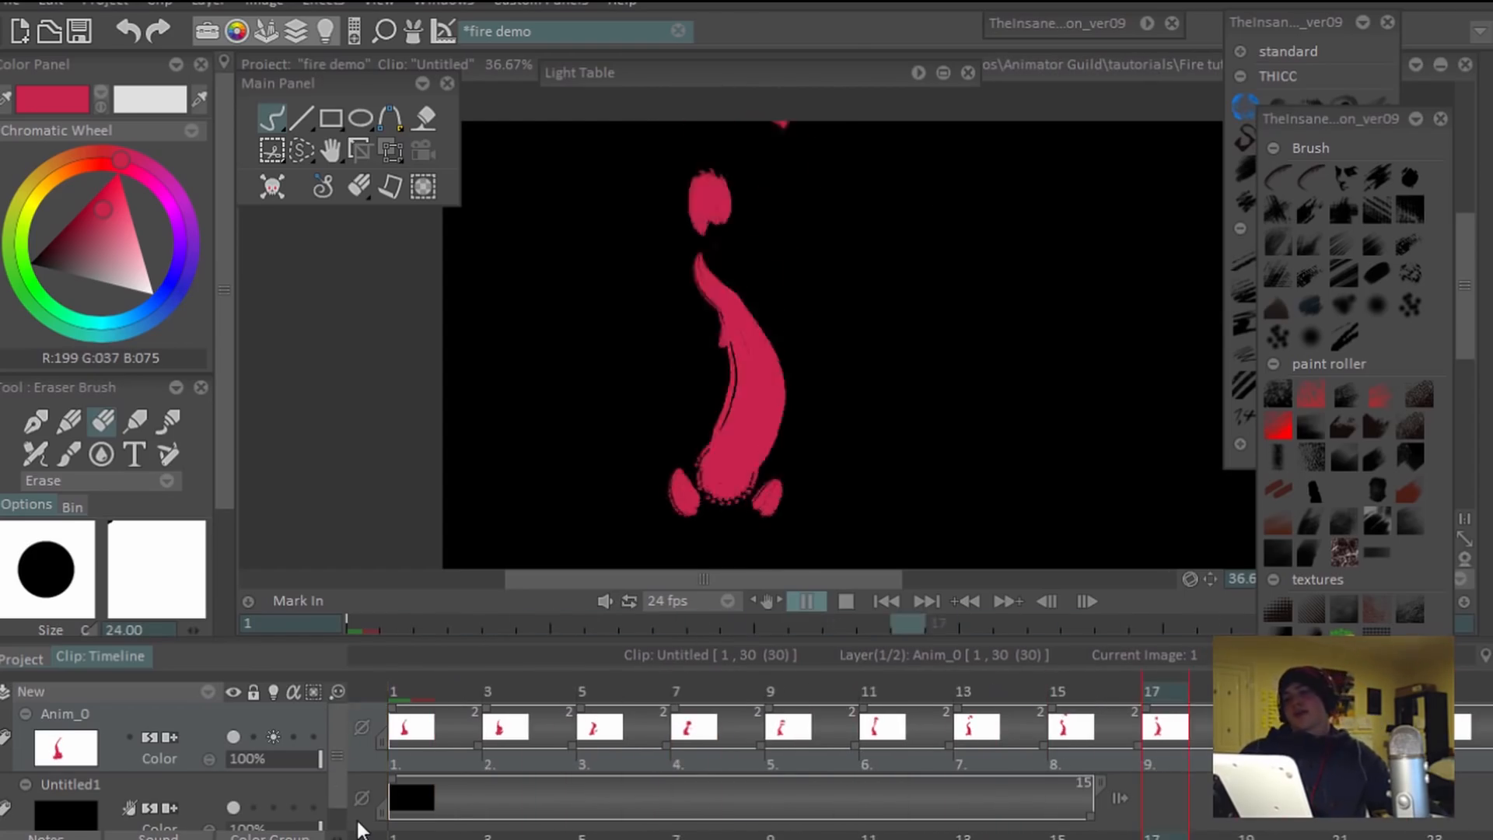
key("Return")
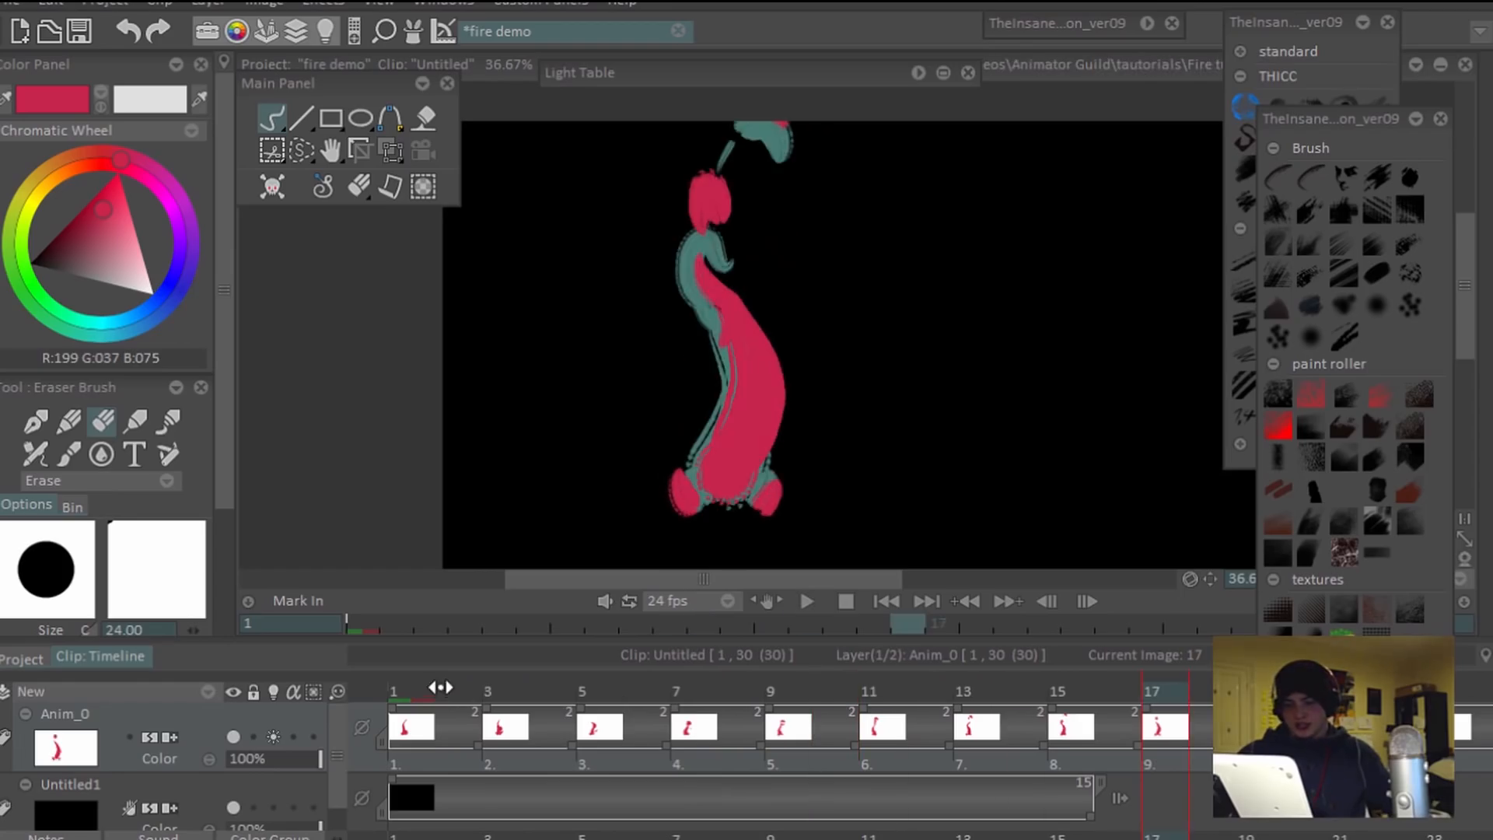
Paint small irregular blobs along the bottom of the flame's base on drawings 1 to 6.
left_click(403, 696)
key("b")
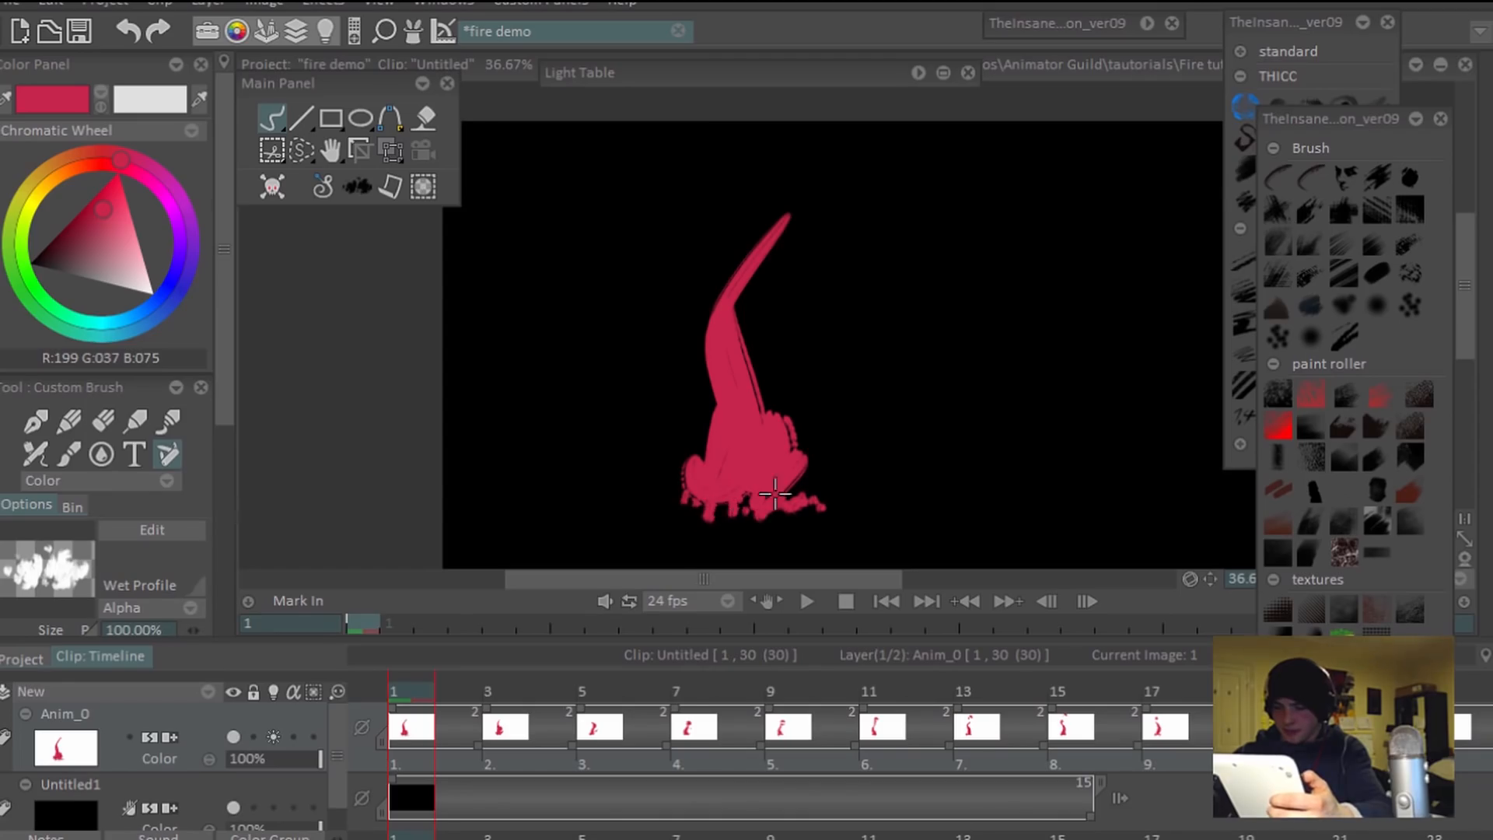
key("Right")
key("Right")
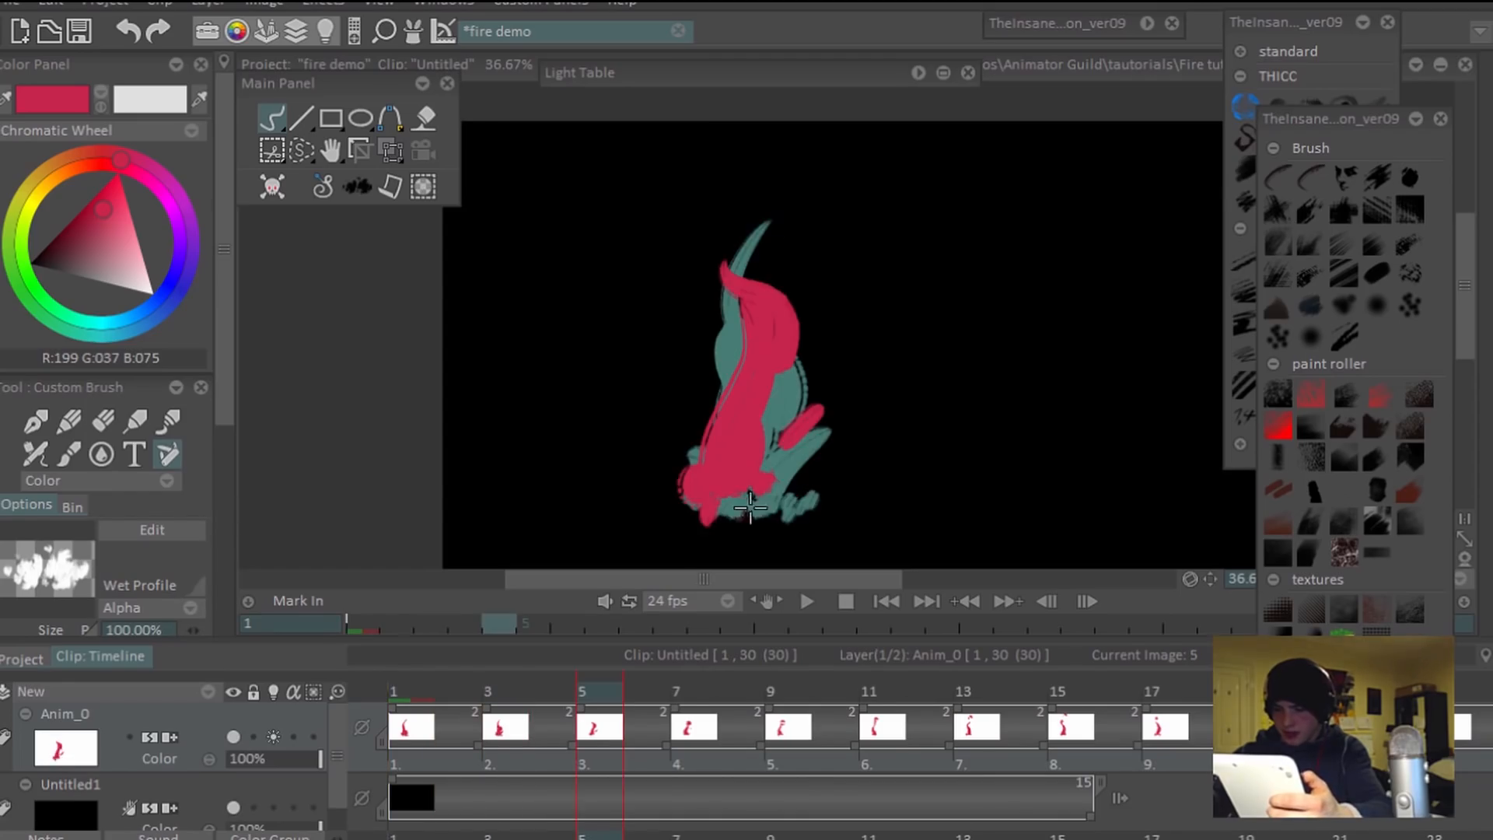
key("Right")
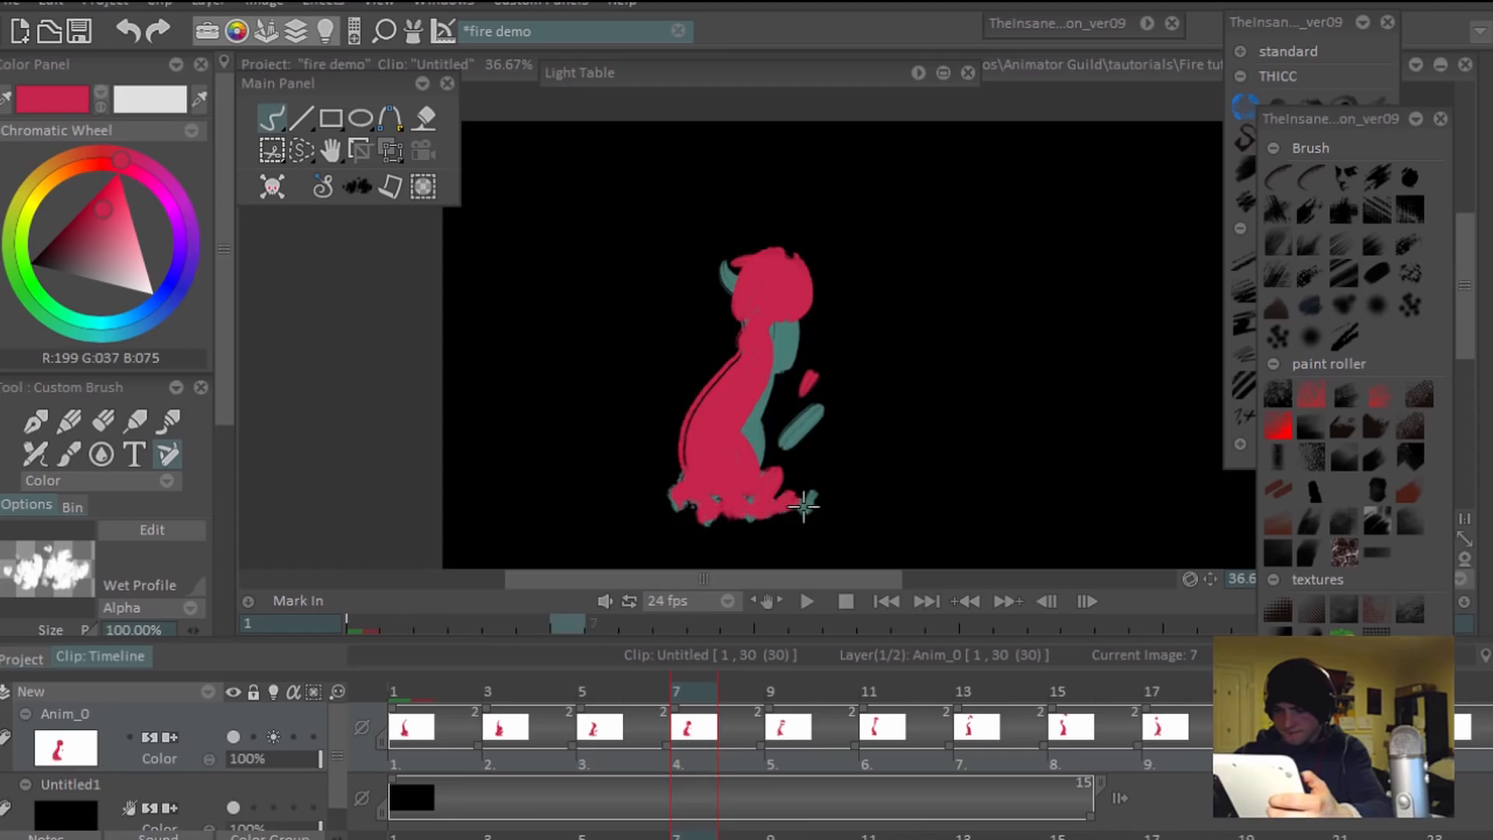
key("Right")
key("Right")
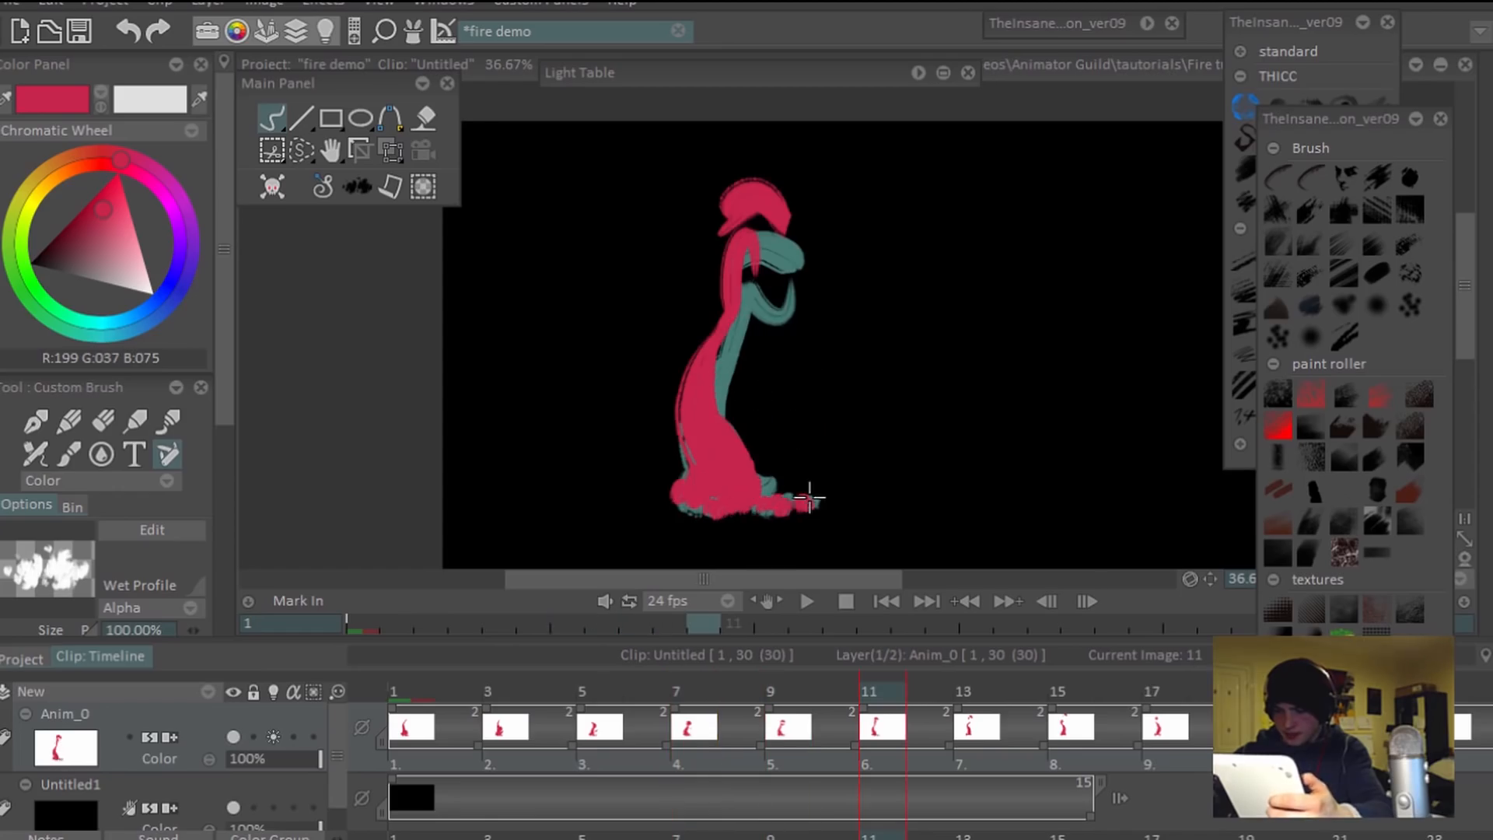
Paint small irregular blobs along the bottom of the flame's base on drawings 7 to 15.
key("Right")
key("Right")
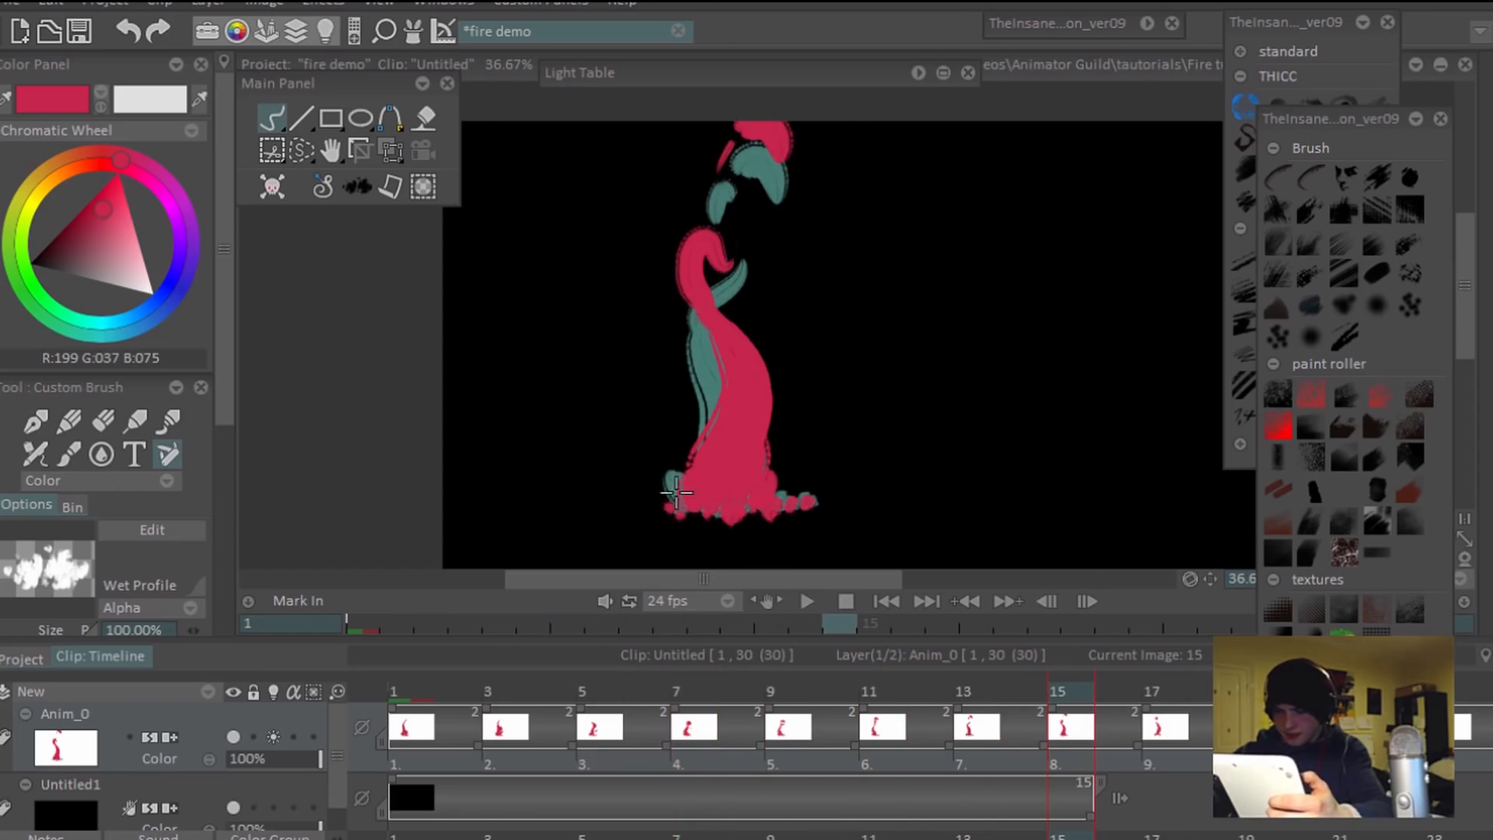
key("Right")
key("Right")
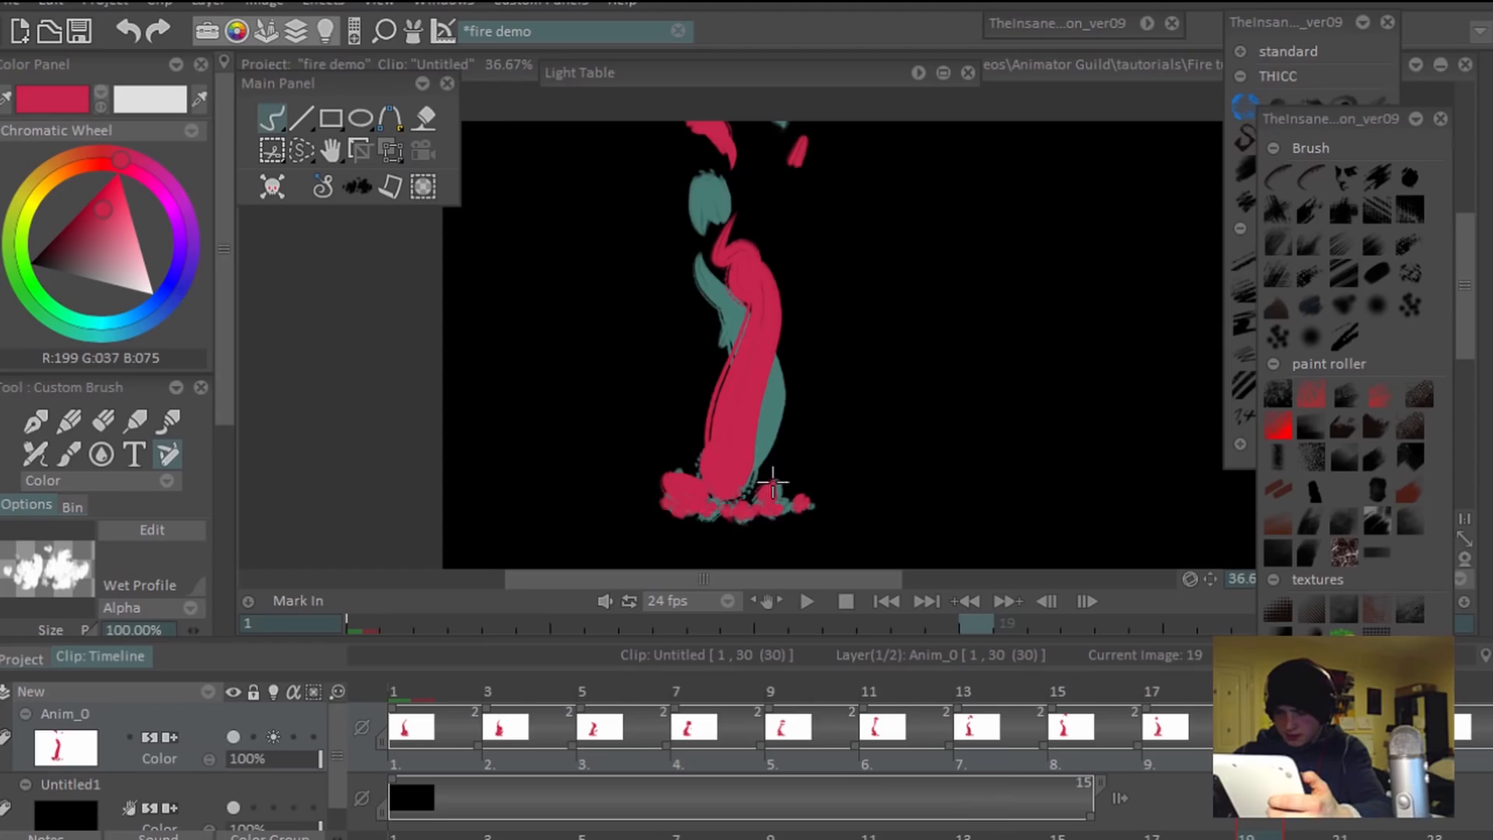
key("Right")
key("Right")
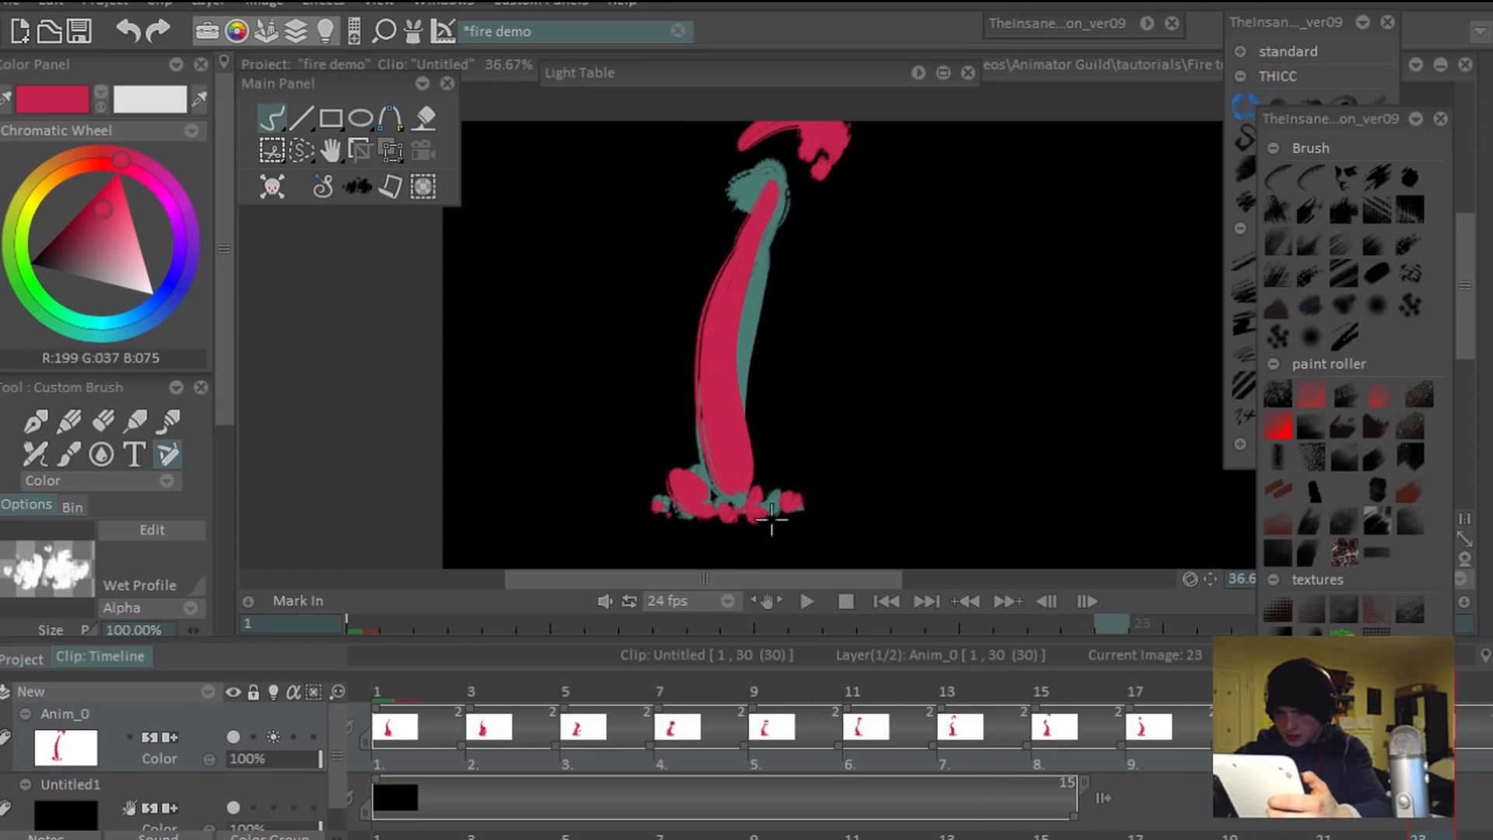
key("Right")
key("Right")
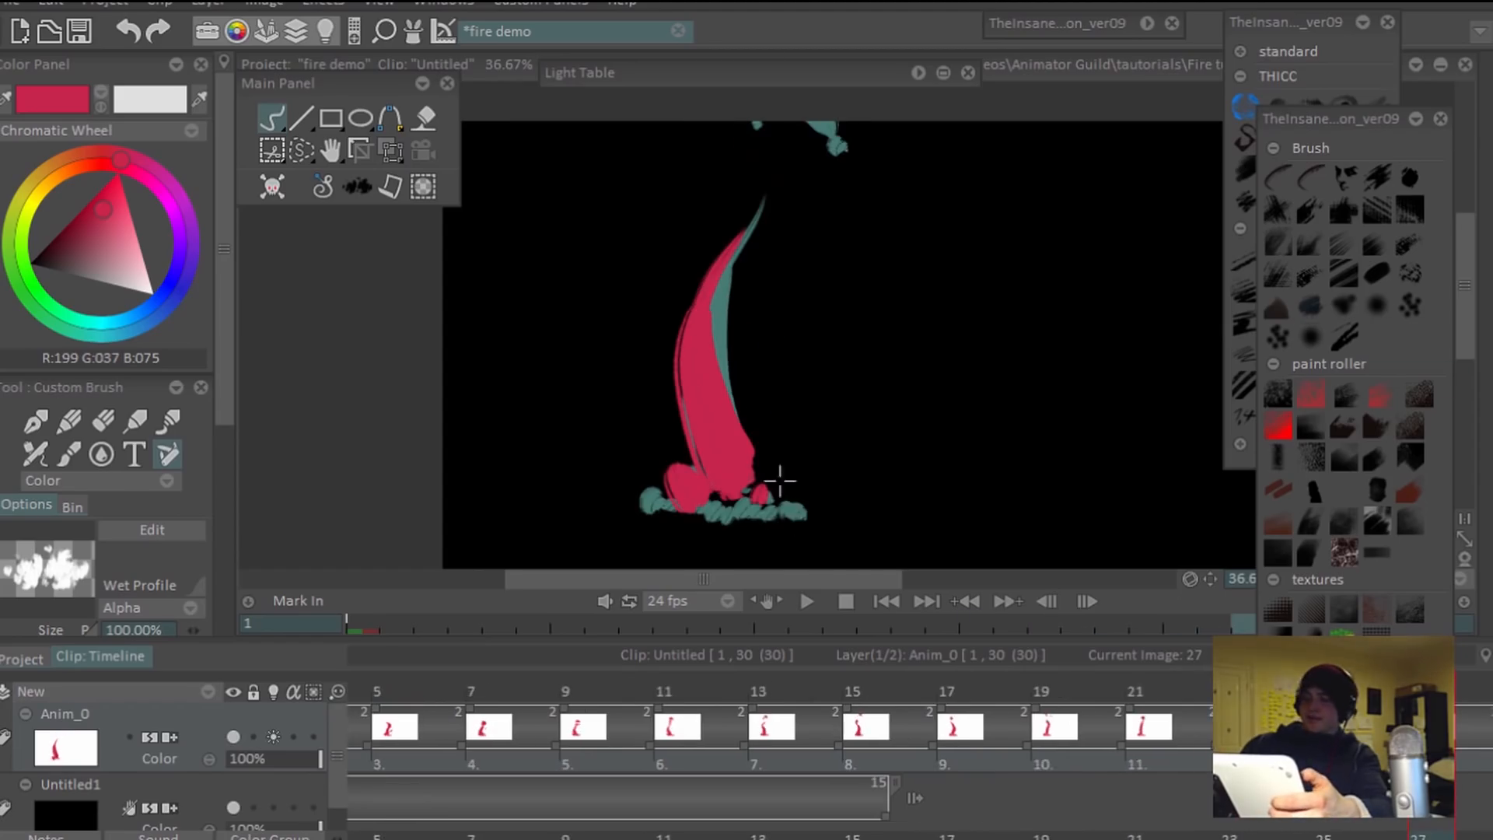
key("Right")
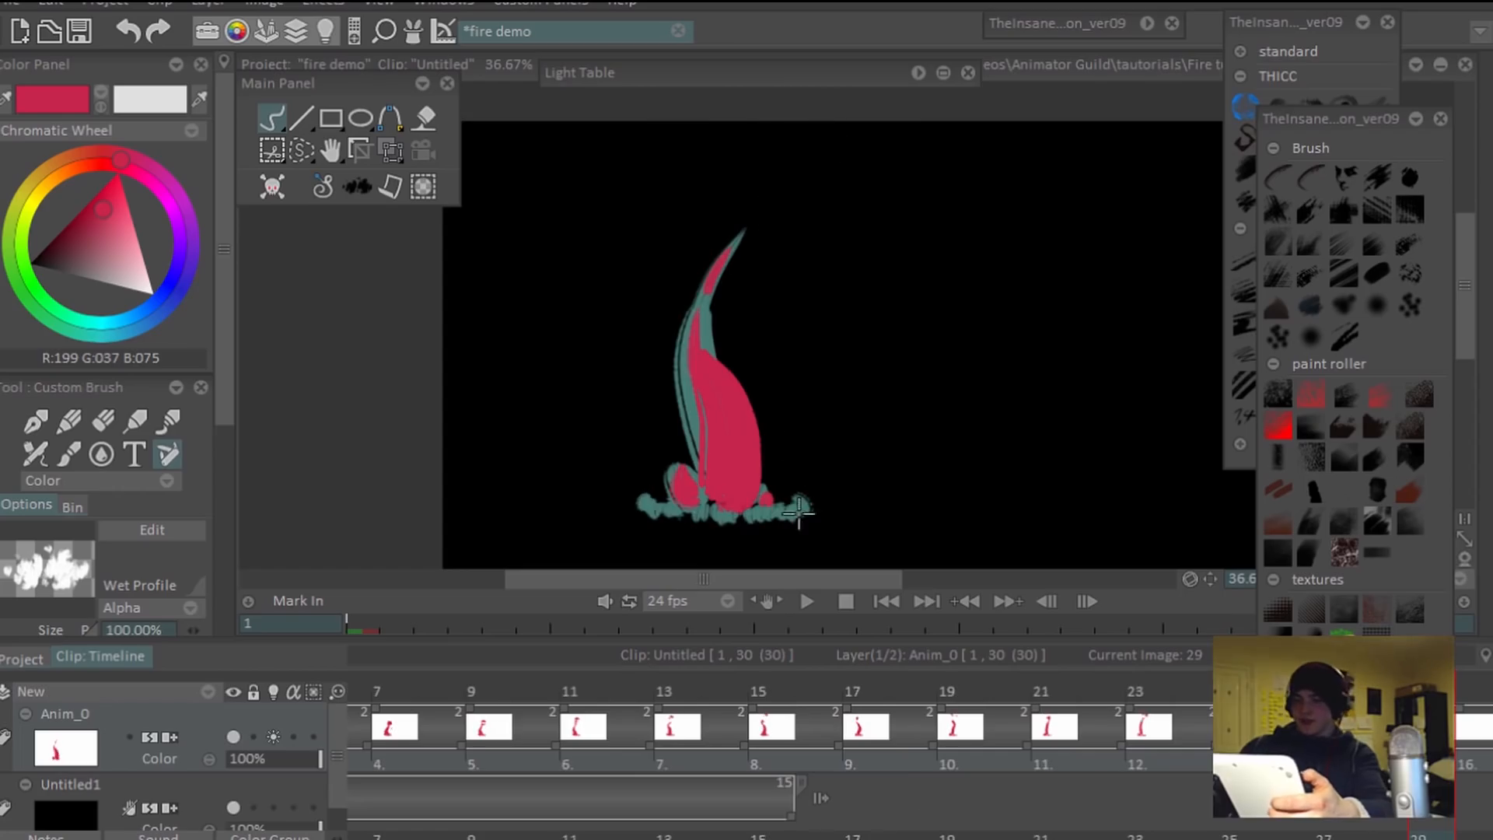
key("Right")
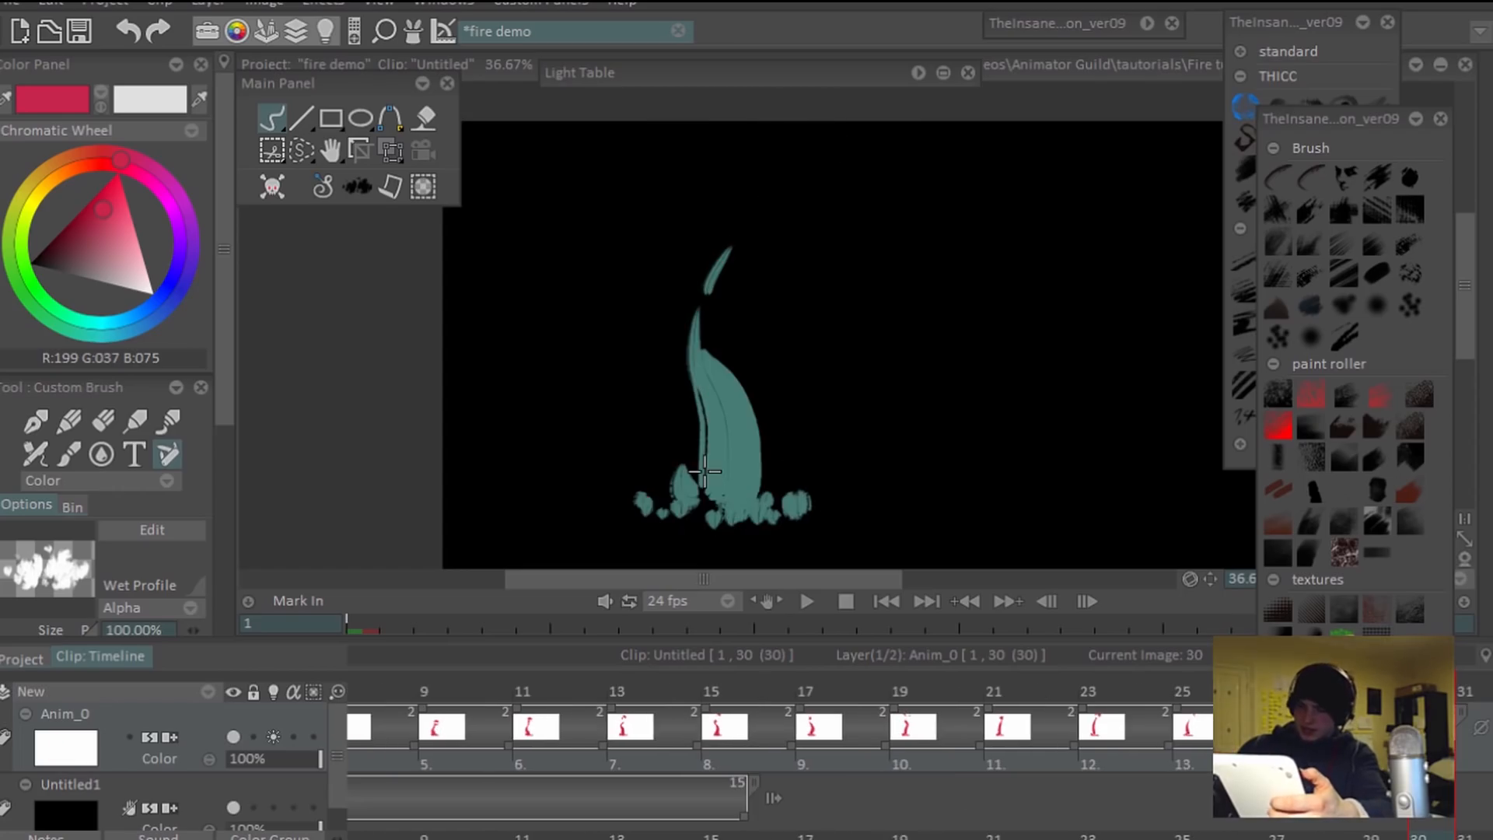
key("Left")
key("Right")
key("Right")
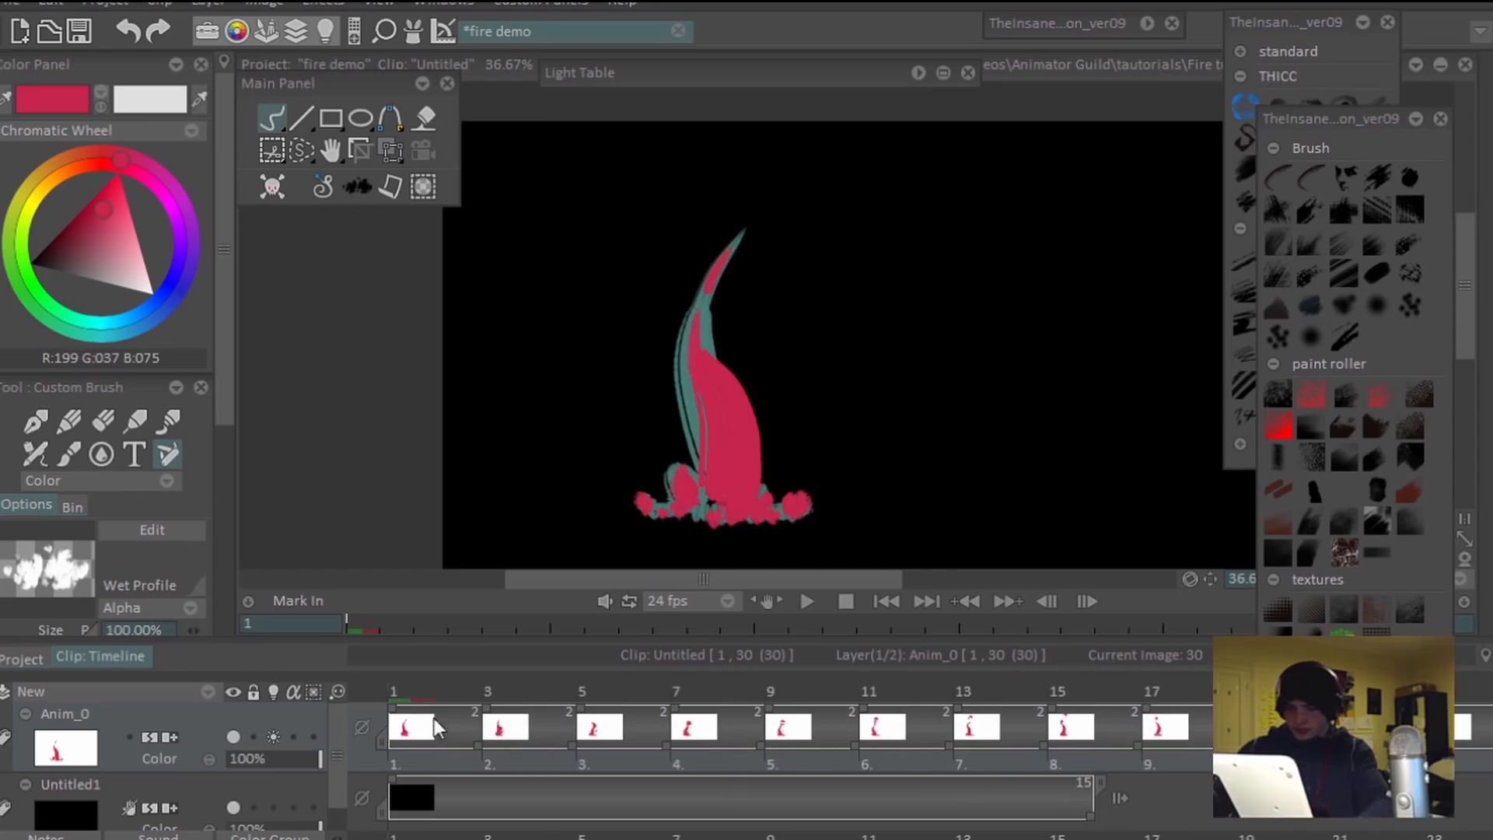
Play back the animation from frame 1 to examine the flickering details around the flame's base.
left_click(396, 702)
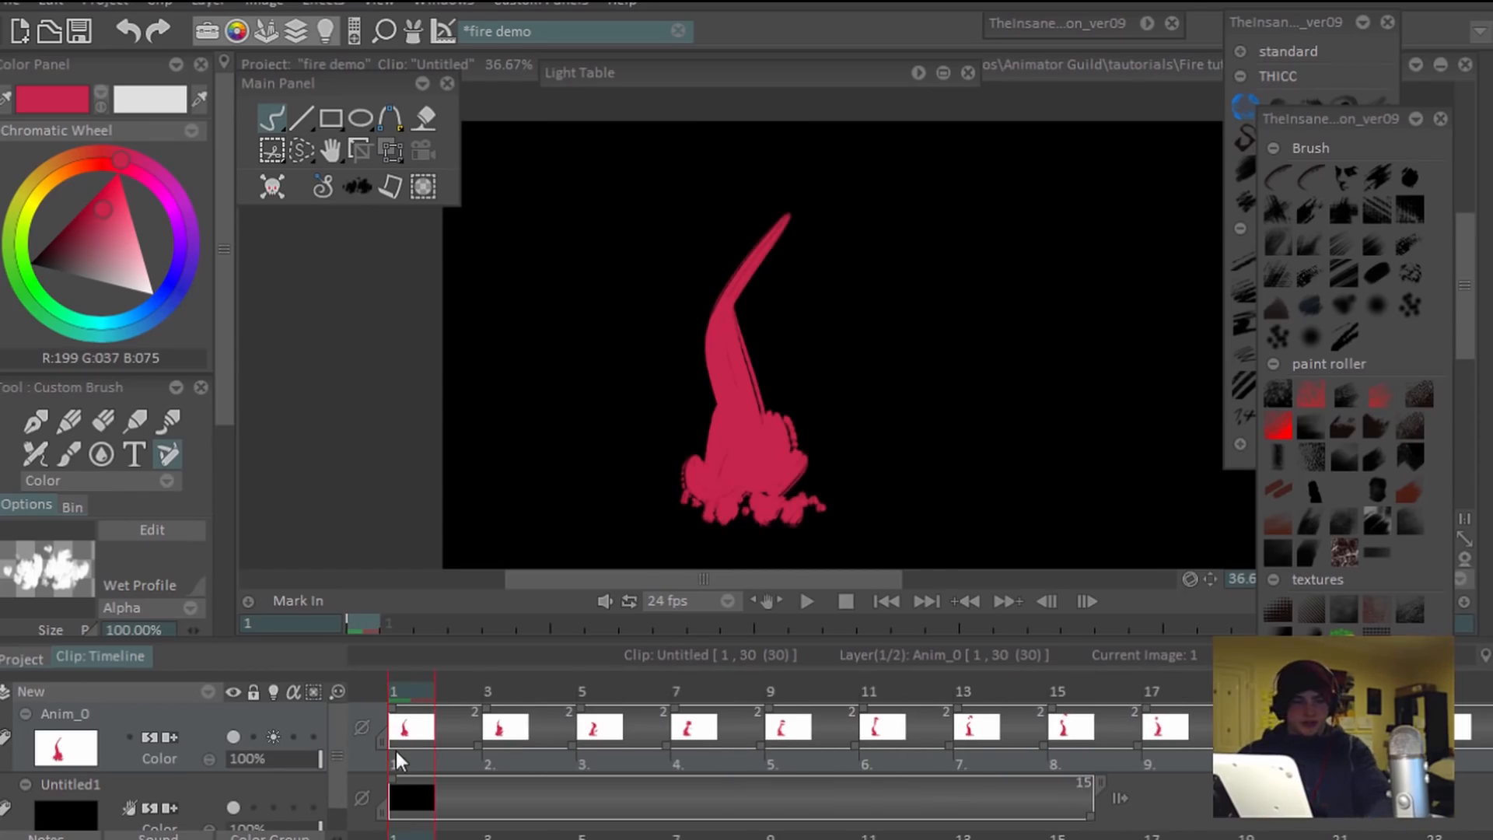
key("Return")
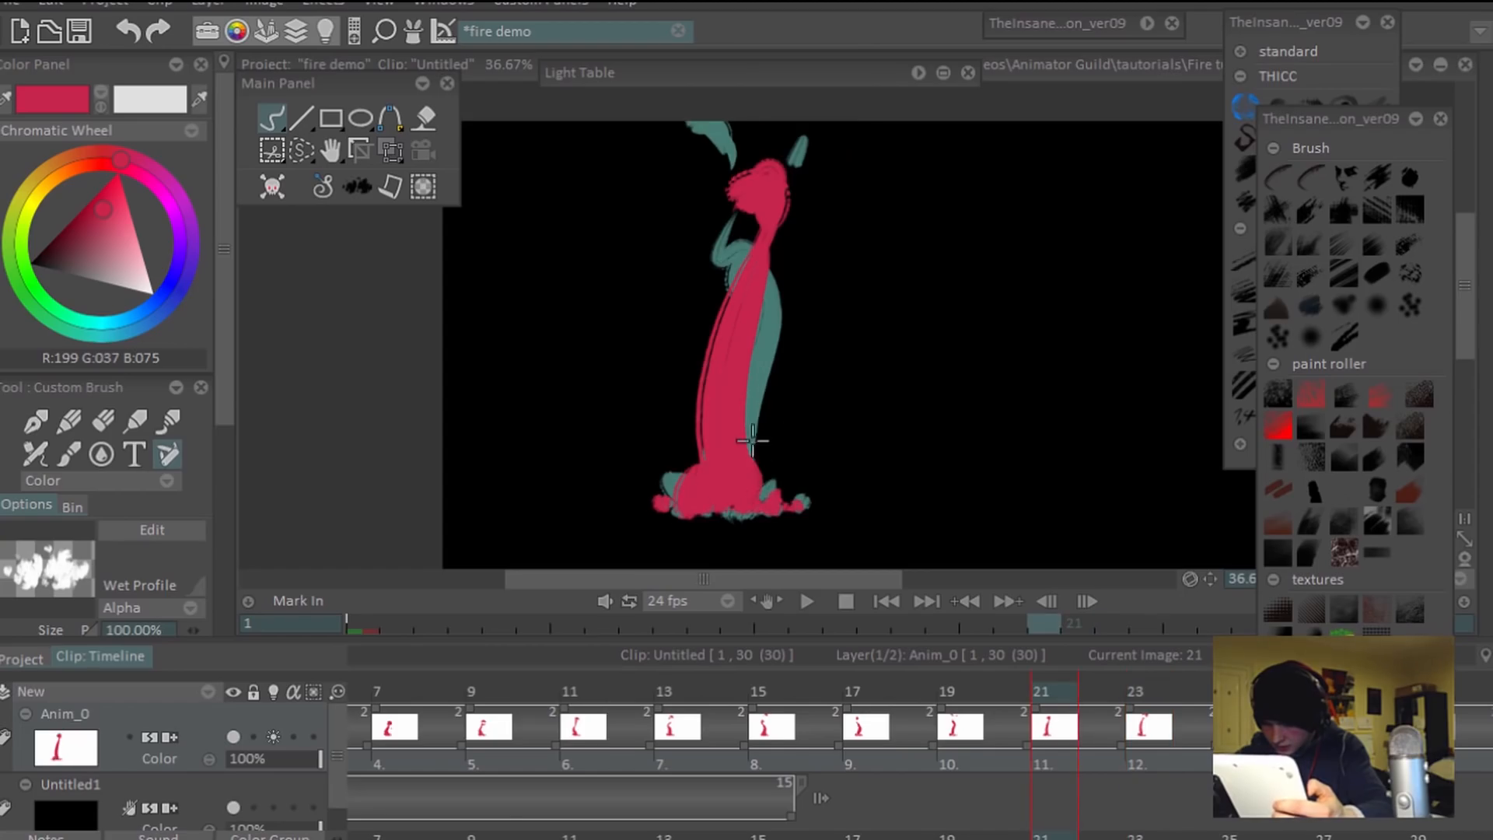
key("space")
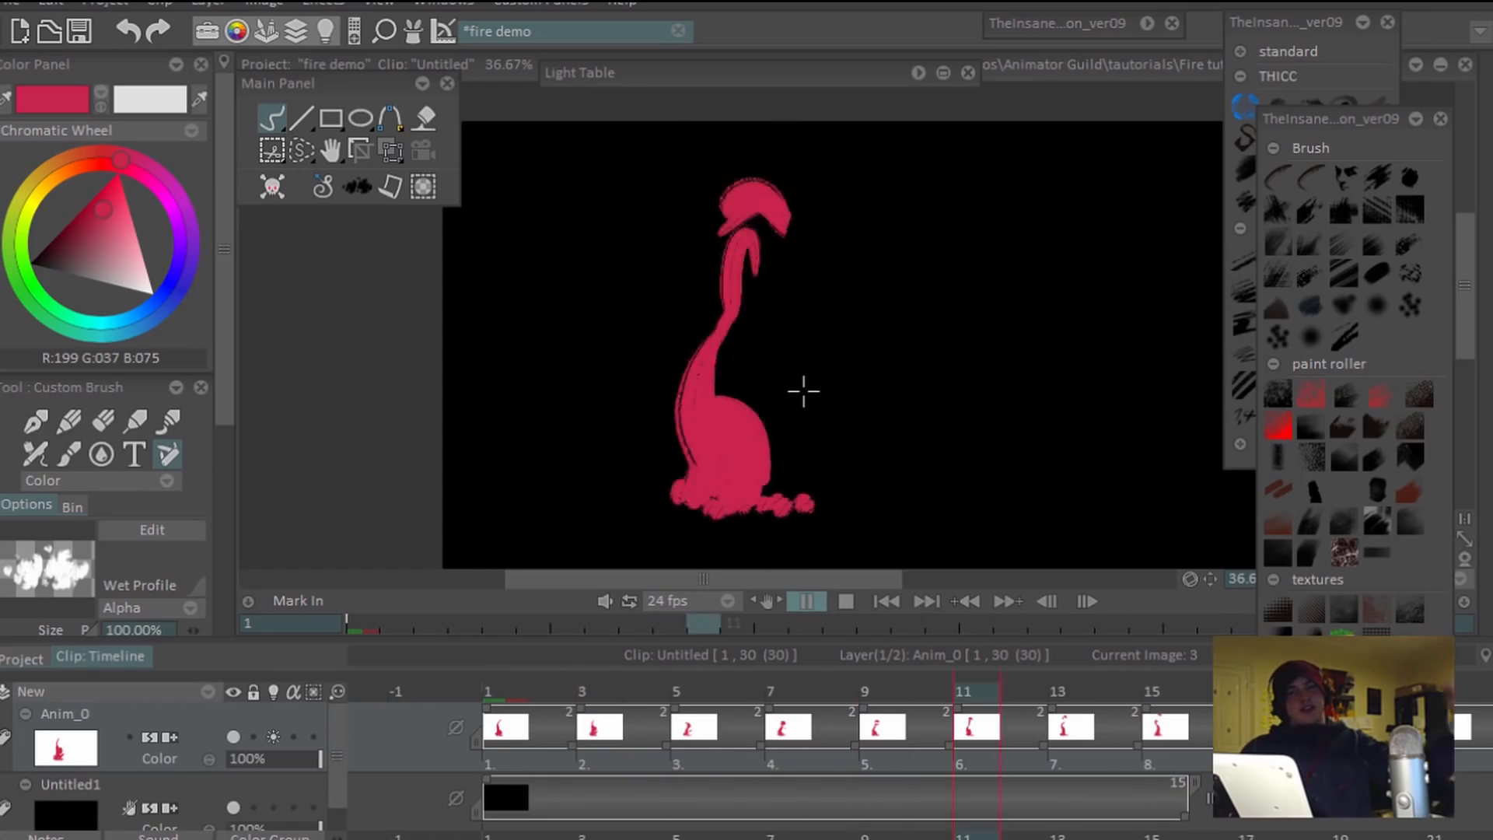
key("Return")
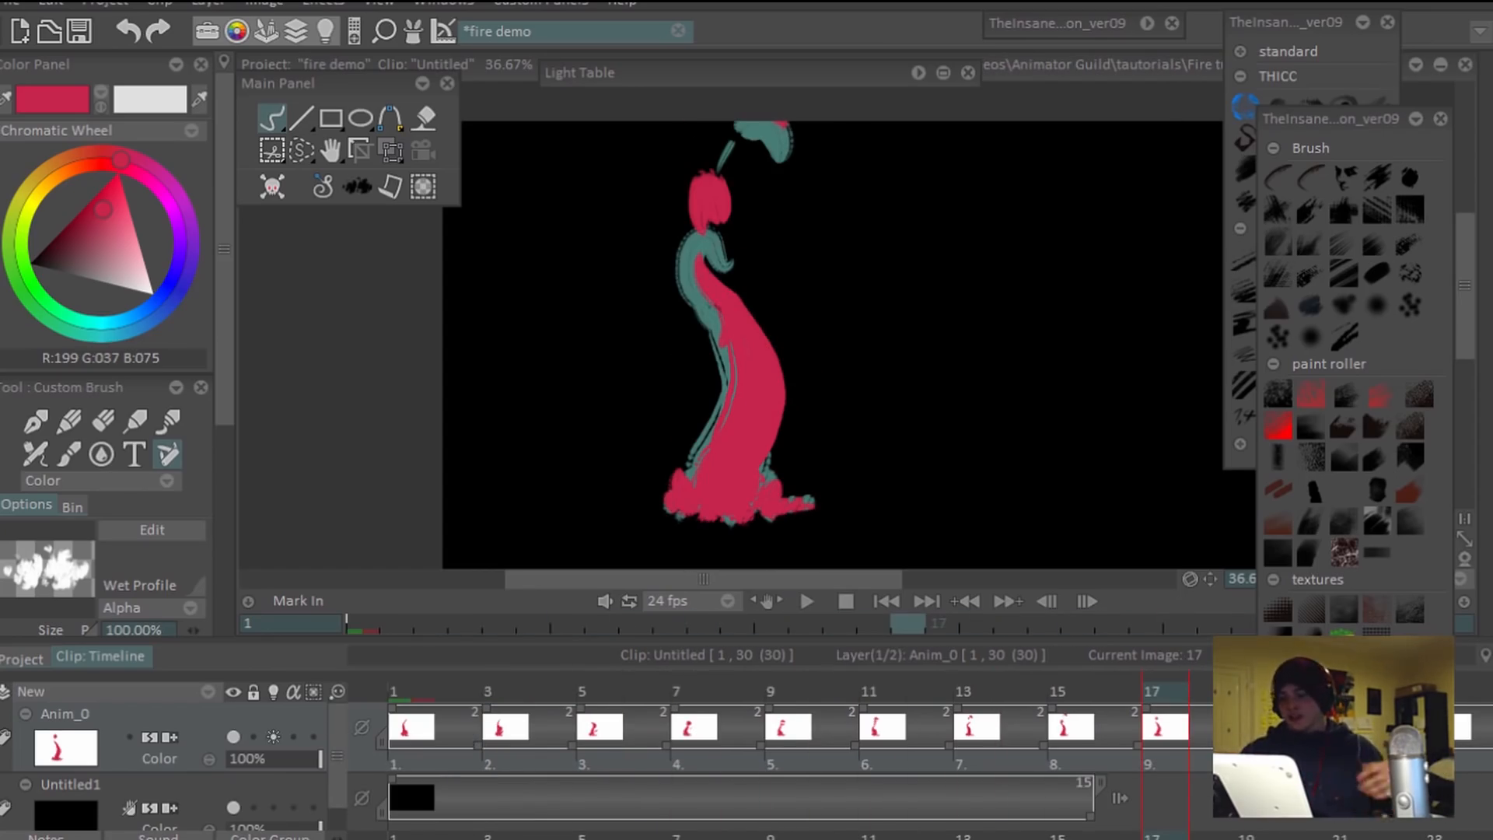
Paint a small side lick that swells and climbs the flame's left edge, starting on drawing 8 and ending on drawing 13.
scroll(1076, 800, "down", 2)
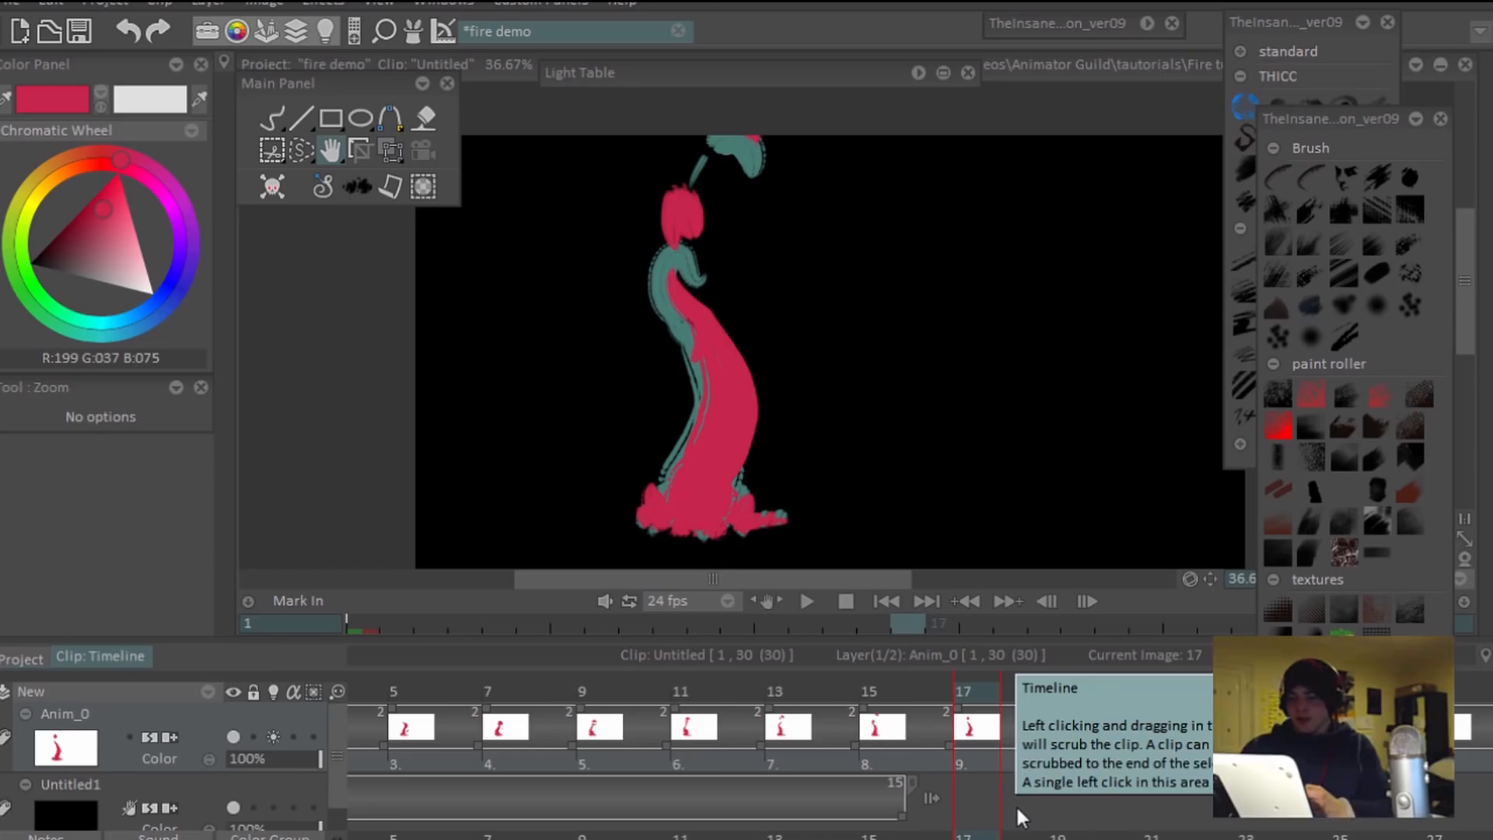
scroll(656, 793, "up", 2)
left_click(420, 692)
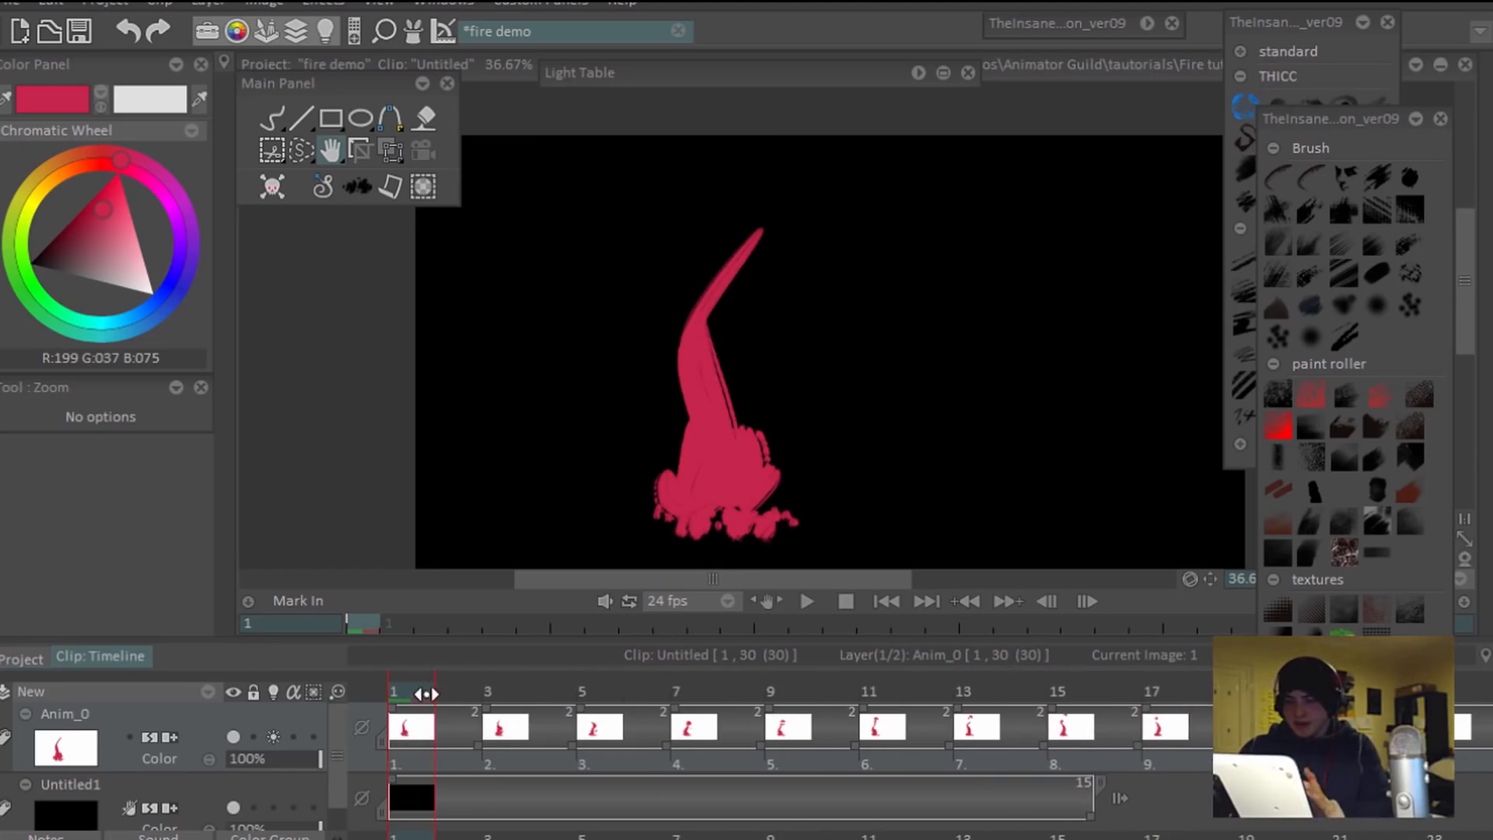
left_click_drag(440, 691, 731, 736)
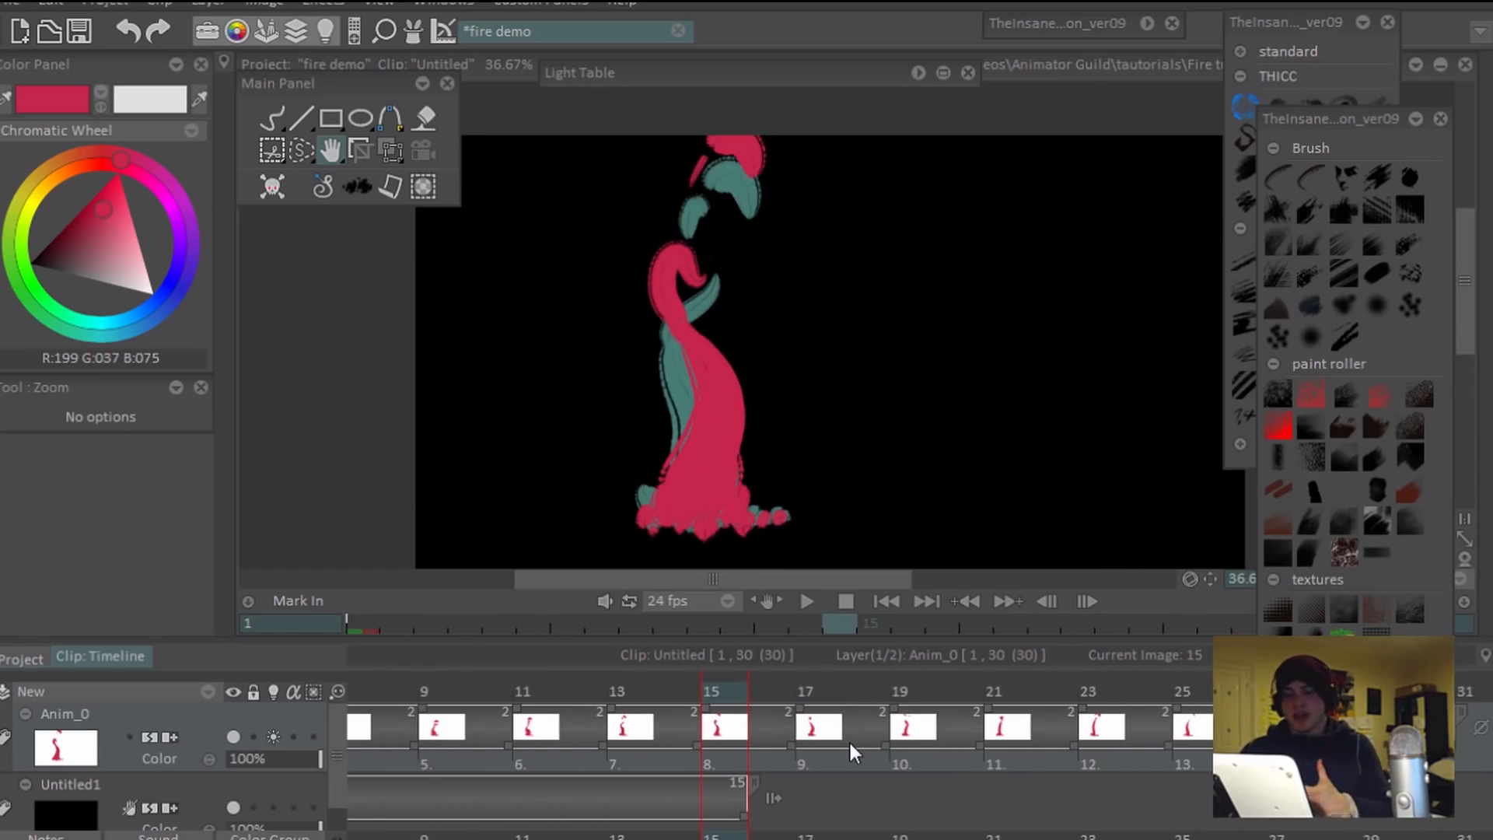
key("b")
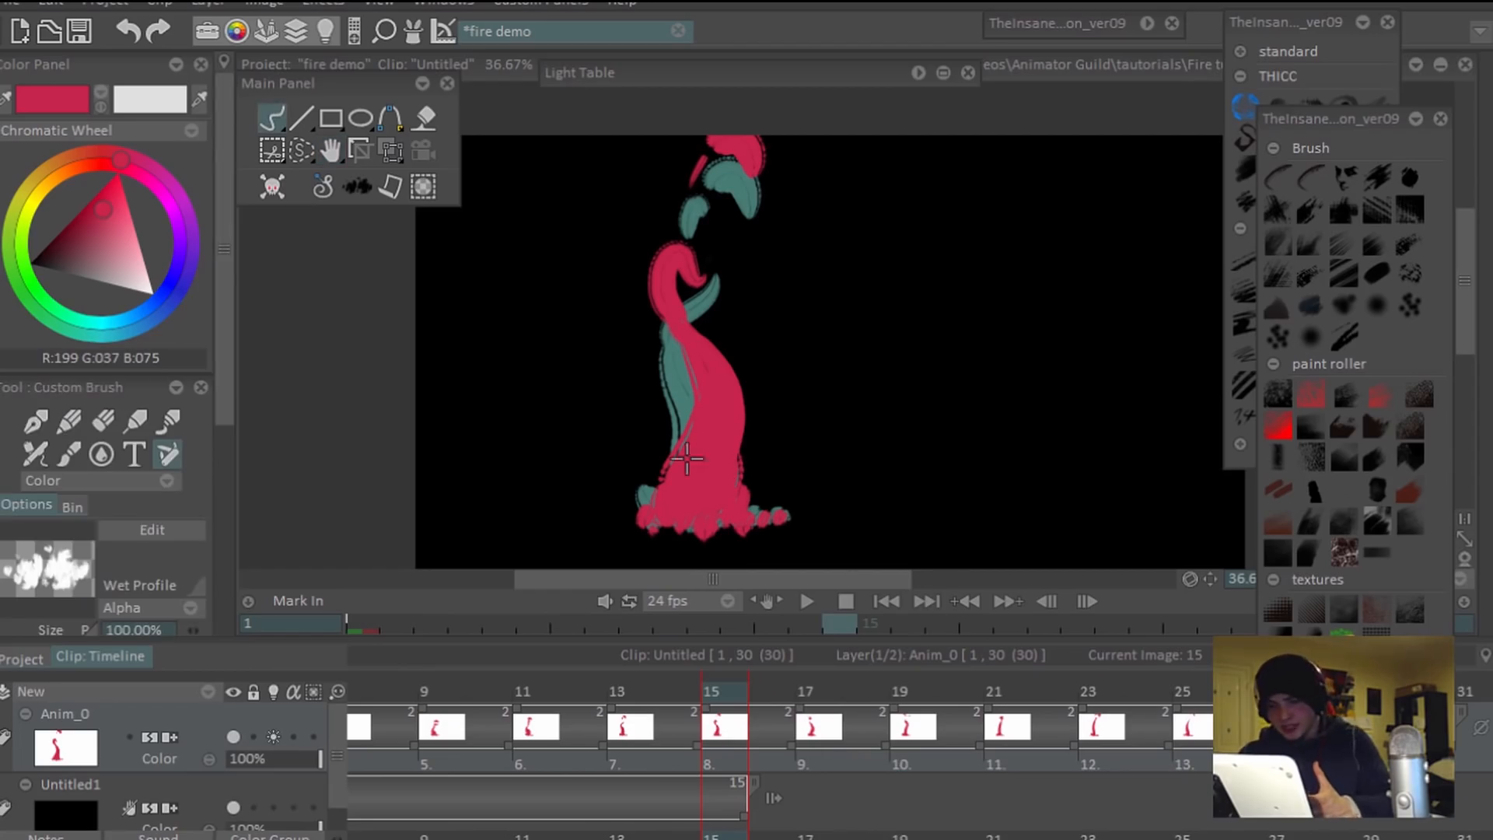
key("Right")
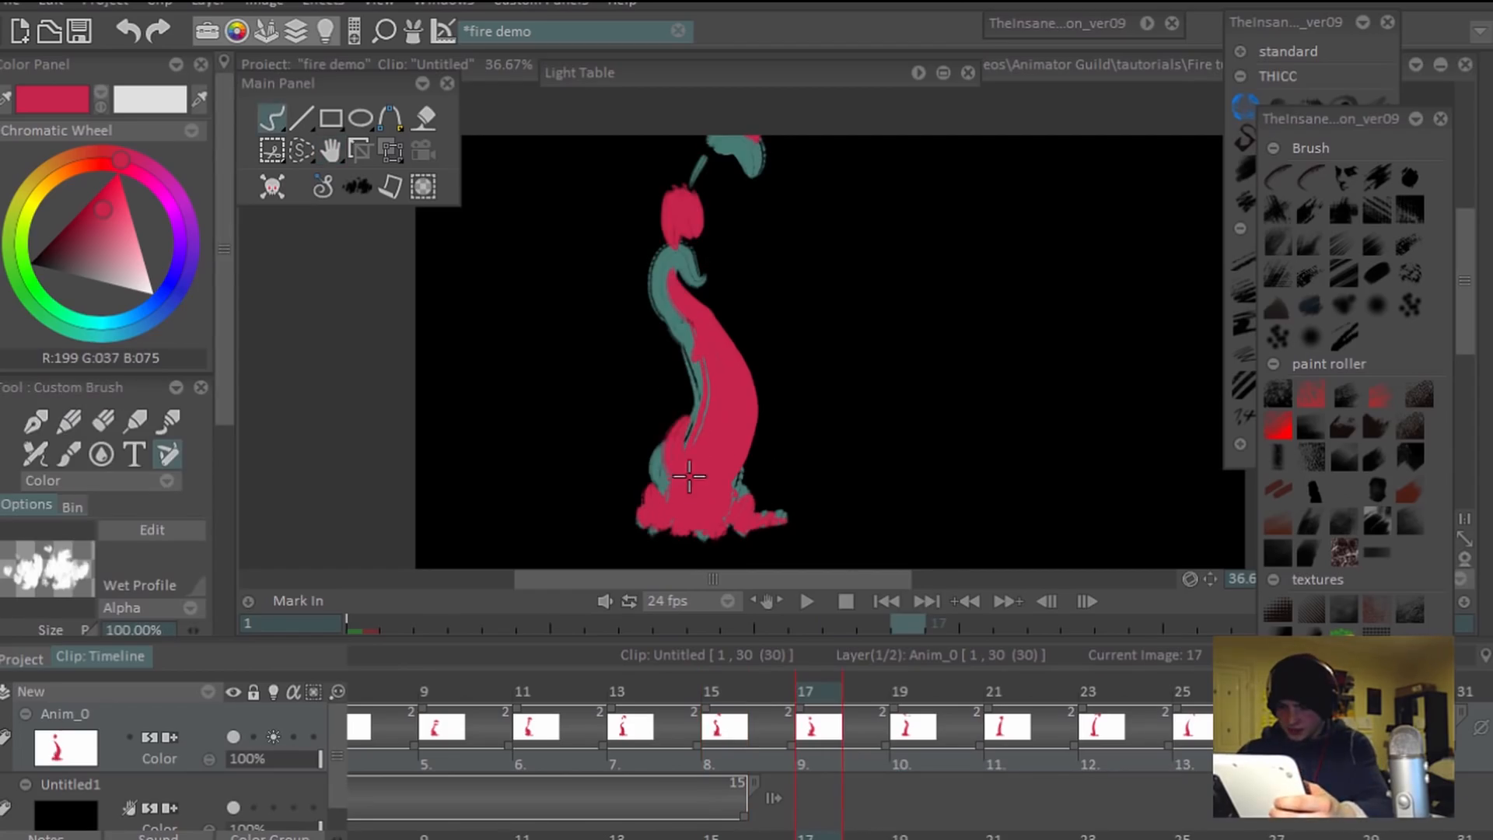
key("Right")
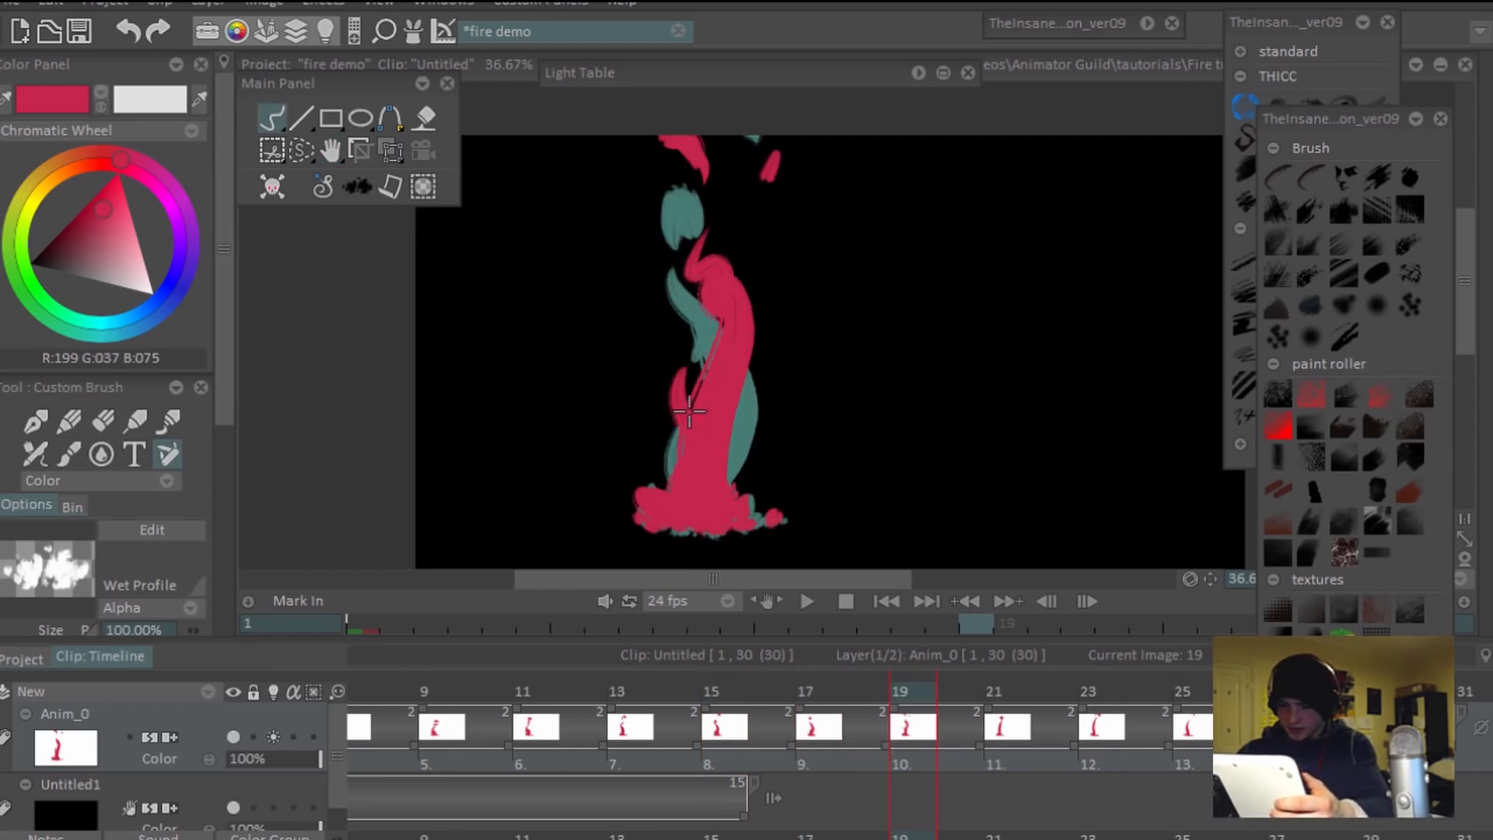
key("Right")
key("Right")
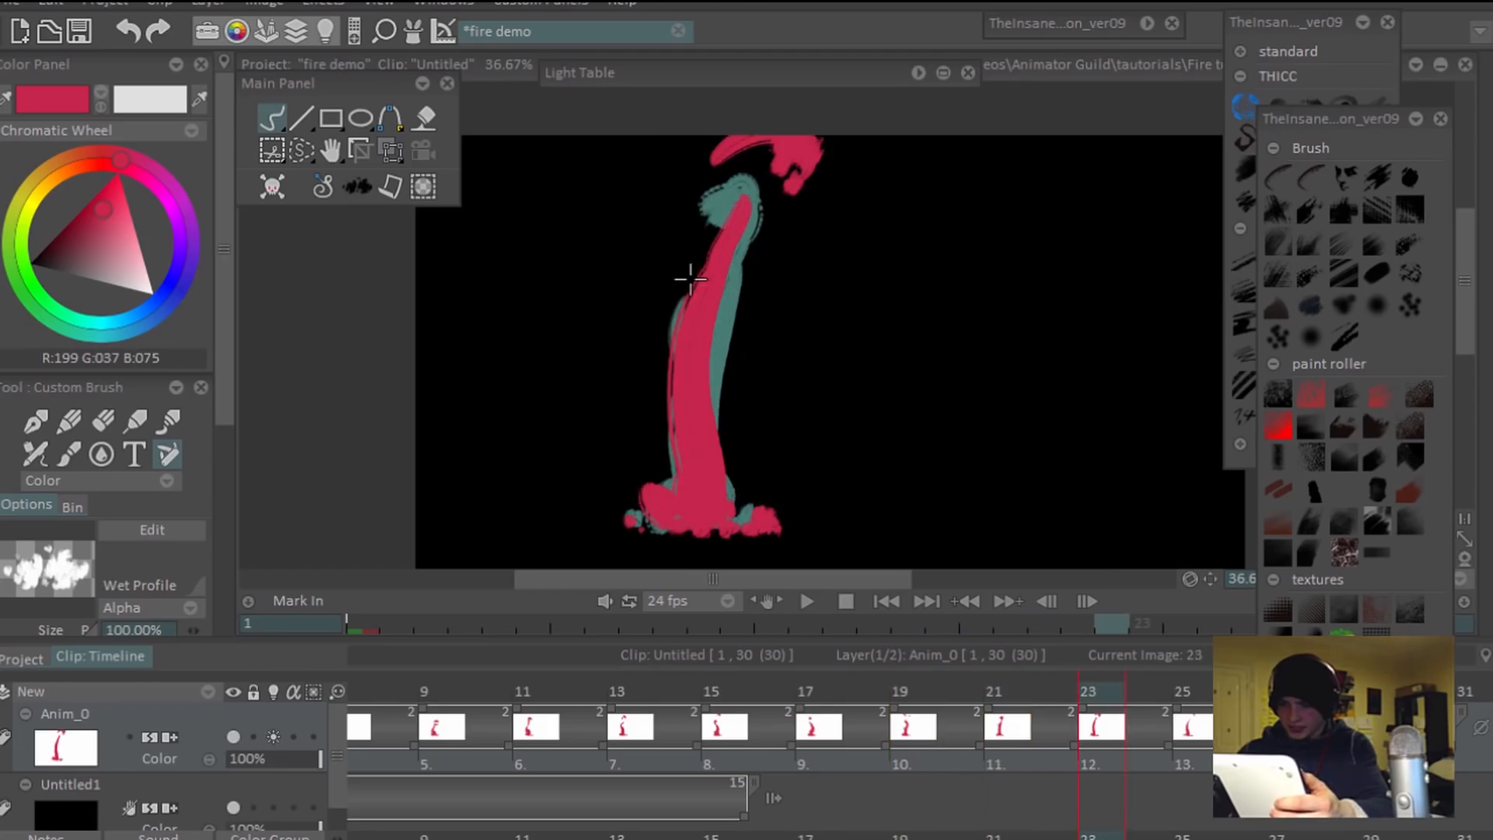
key("Right")
left_click_drag(688, 193, 702, 285)
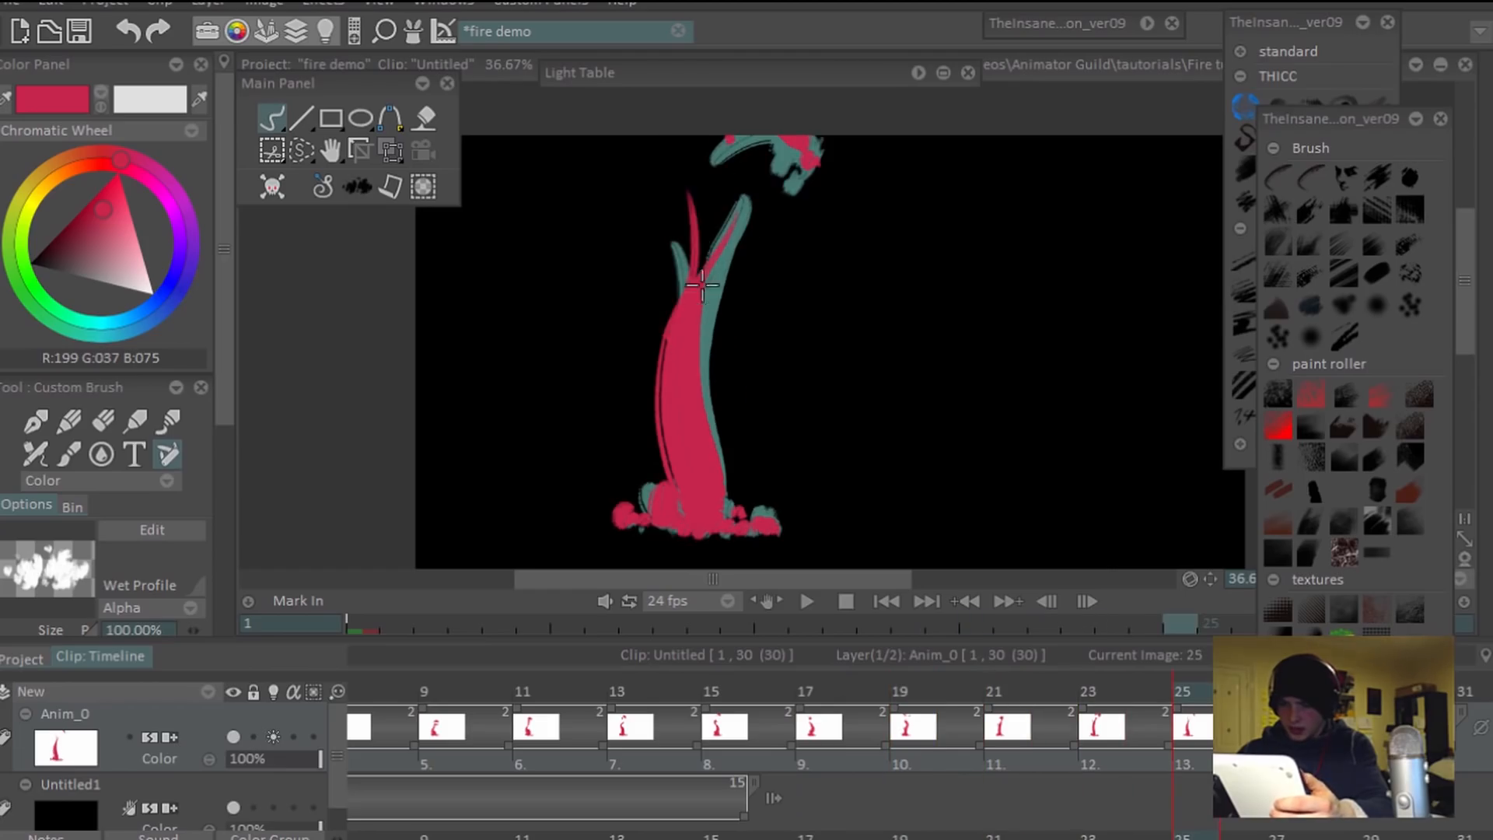
Continue the side lick's tip on drawing 14, detach it on drawing 15 and paint its small remnant above the flame on drawing 1.
key("Right")
key("Right")
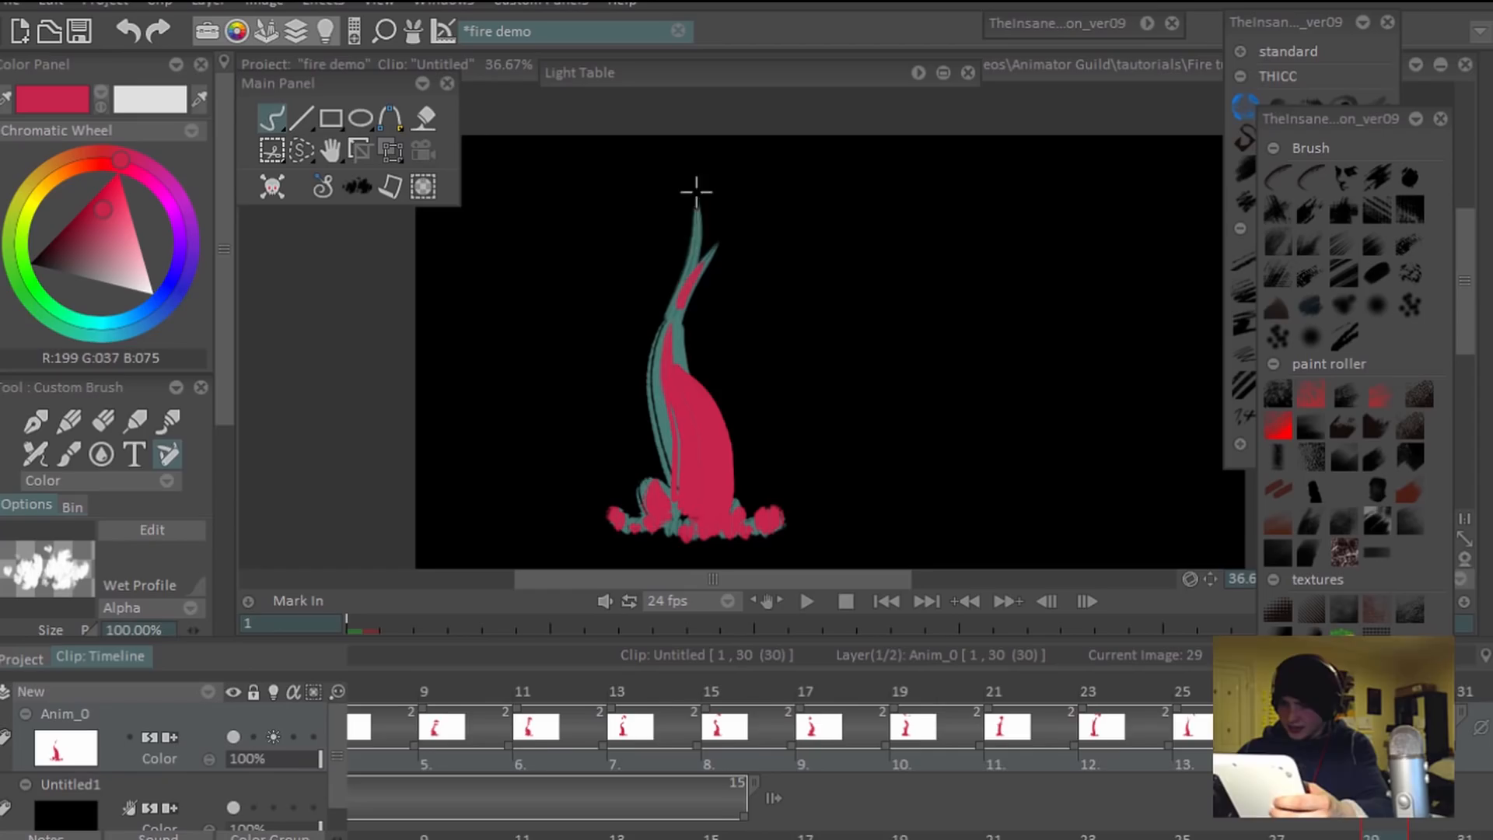
key("Right")
left_click_drag(739, 839, 517, 839)
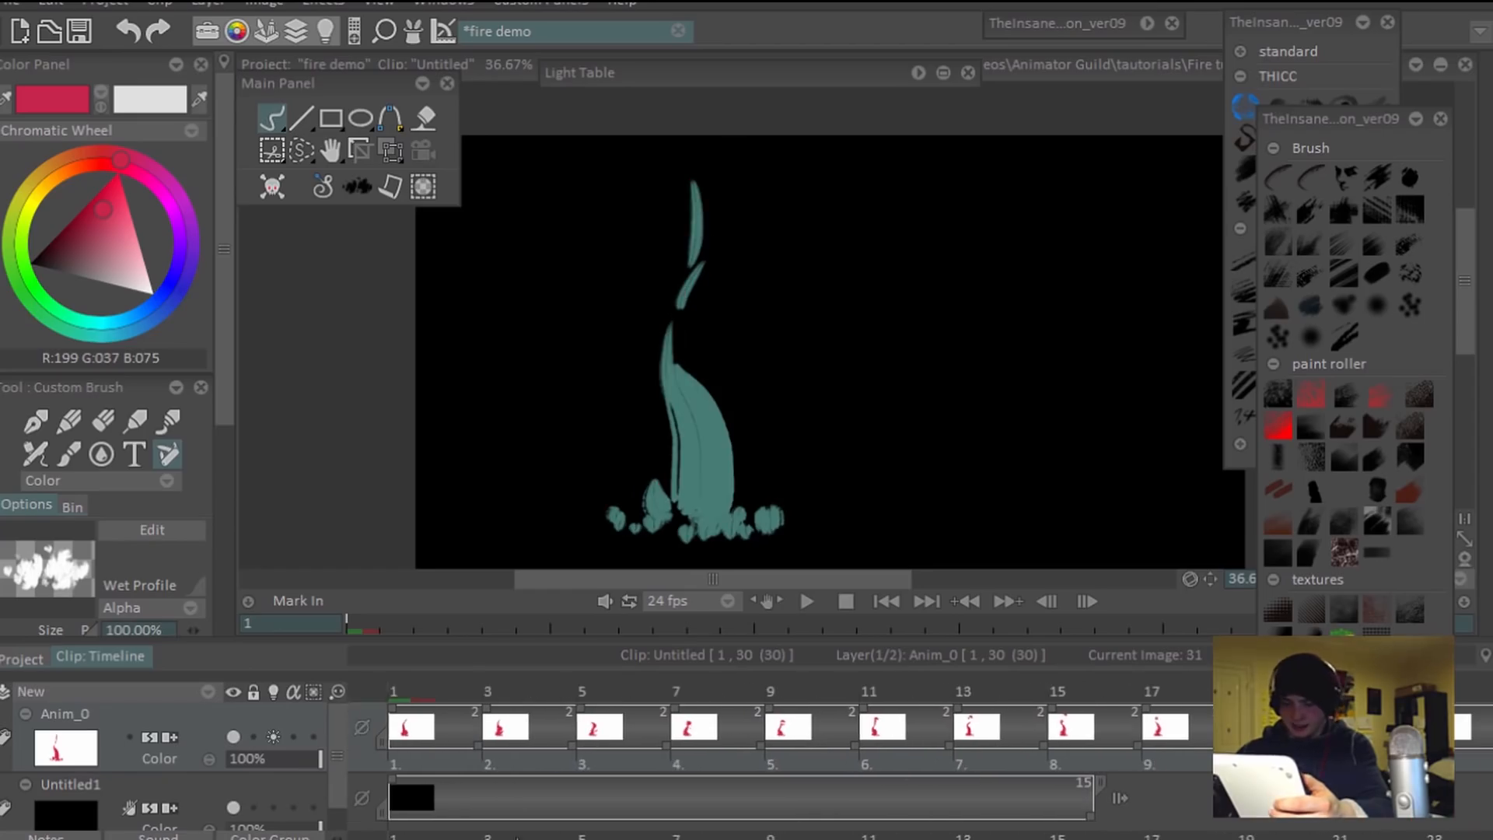
left_click(403, 690)
key("Left")
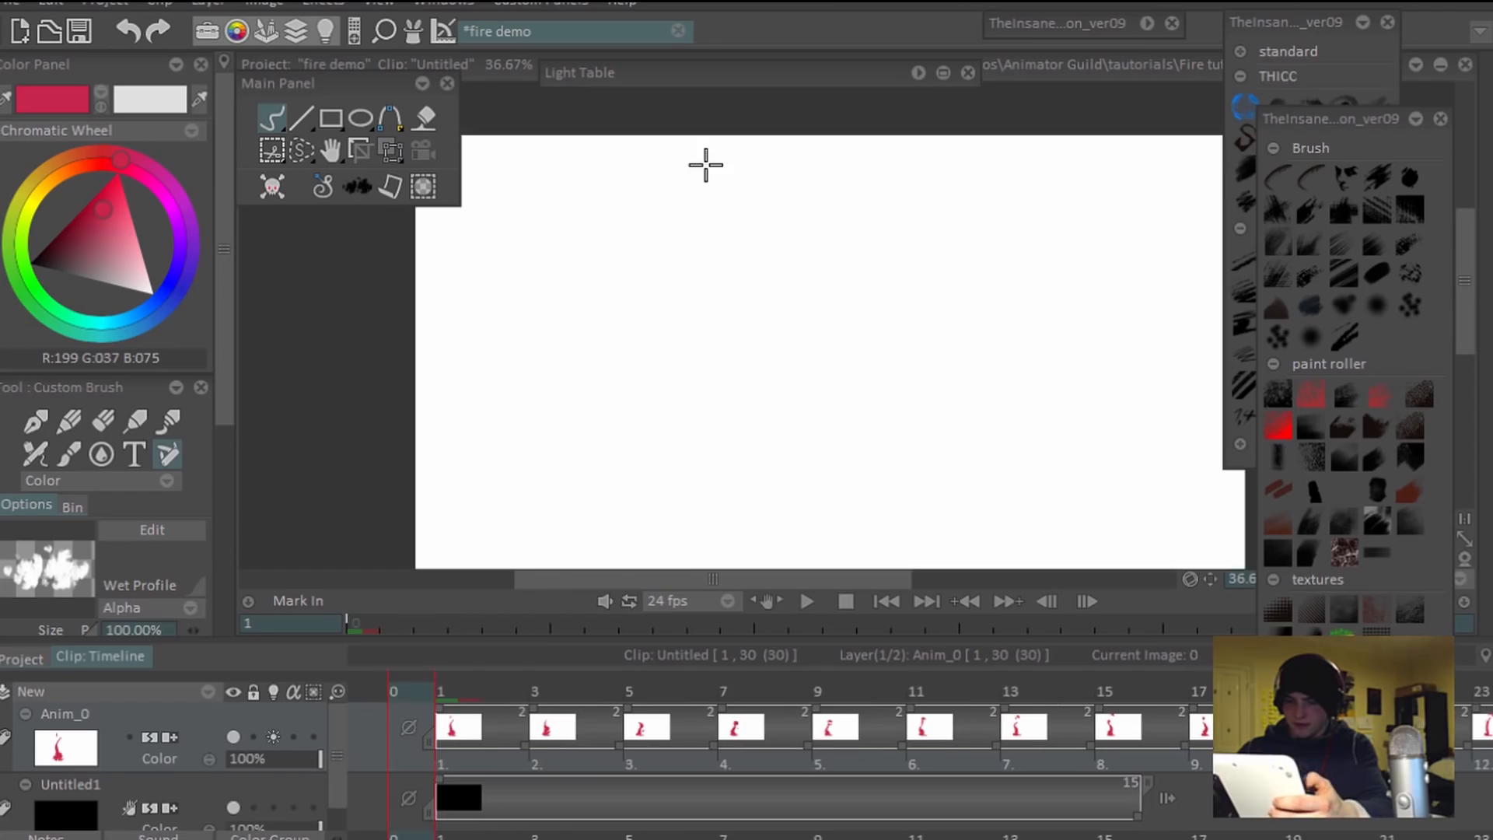
Play back the loop to examine how the side lick rises and breaks away from the flame.
key("space")
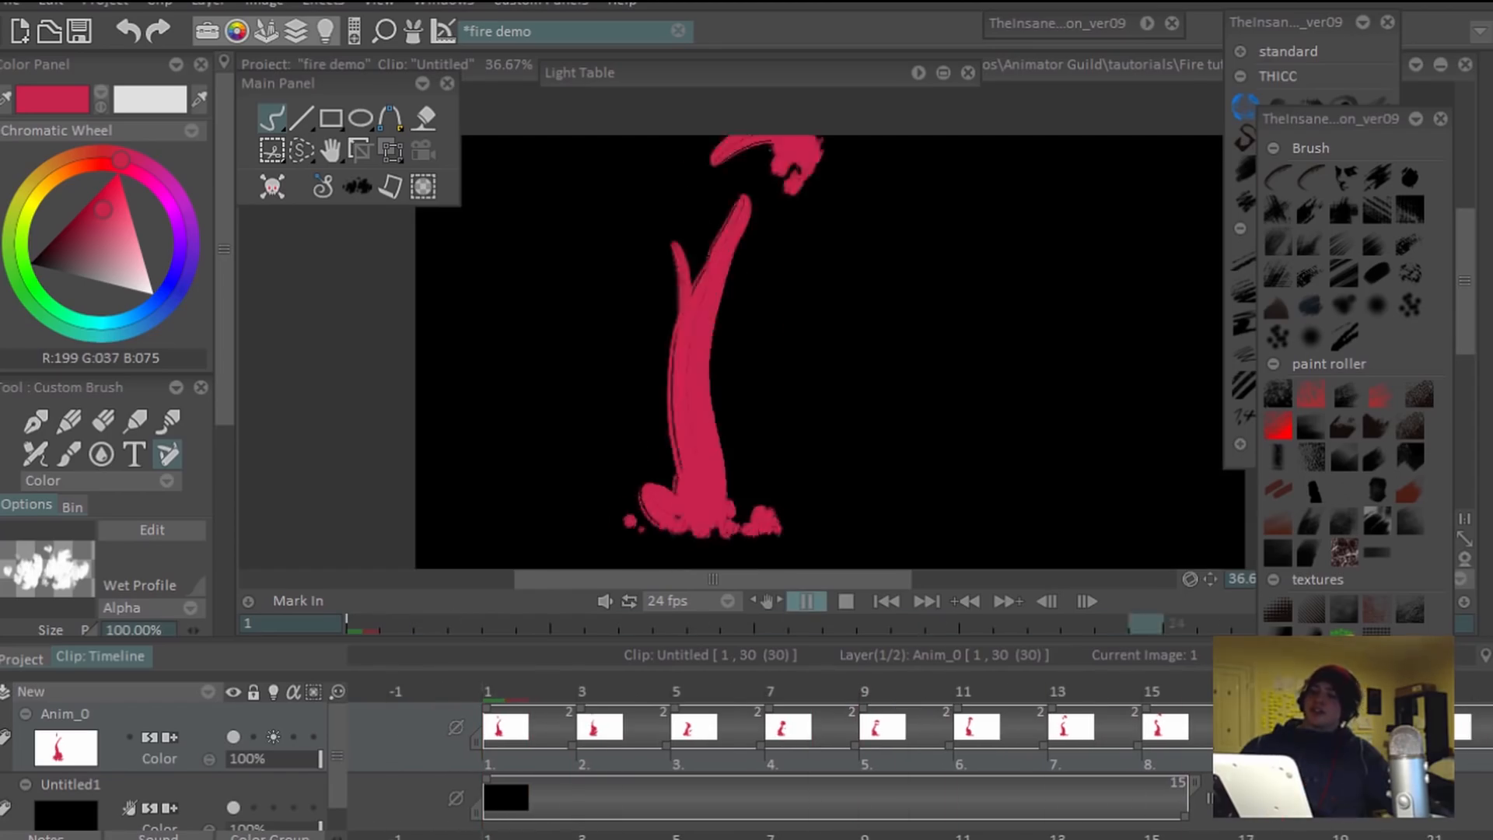
key("space")
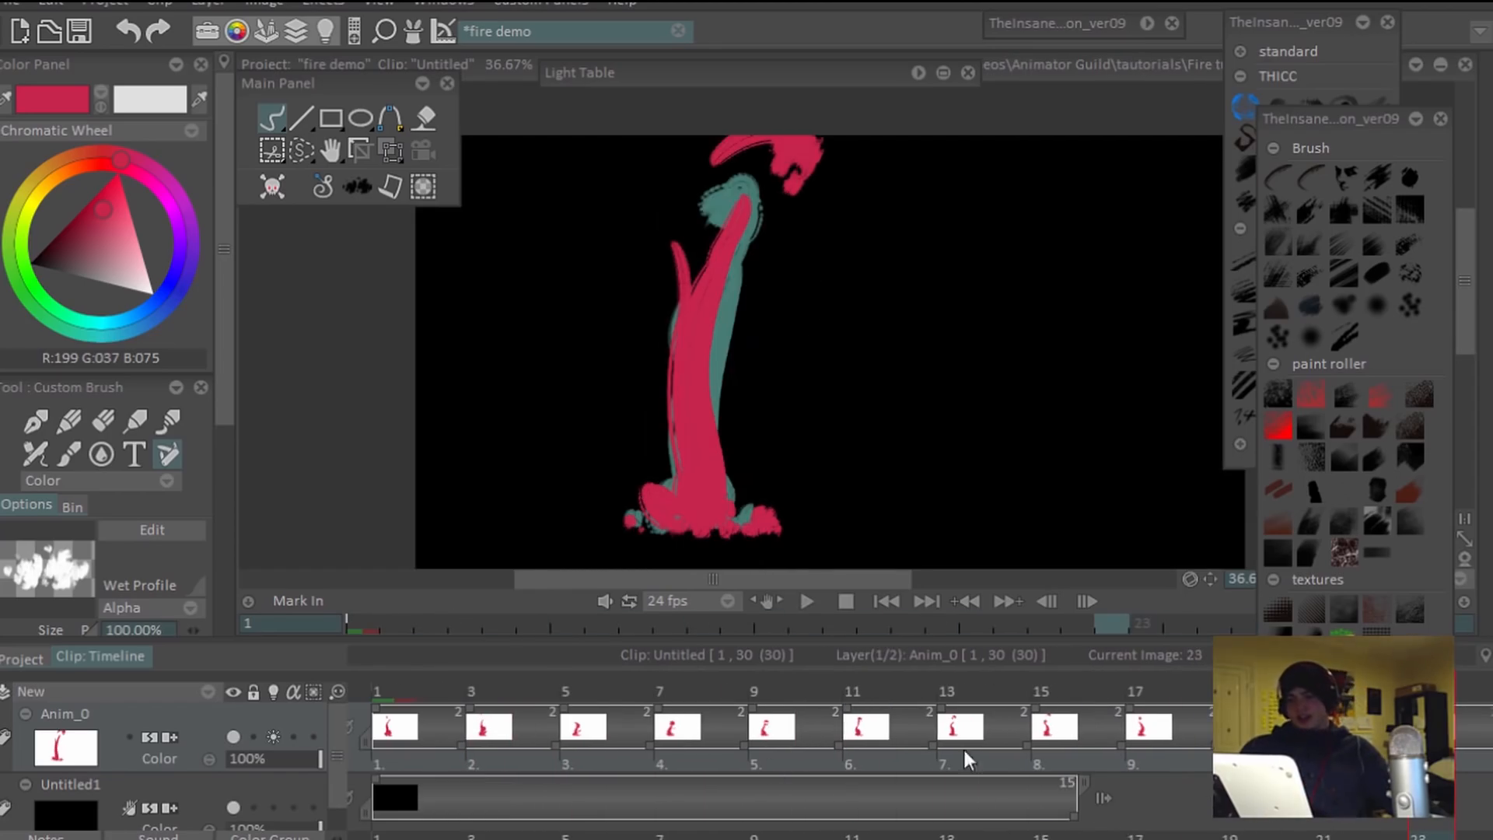
left_click(400, 744)
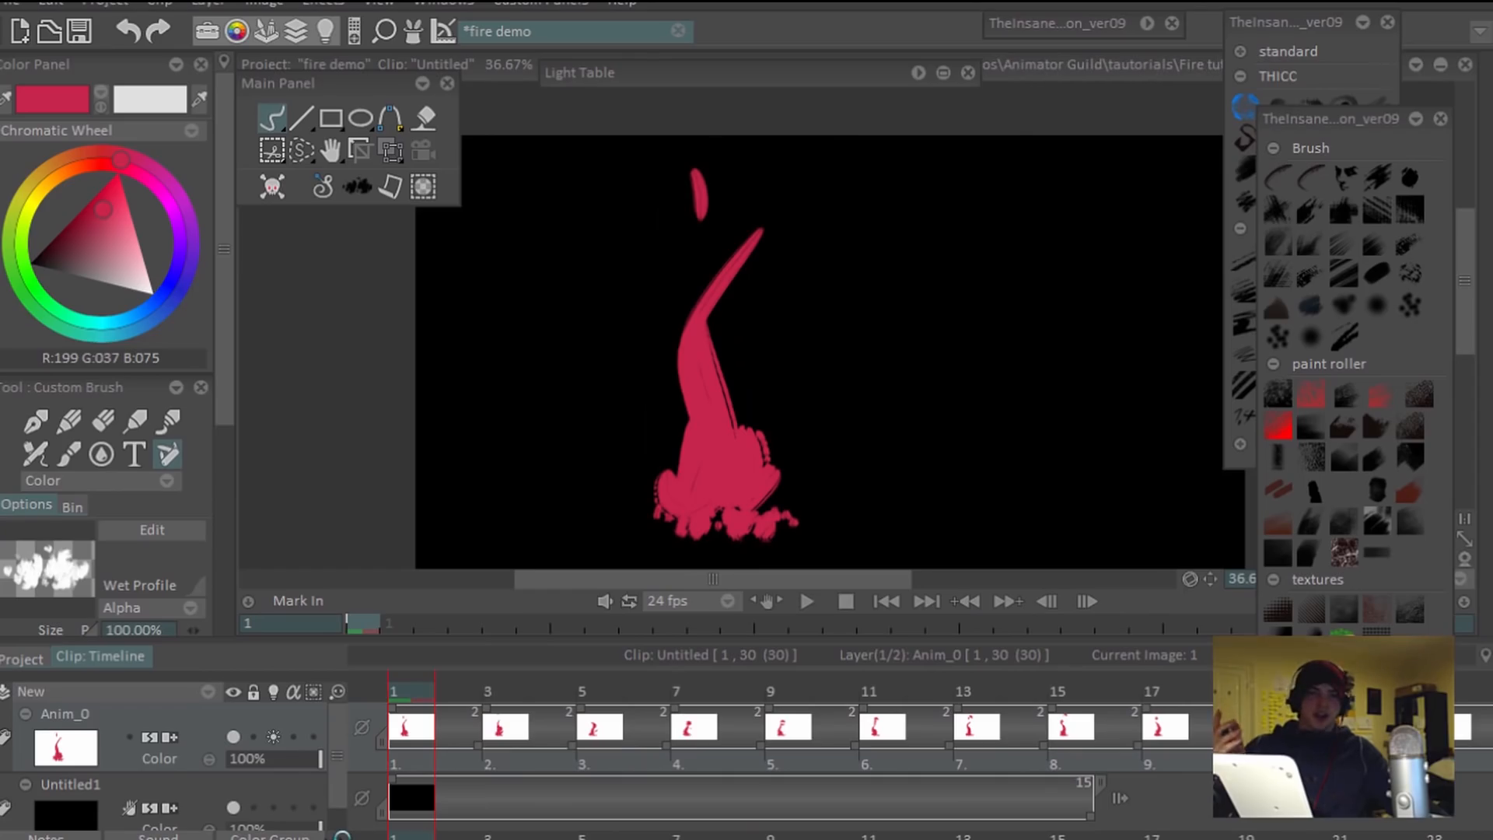
key("space")
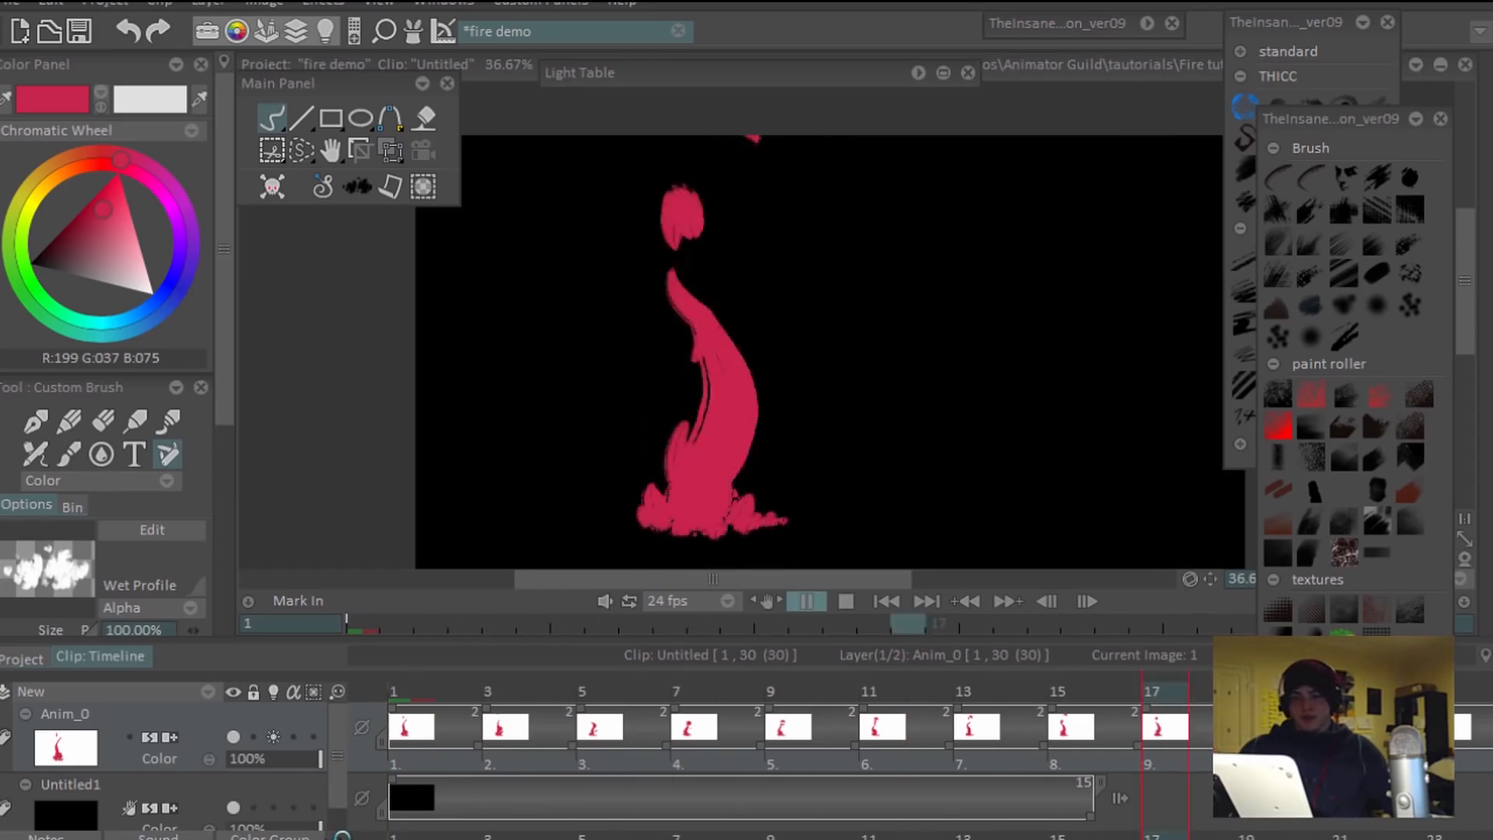
key("space")
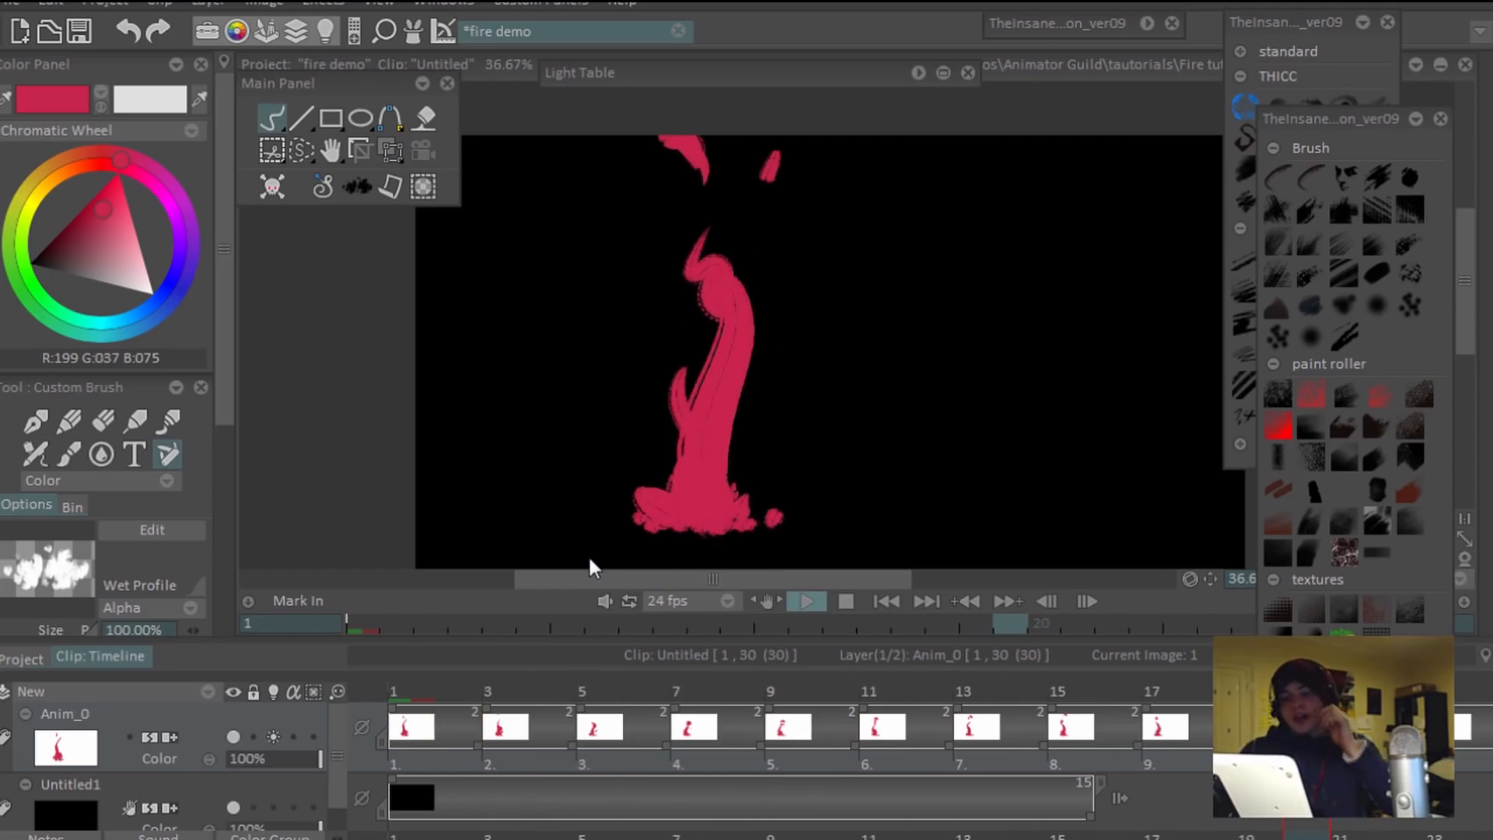
left_click(25, 657)
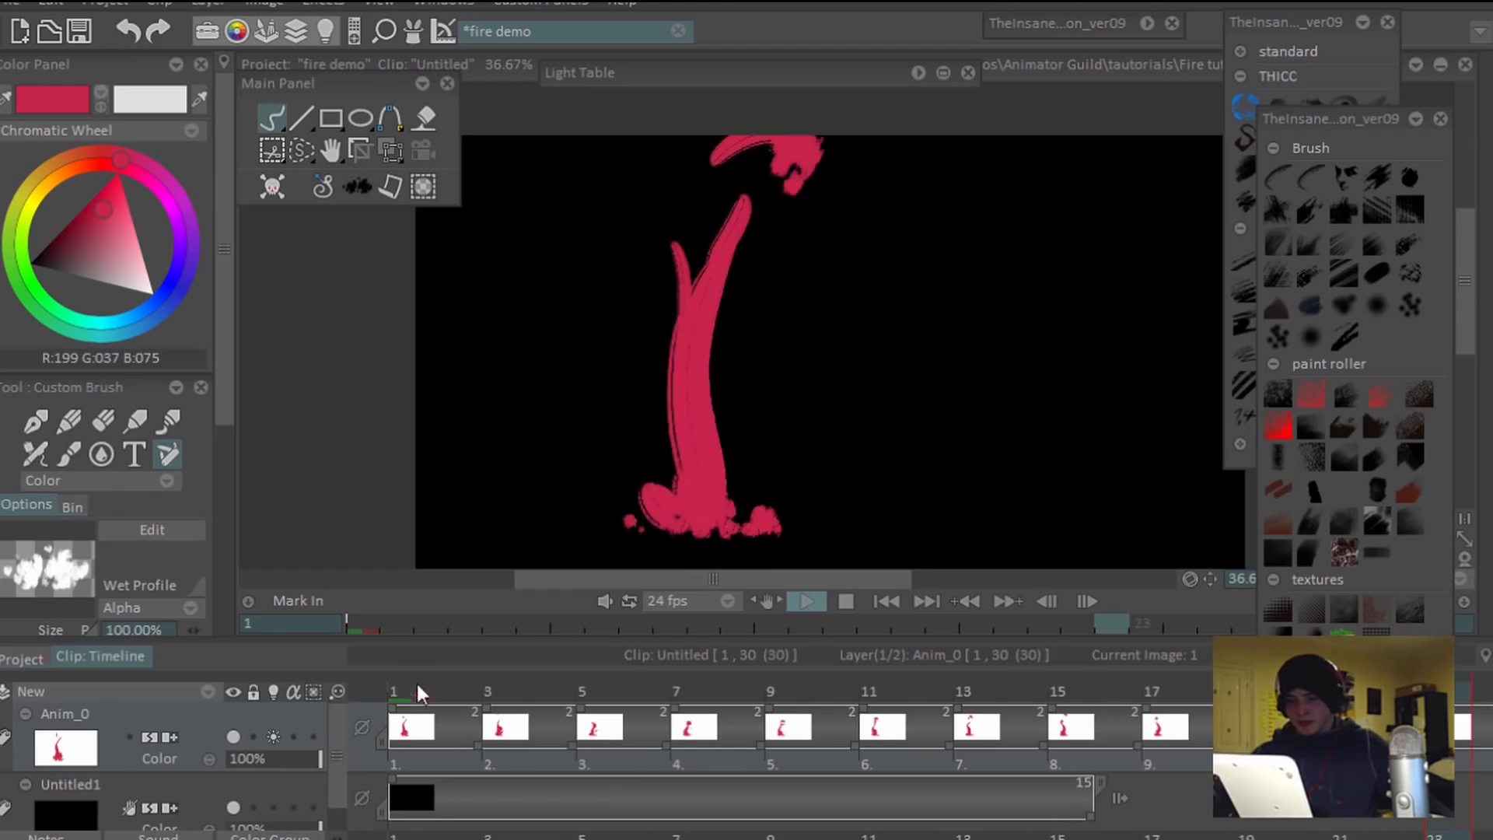
Set the custom brush to Dodge mode with 10% opacity and paint a bright glowing core in the flame's base on drawing 1.
left_click(408, 690)
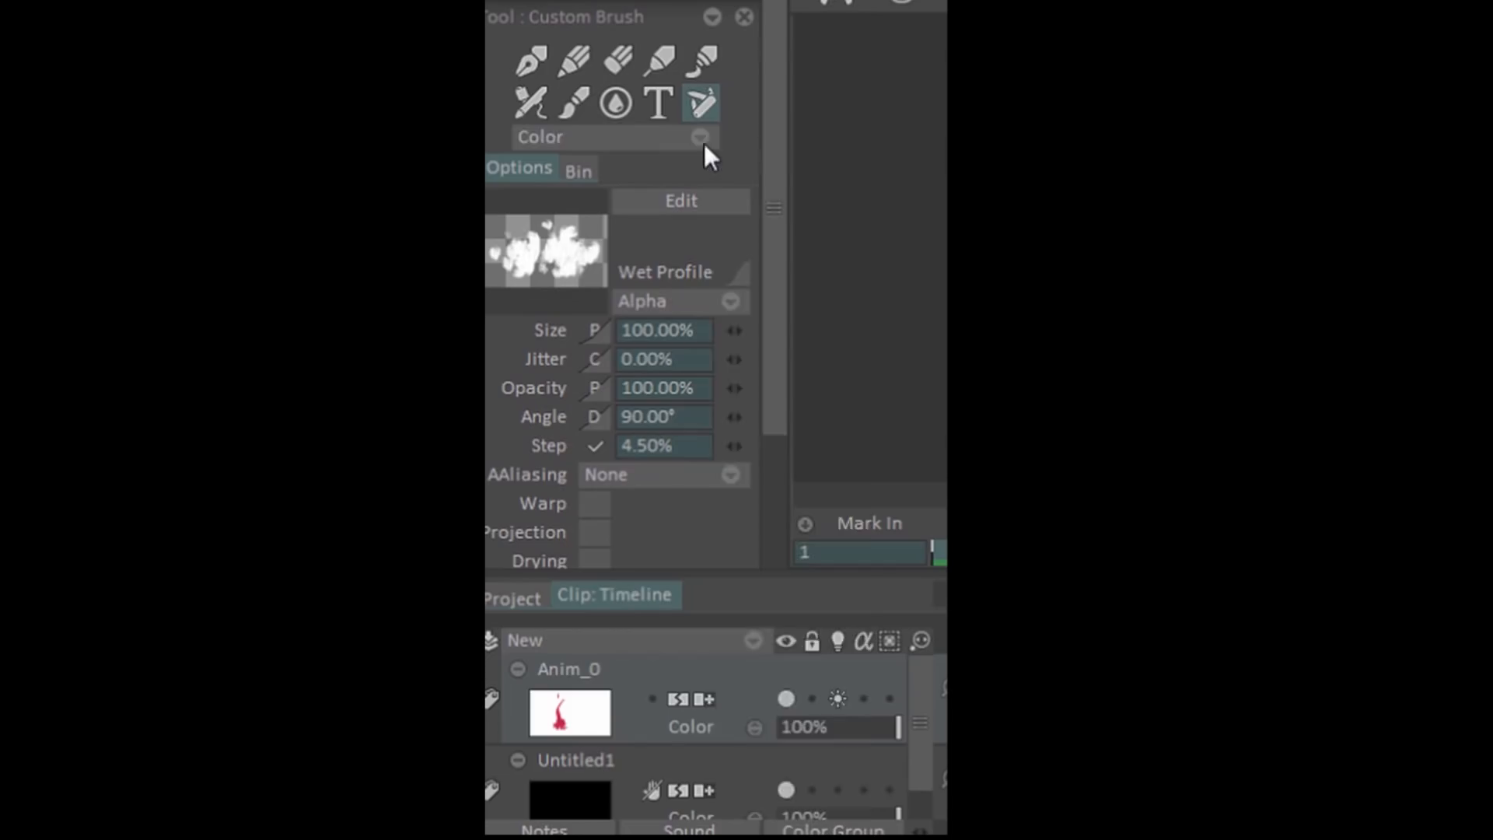
left_click(166, 479)
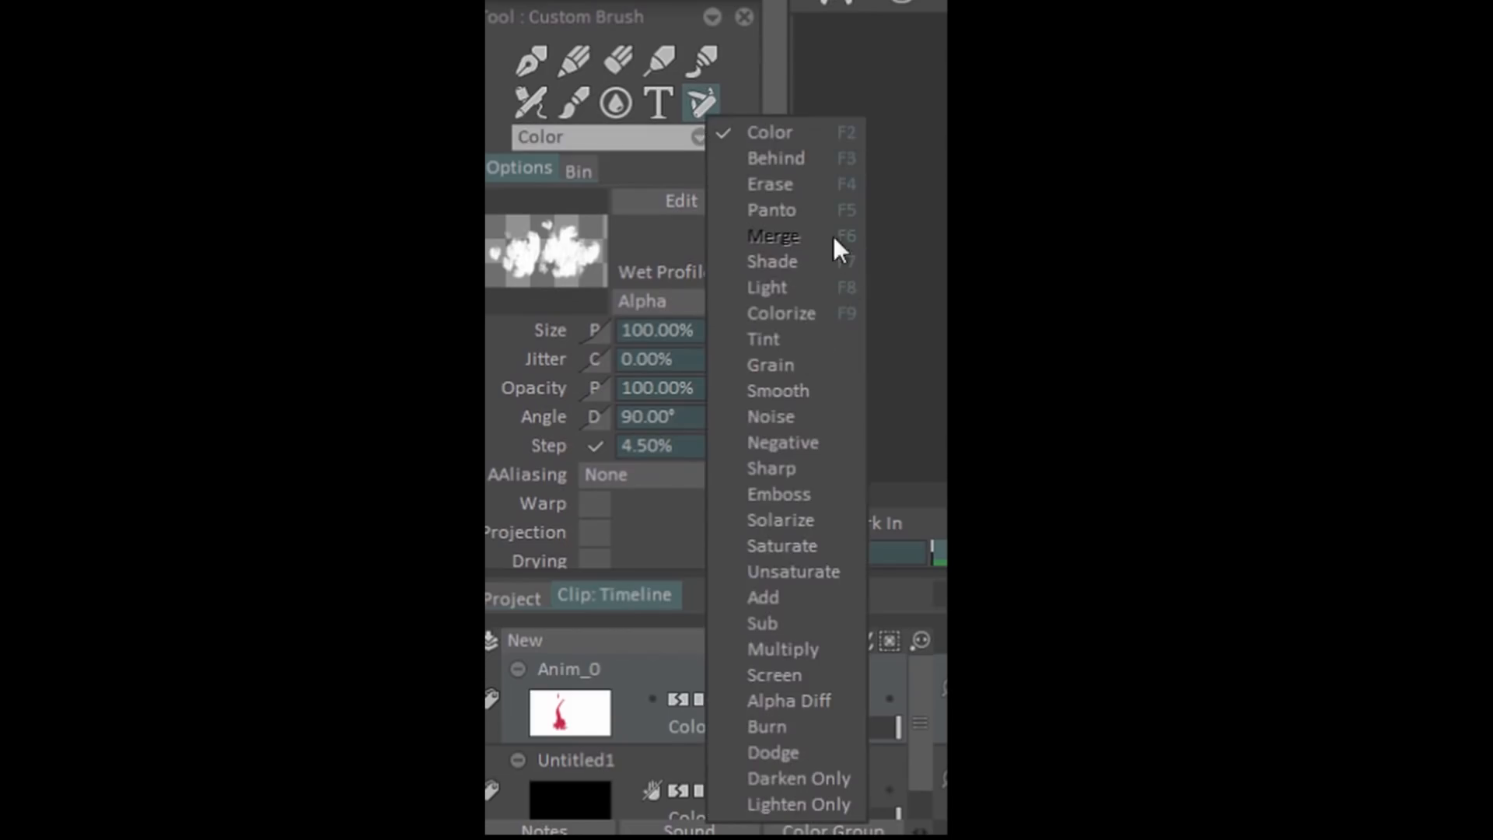
left_click(813, 761)
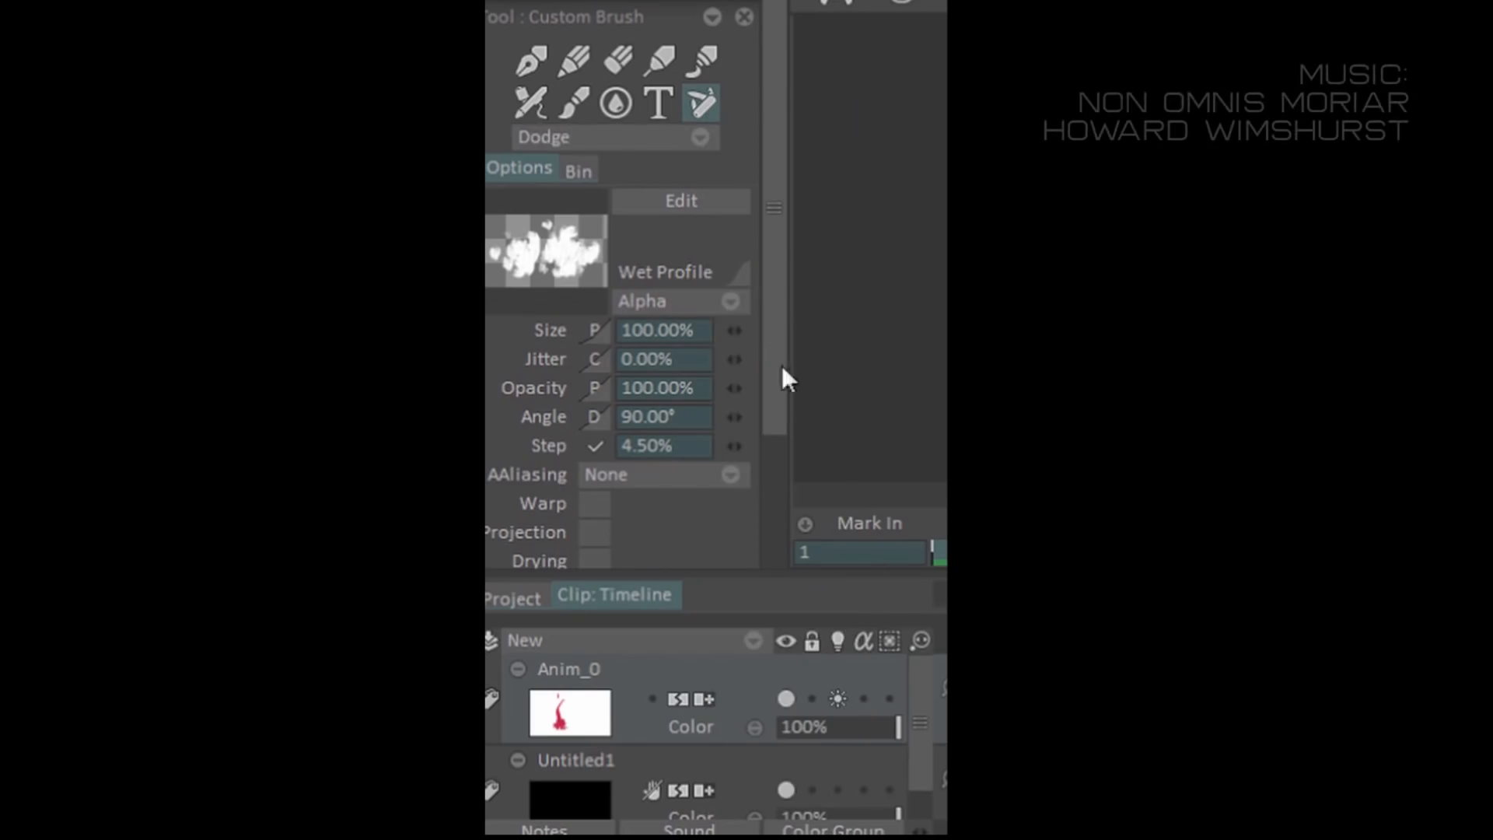
scroll(782, 375, "down", 3)
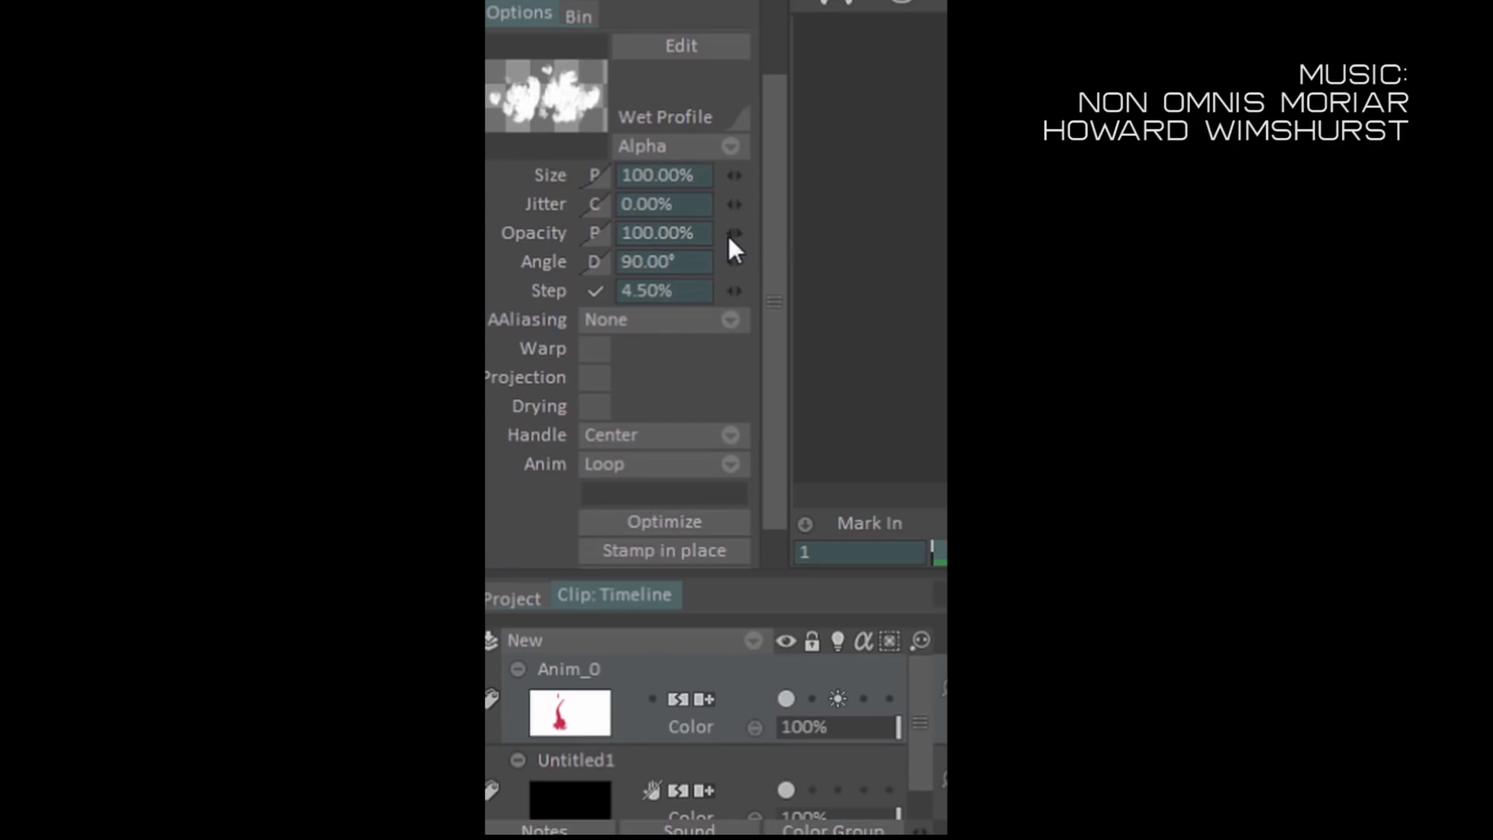
left_click_drag(728, 236, 525, 299)
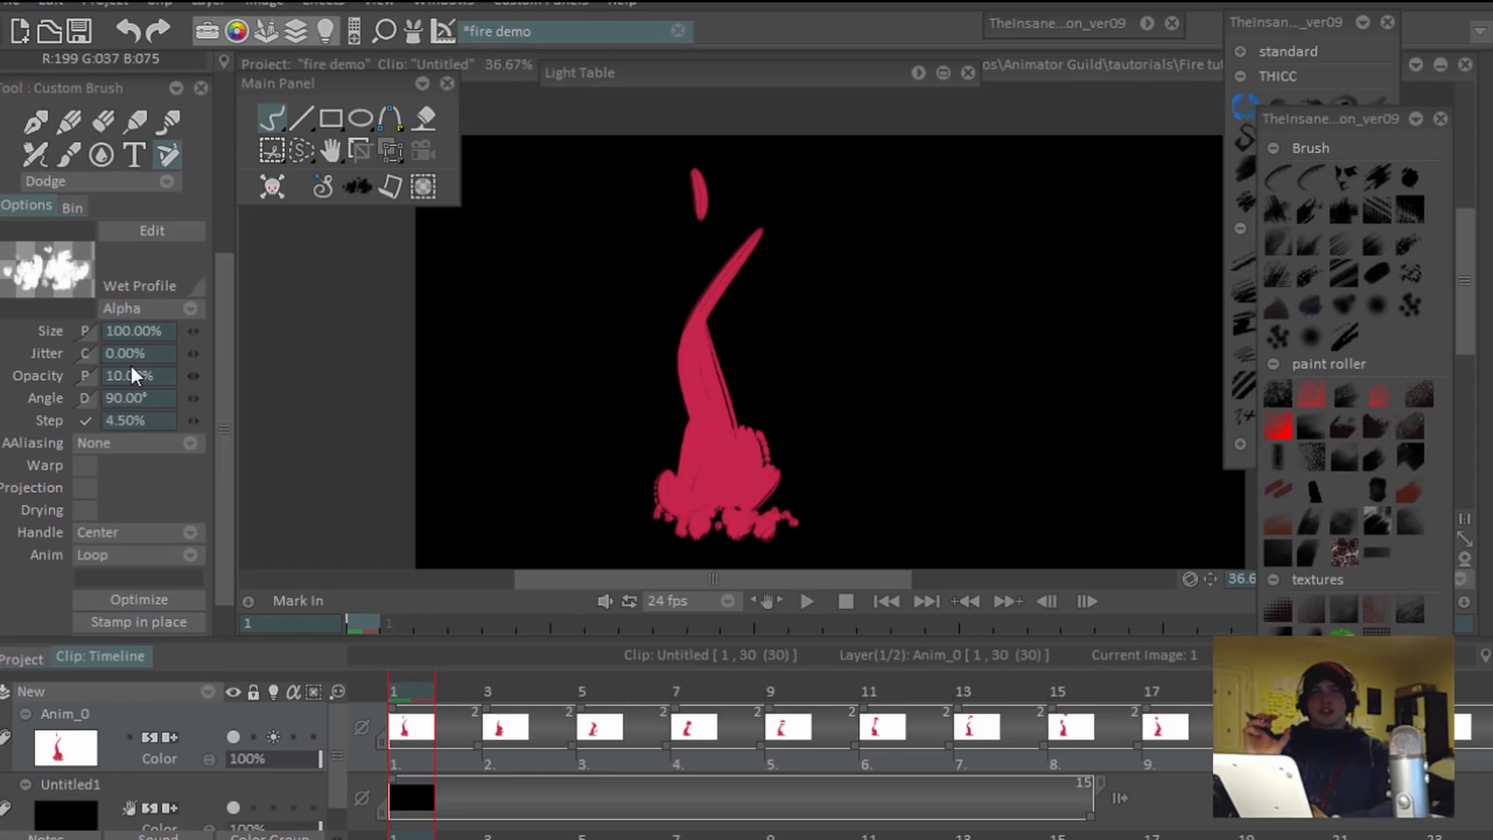
mouse_move(716, 471)
left_mouse_down()
mouse_move(710, 436)
mouse_move(730, 484)
left_mouse_up()
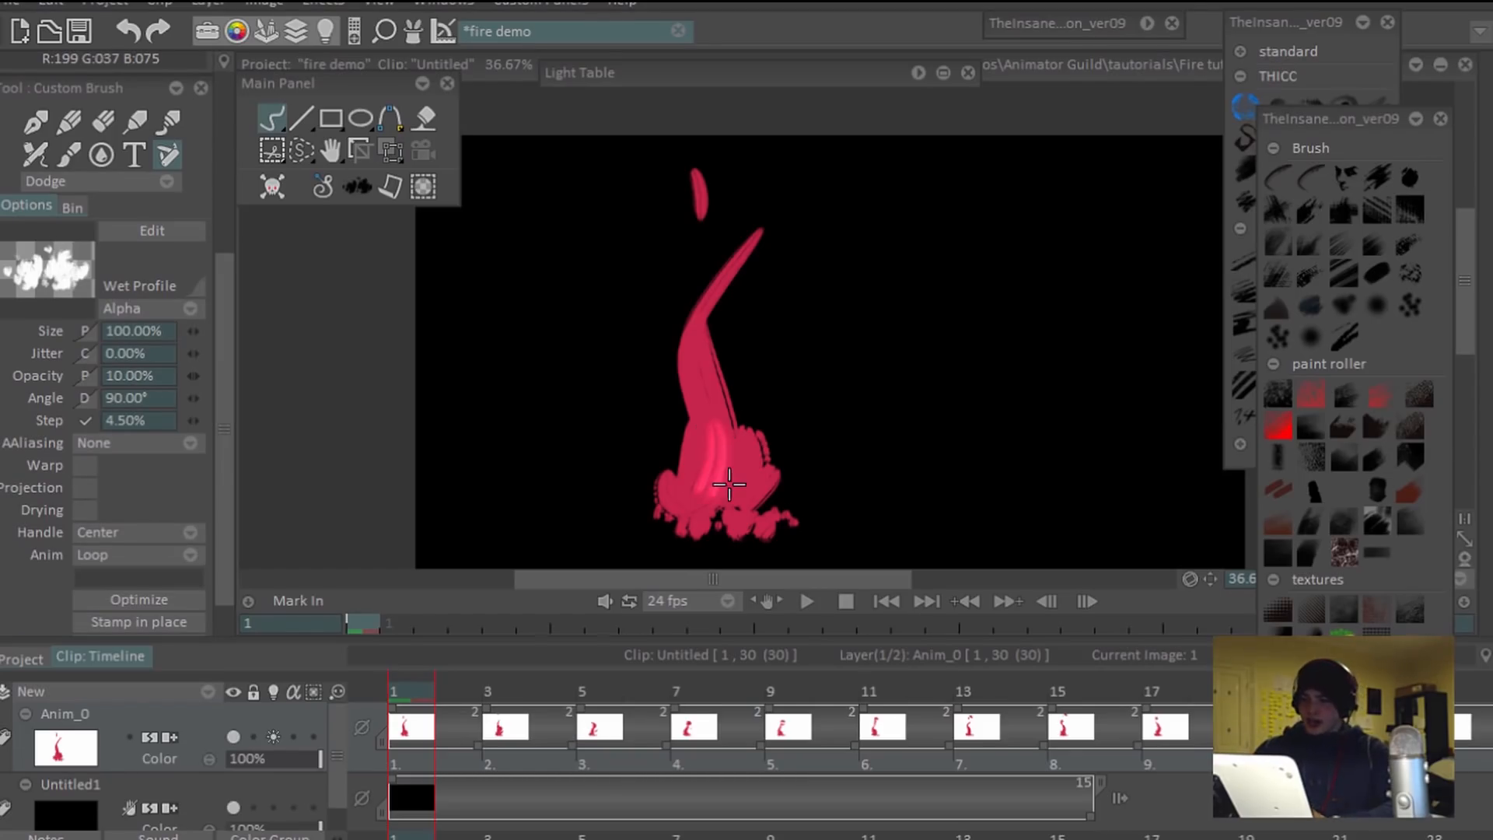
mouse_move(743, 389)
left_mouse_down()
mouse_move(697, 495)
mouse_move(720, 437)
mouse_move(731, 468)
mouse_move(715, 509)
mouse_move(735, 476)
mouse_move(737, 512)
mouse_move(726, 419)
mouse_move(717, 515)
left_mouse_up()
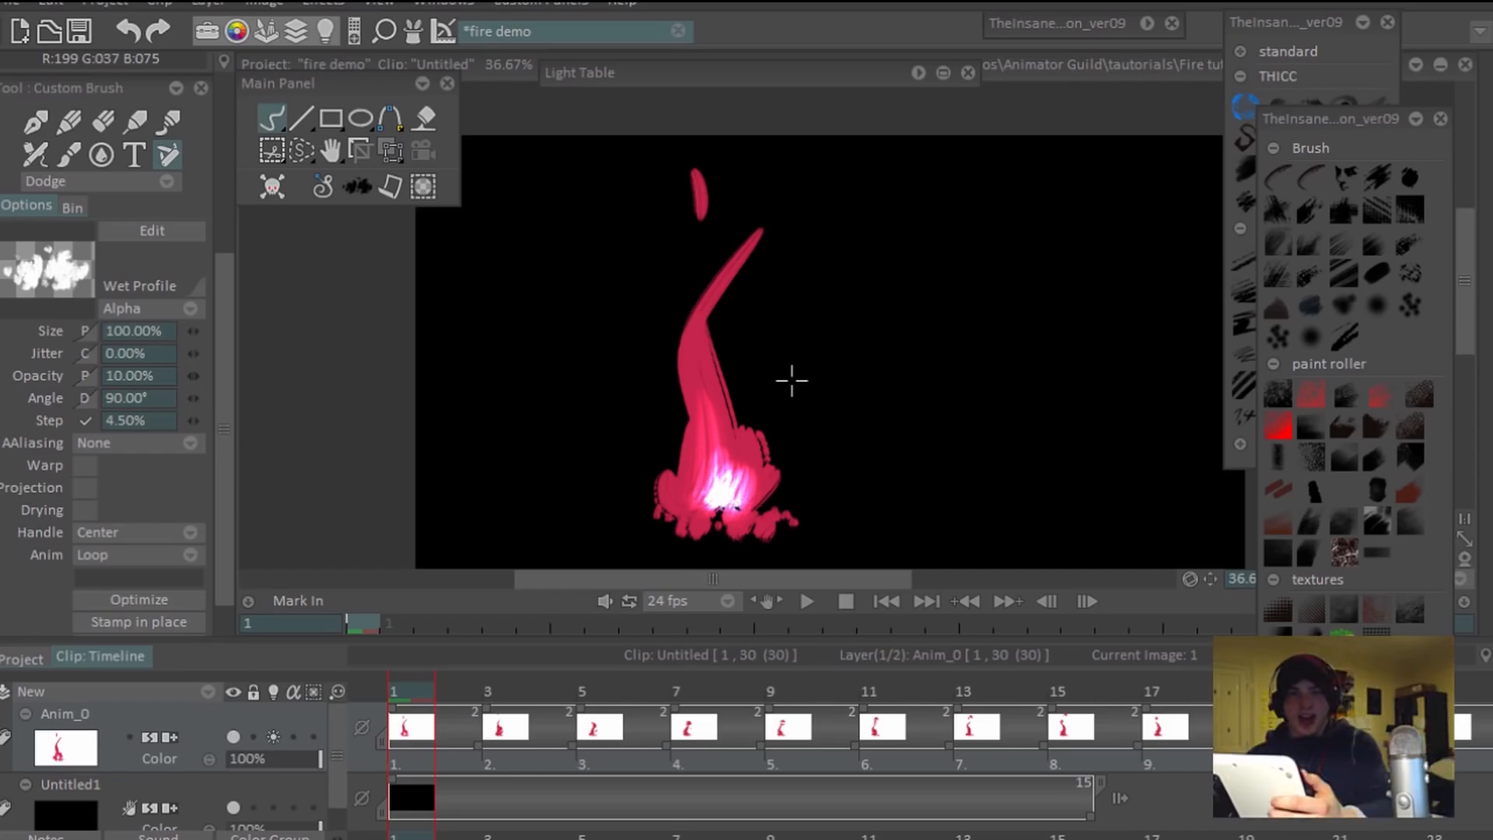
Paint a bright Dodge glow inside the flame's lower body on drawings 2 through 8.
key("Right")
key("Right")
mouse_move(705, 488)
left_mouse_down()
mouse_move(735, 414)
mouse_move(708, 481)
mouse_move(675, 455)
mouse_move(709, 501)
left_mouse_up()
key("Right")
key("Right")
left_click_drag(693, 388, 704, 482)
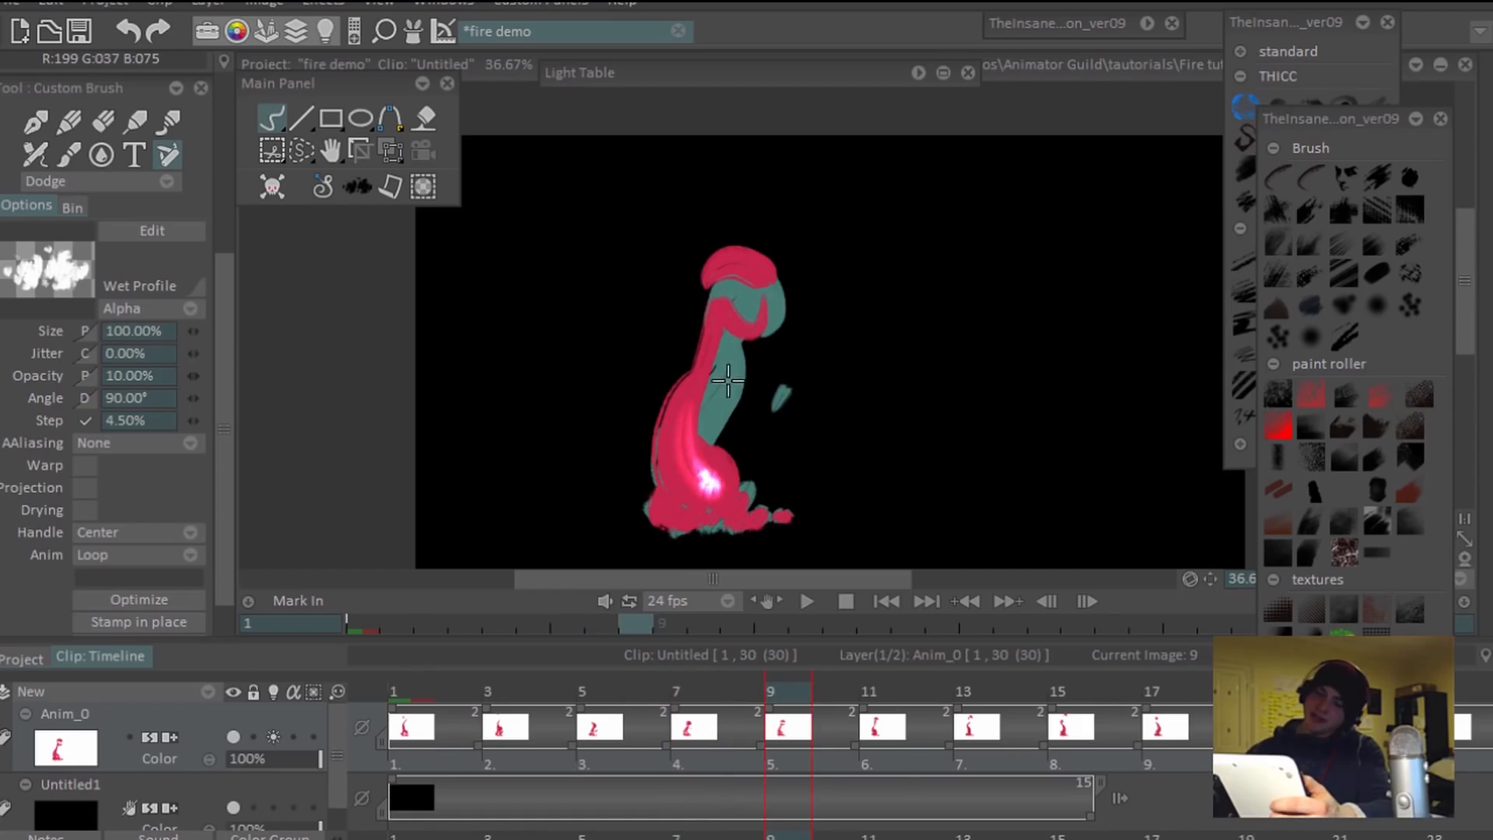
key("Right")
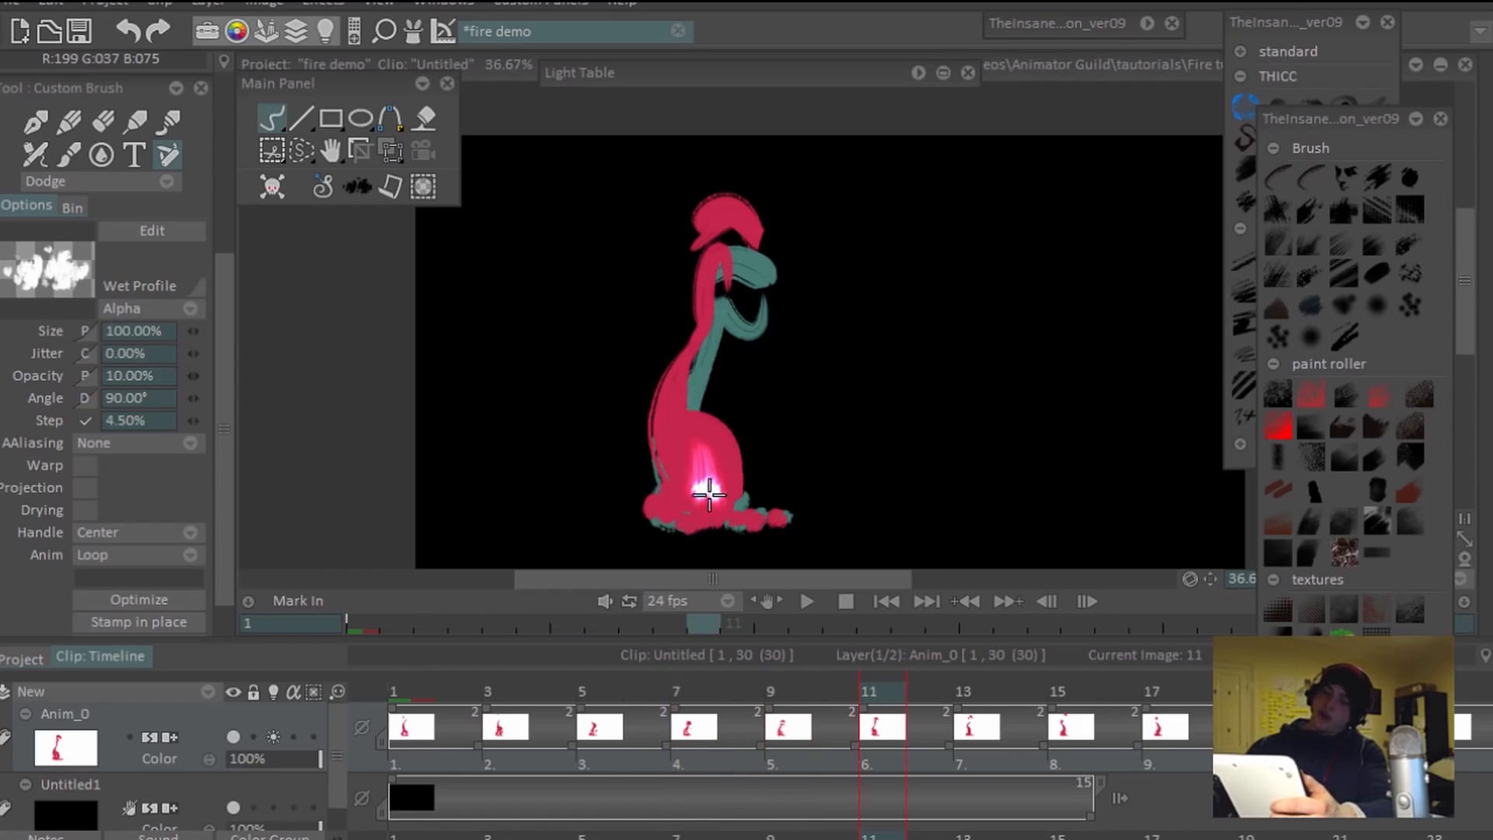
key("Right")
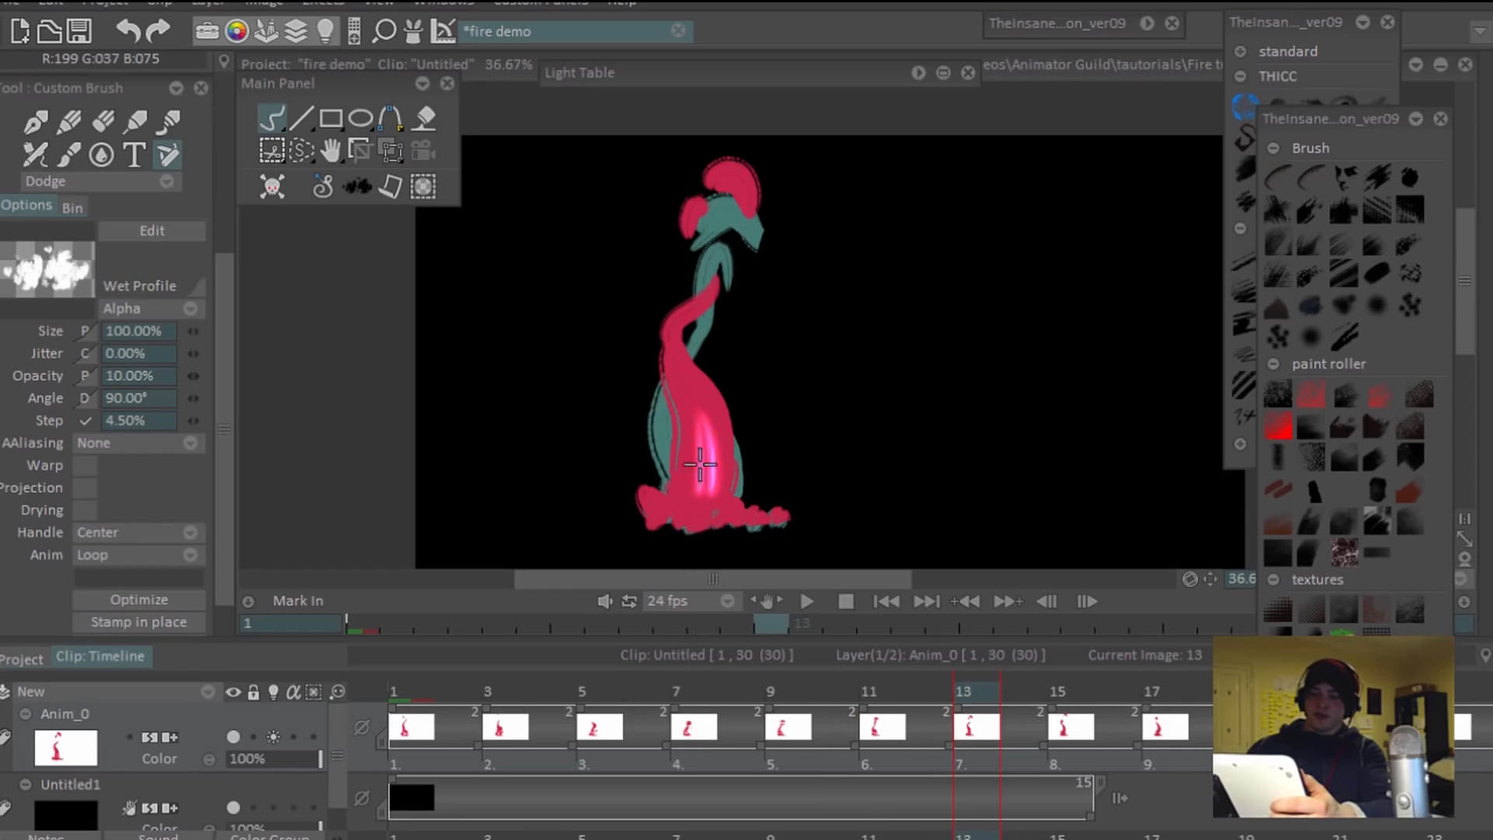
key("Right")
left_click_drag(725, 385, 700, 492)
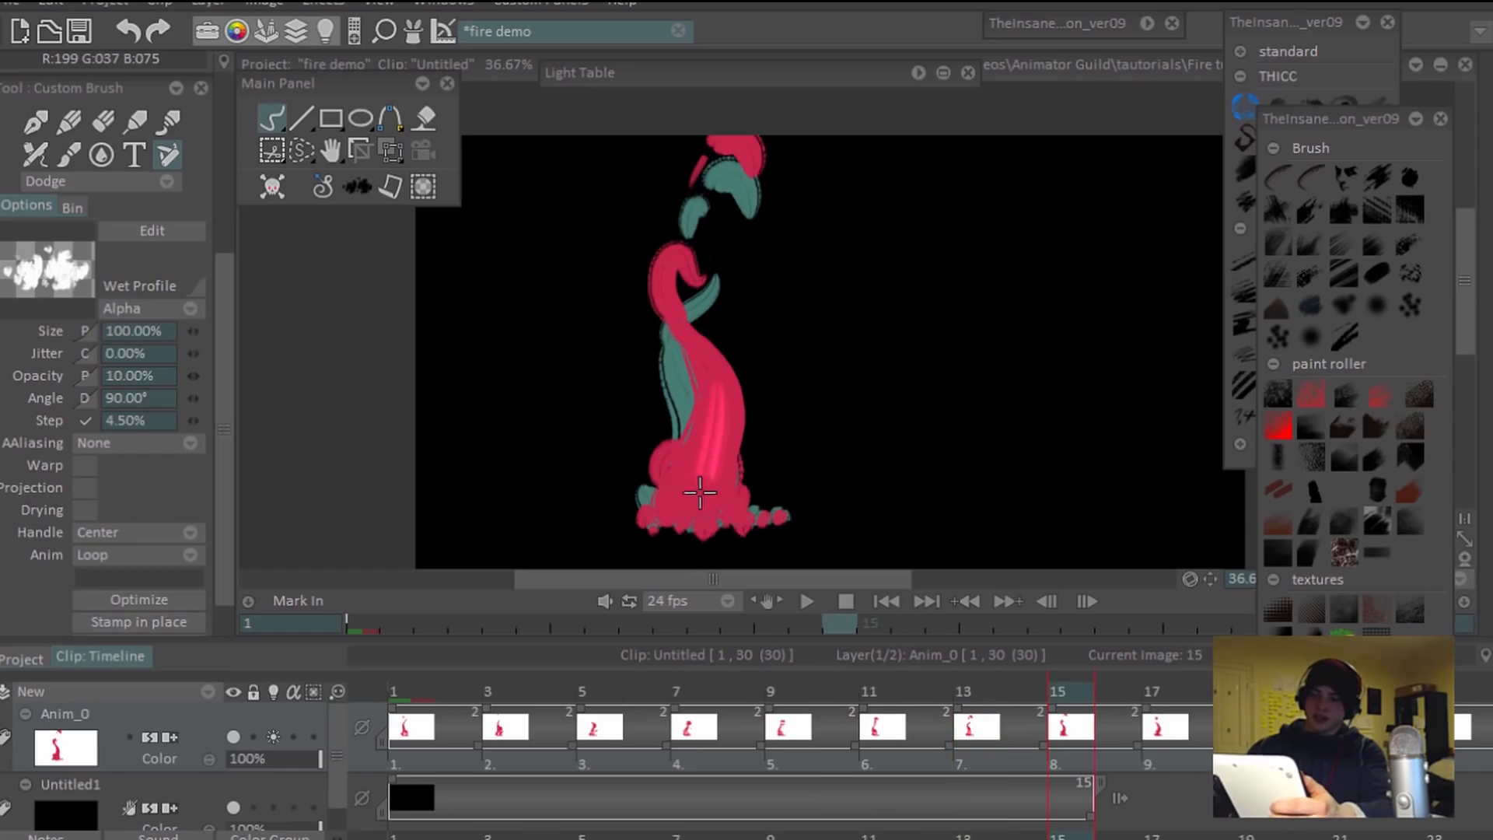
Continue the Dodge glow along the flame's lower body on drawings 9 through 15.
key("Right")
mouse_move(752, 366)
left_mouse_down()
mouse_move(716, 410)
mouse_move(705, 472)
left_mouse_up()
key("Right")
mouse_move(723, 350)
left_mouse_down()
mouse_move(712, 492)
mouse_move(705, 444)
left_mouse_up()
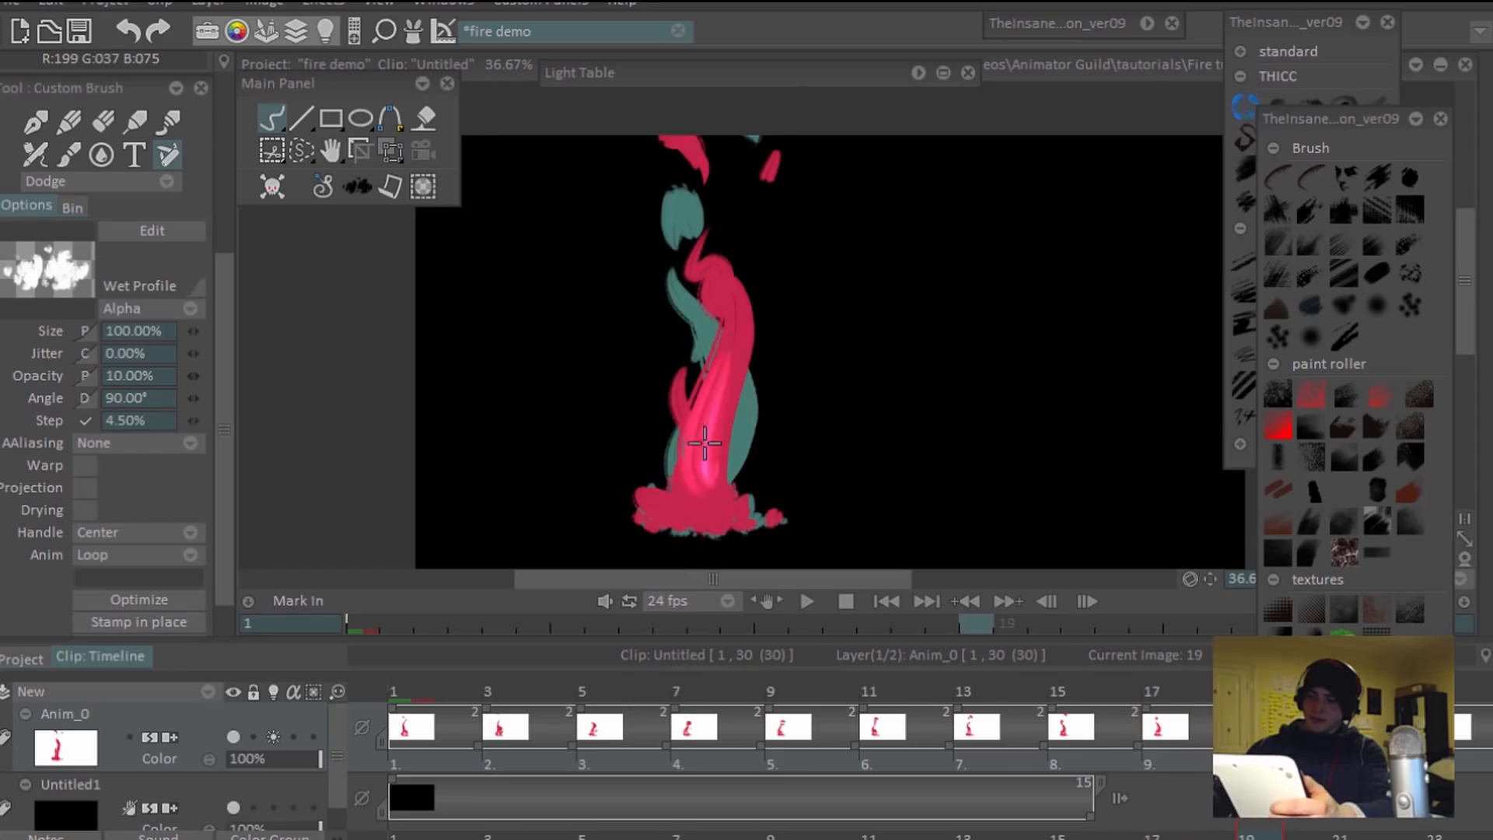
key("Right")
mouse_move(727, 377)
left_mouse_down()
mouse_move(709, 417)
mouse_move(708, 472)
left_mouse_up()
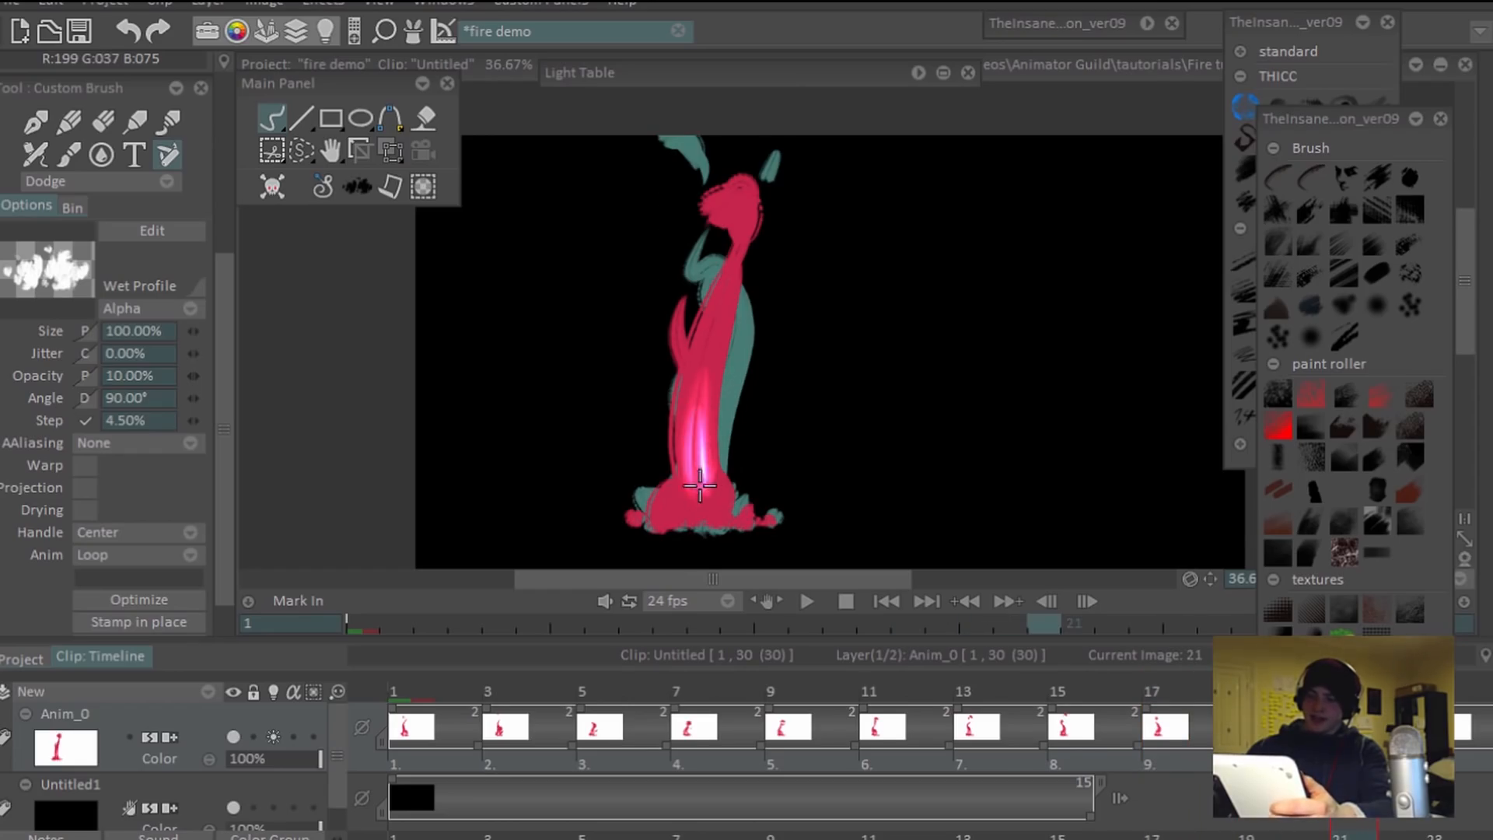
key("Right")
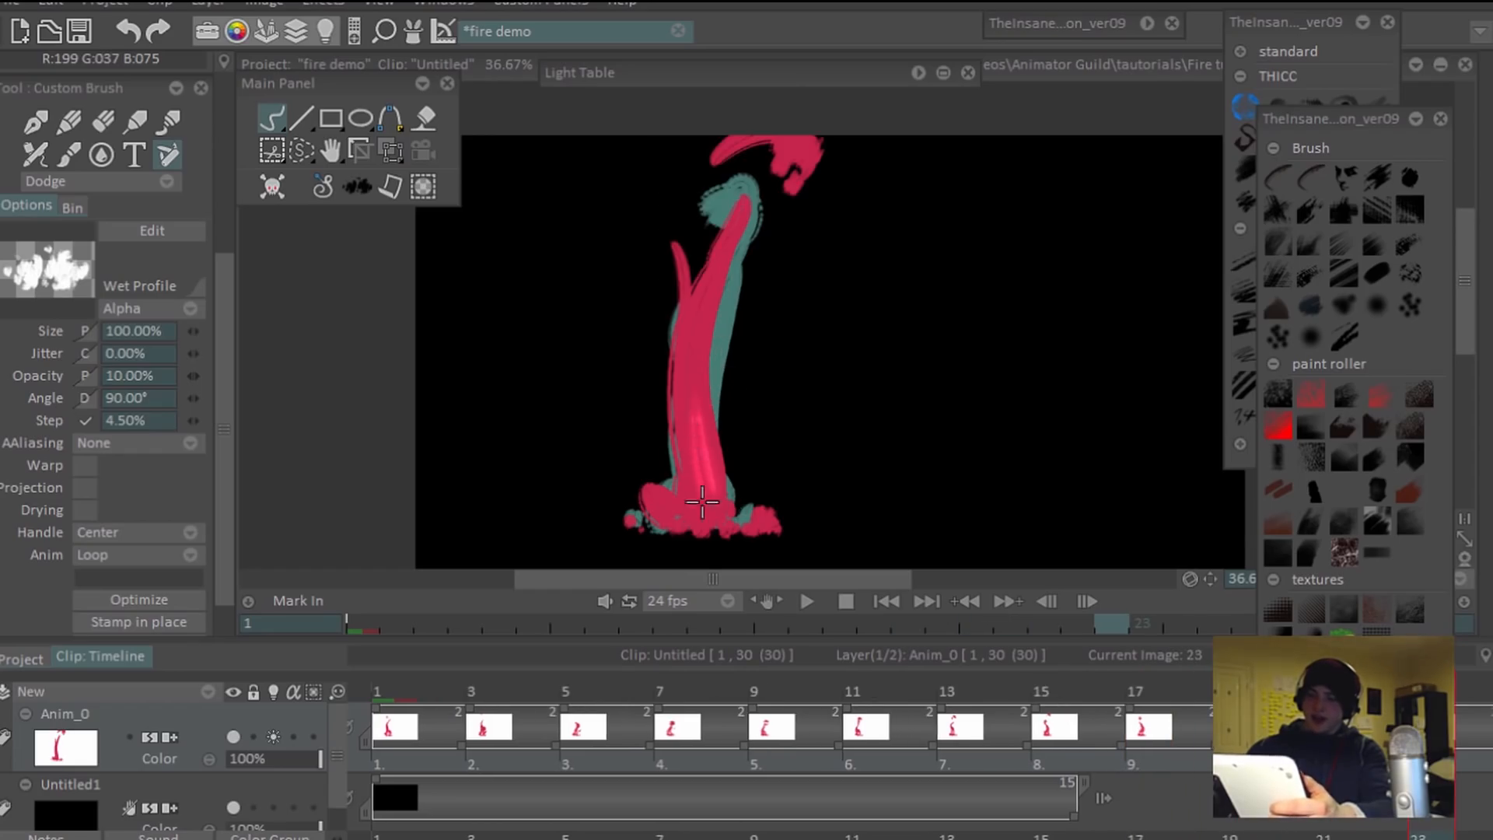
key("Right")
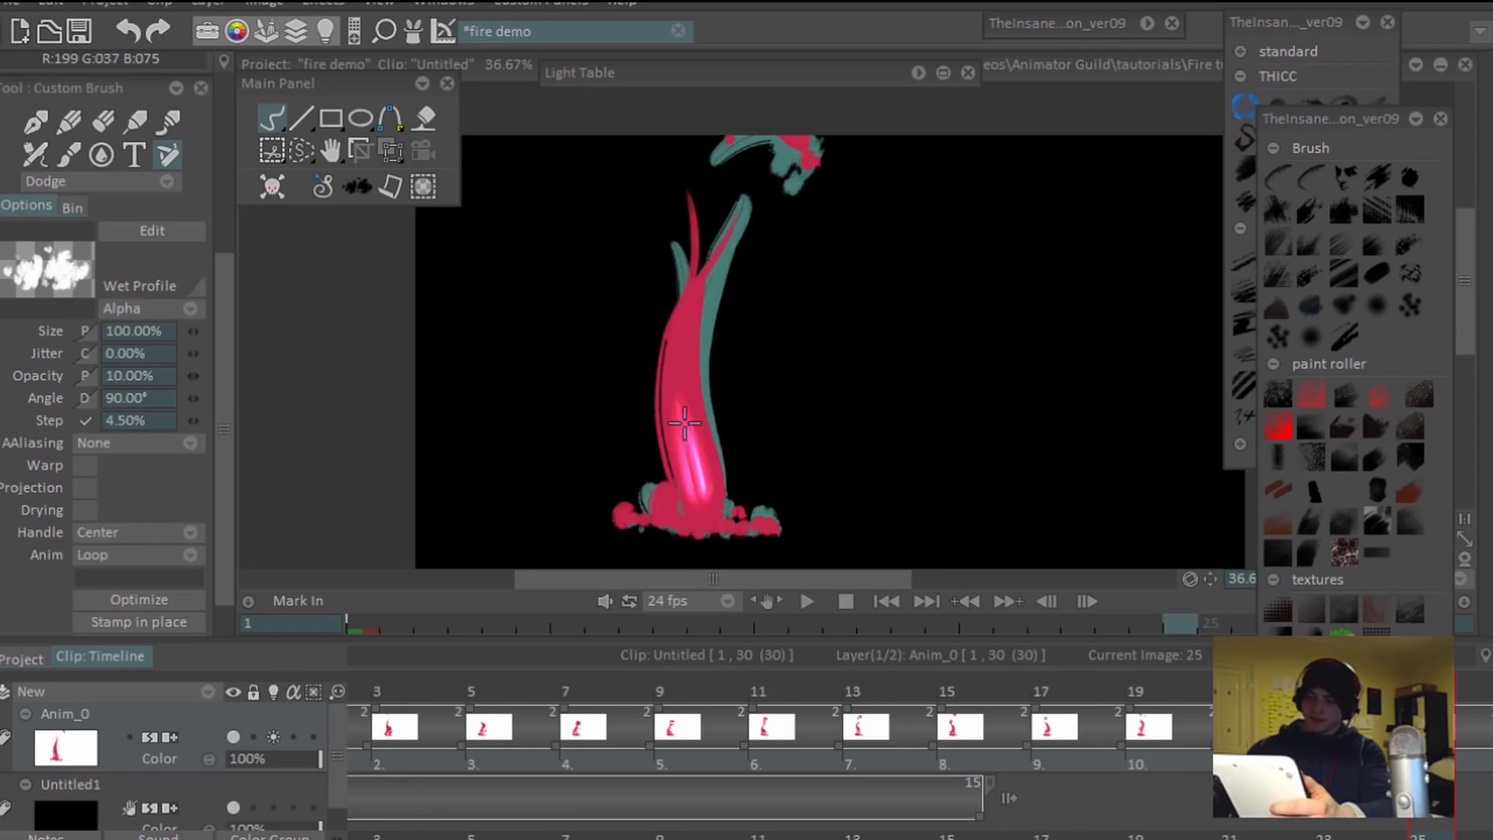
key("Right")
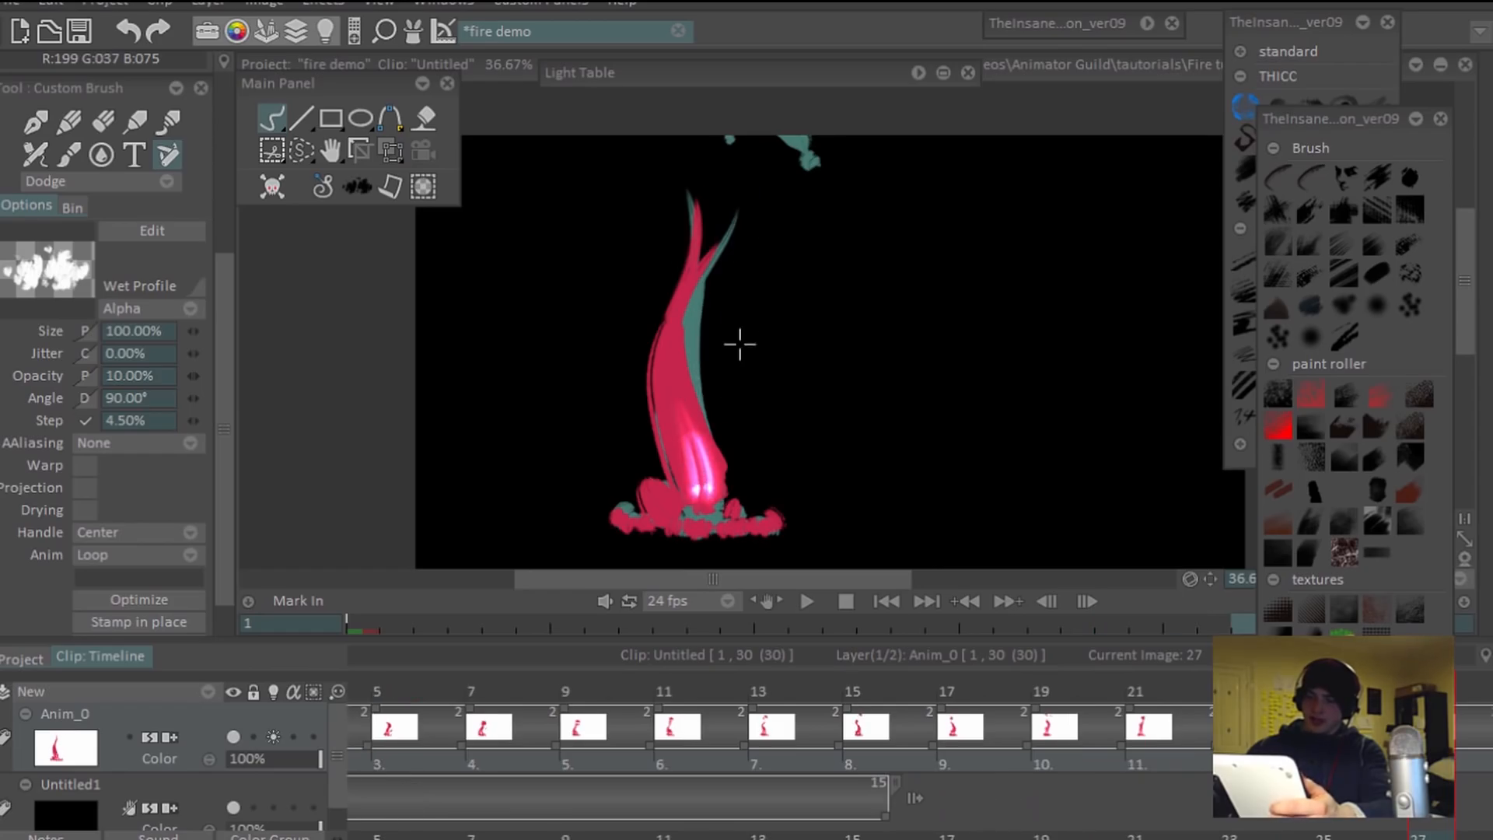
key("Right")
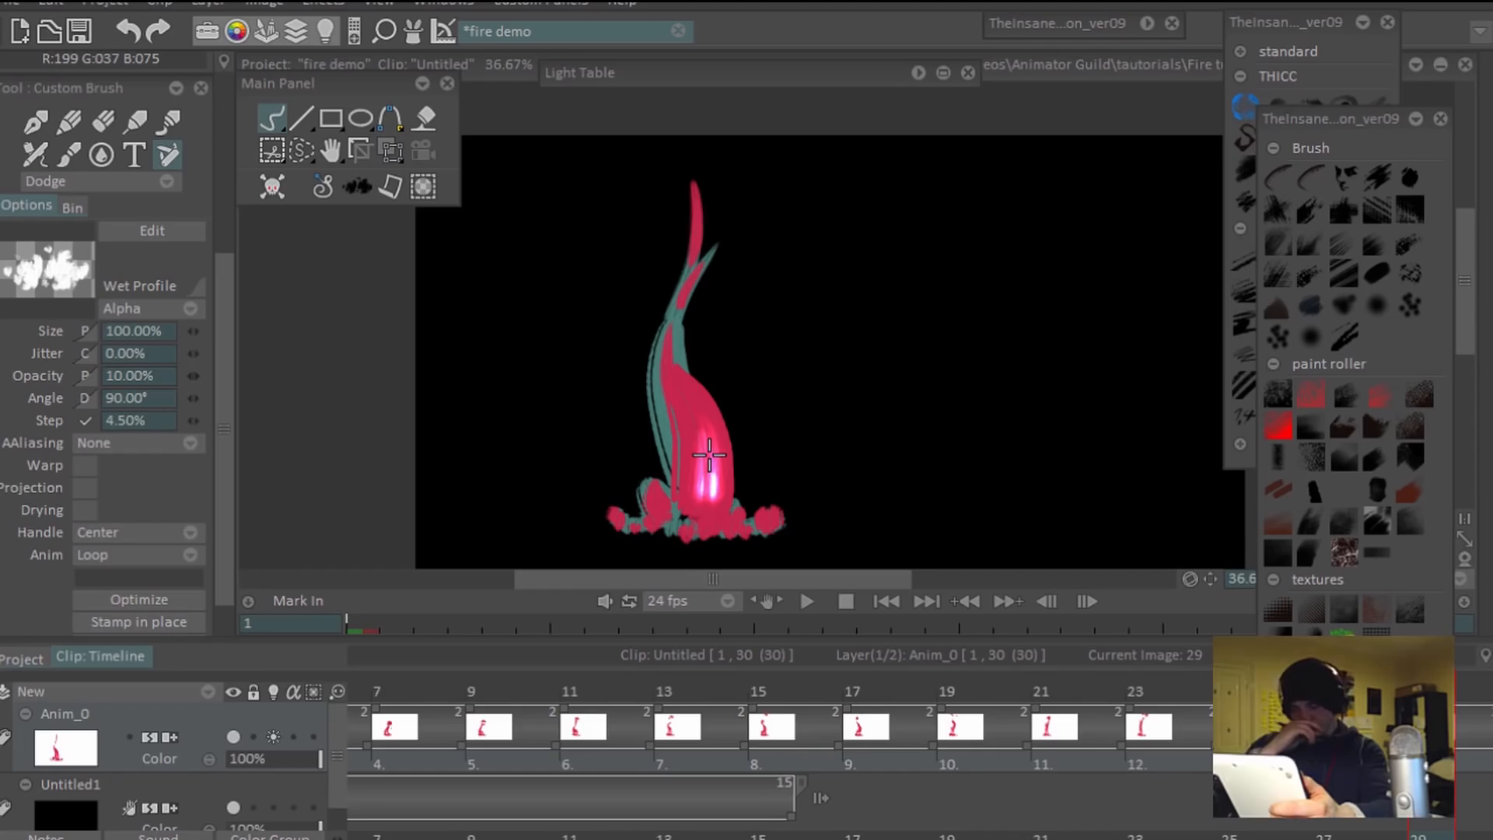
key("Right")
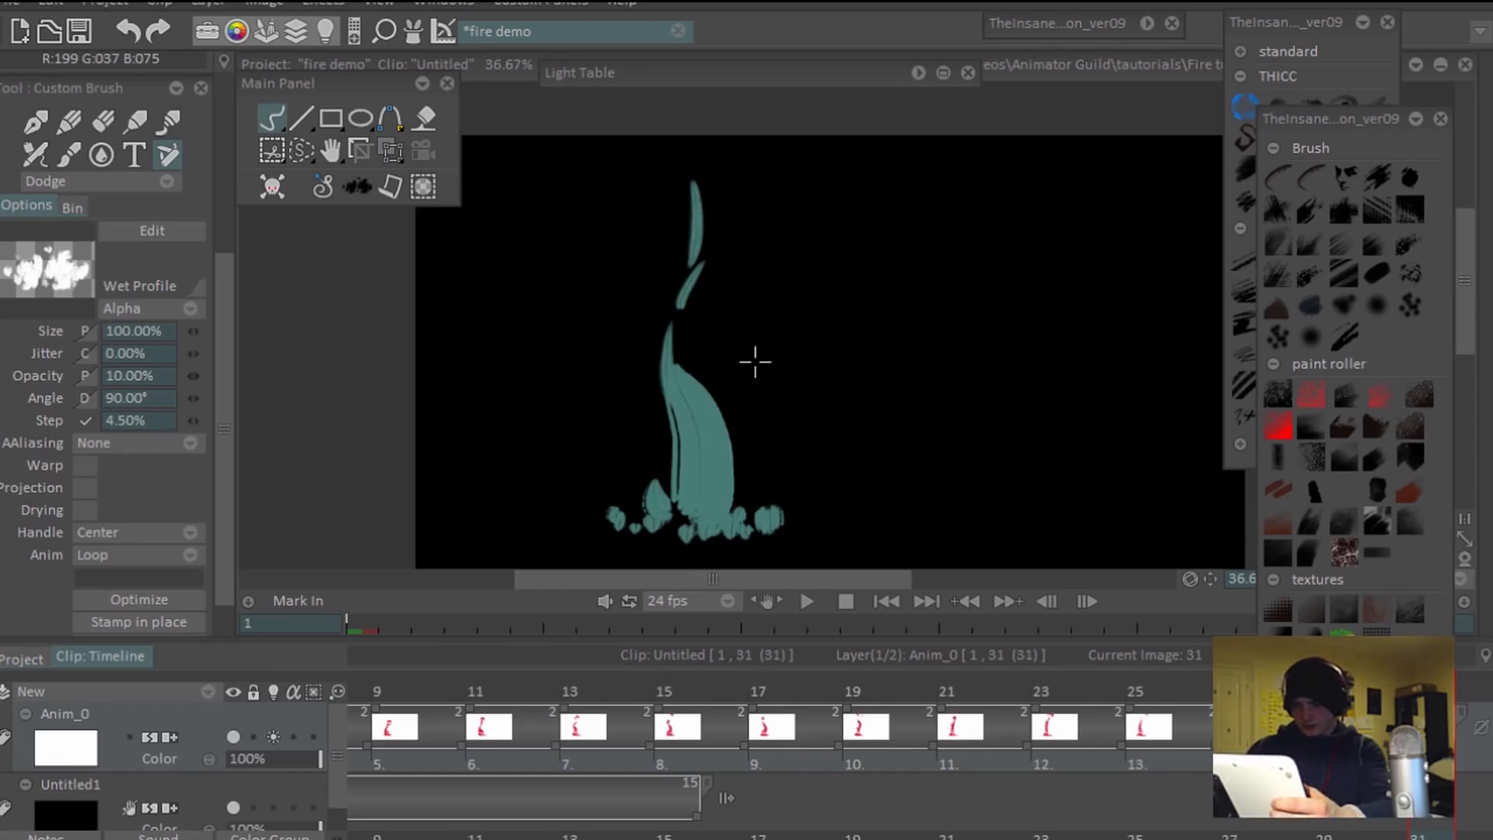
Play back the loop from frame 1 to examine how the glowing core moves, and return to frame 1.
left_click(349, 628)
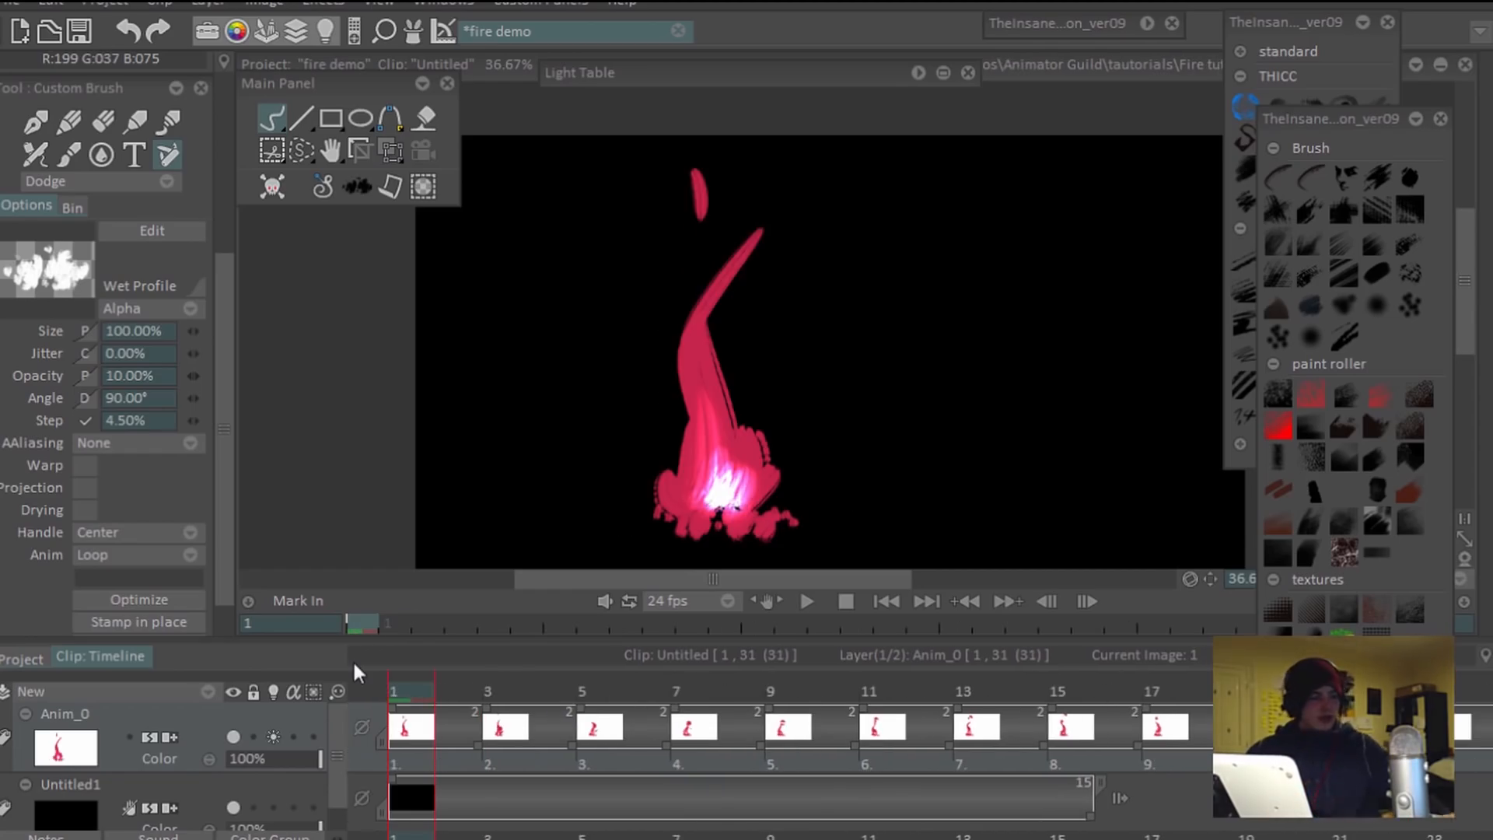
key("Return")
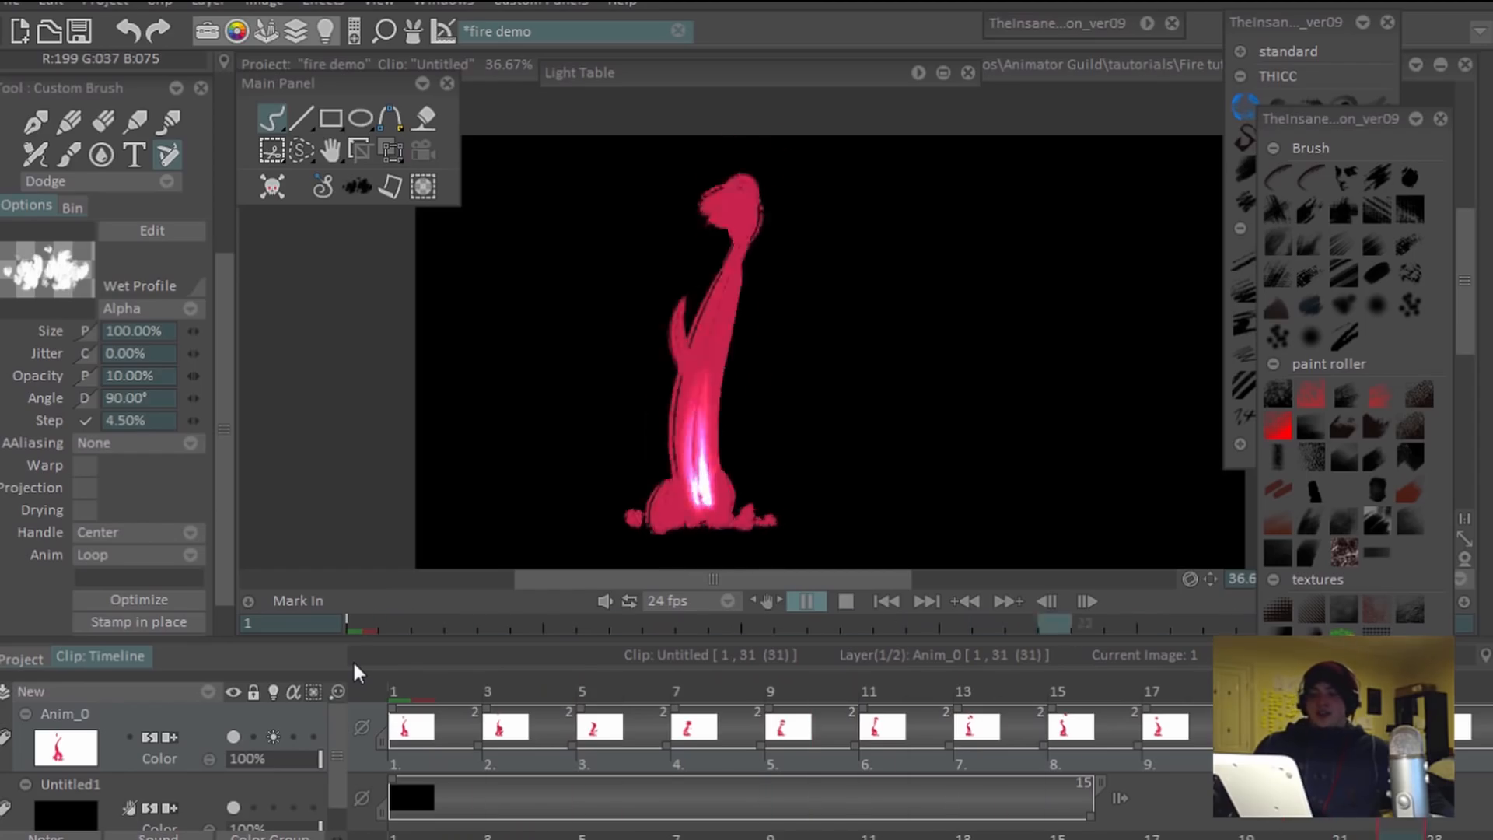
left_click(806, 601)
left_click_drag(431, 628, 360, 622)
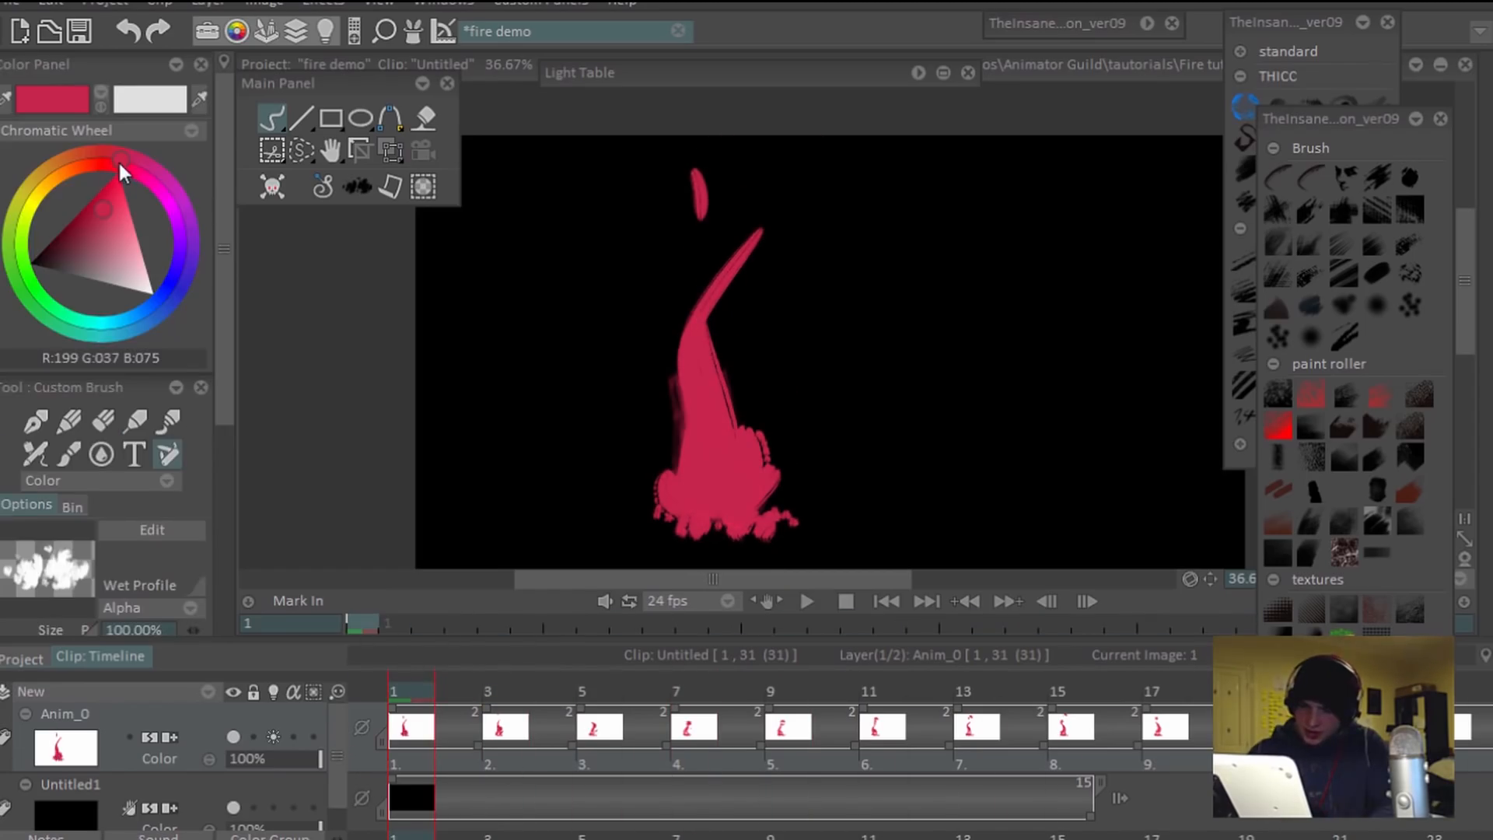
Pick a pale orange (R219 G159 B140) and paint a tapering inner core up the flame's body on drawing 1.
left_click_drag(120, 161, 79, 159)
mouse_move(91, 212)
left_mouse_down()
mouse_move(132, 250)
mouse_move(125, 239)
left_mouse_up()
left_click_drag(728, 514, 704, 366)
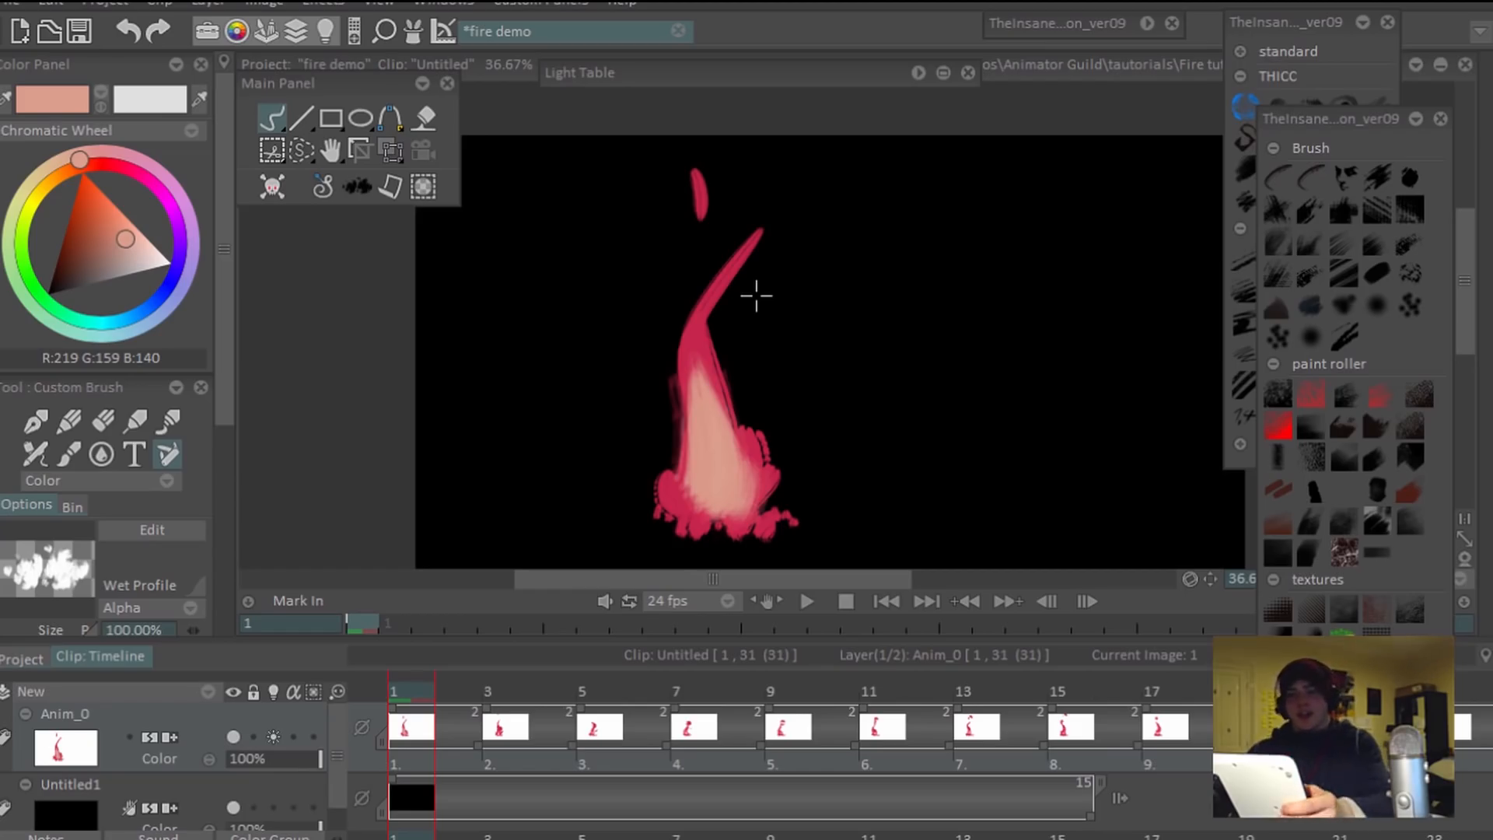
mouse_move(756, 295)
left_mouse_down()
mouse_move(755, 356)
mouse_move(730, 386)
mouse_move(749, 512)
left_mouse_up()
key("Right")
key("Left")
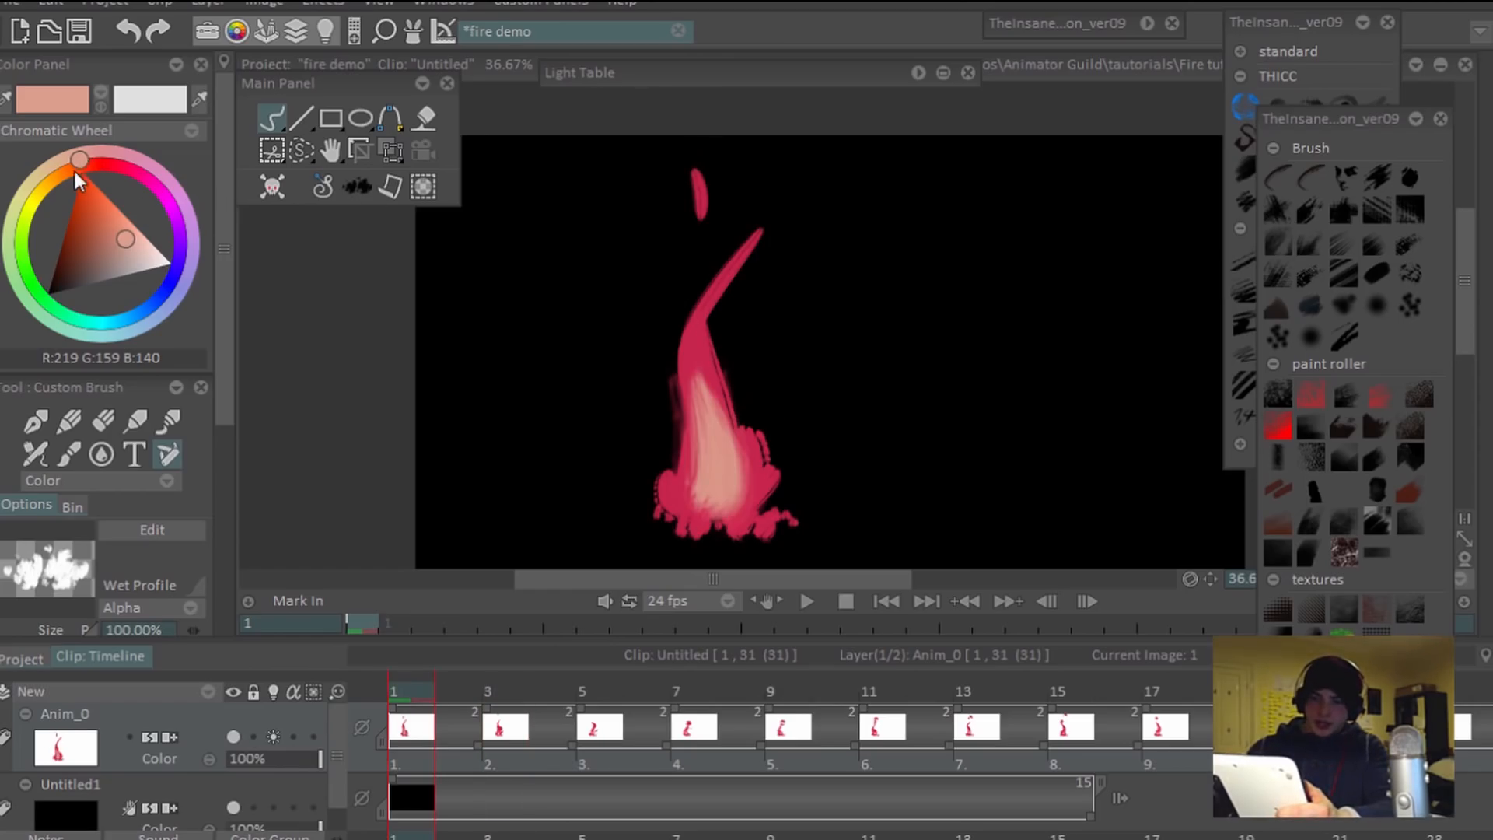
Pick a cream colour (R255 G242 B218) and paint a hot center in the lower part of the flame's core.
left_click_drag(75, 167, 50, 176)
mouse_move(167, 235)
left_mouse_down()
mouse_move(129, 230)
mouse_move(158, 230)
left_mouse_up()
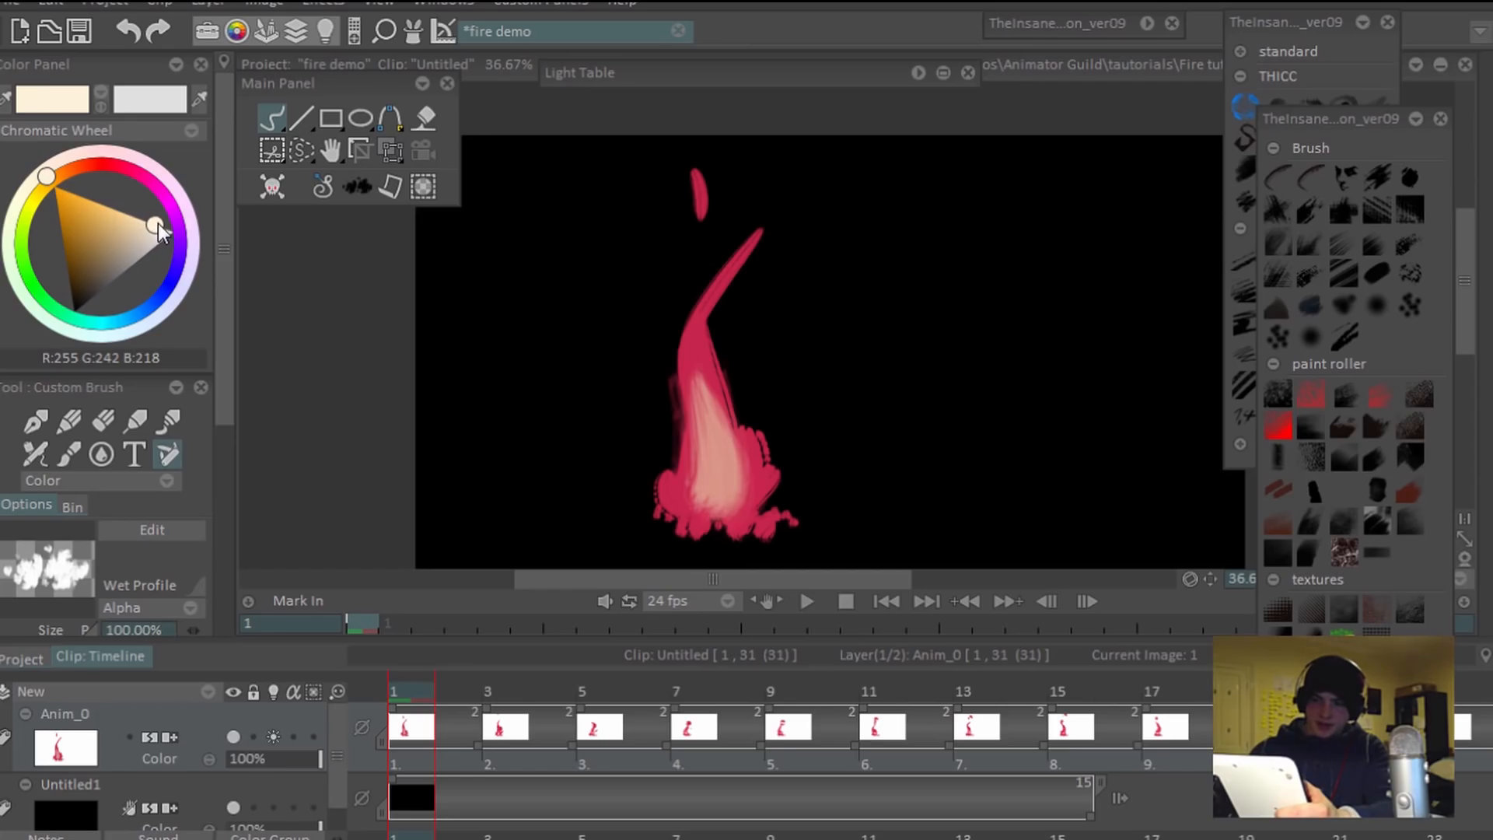
mouse_move(717, 451)
left_mouse_down()
mouse_move(716, 487)
mouse_move(734, 442)
mouse_move(728, 464)
left_mouse_up()
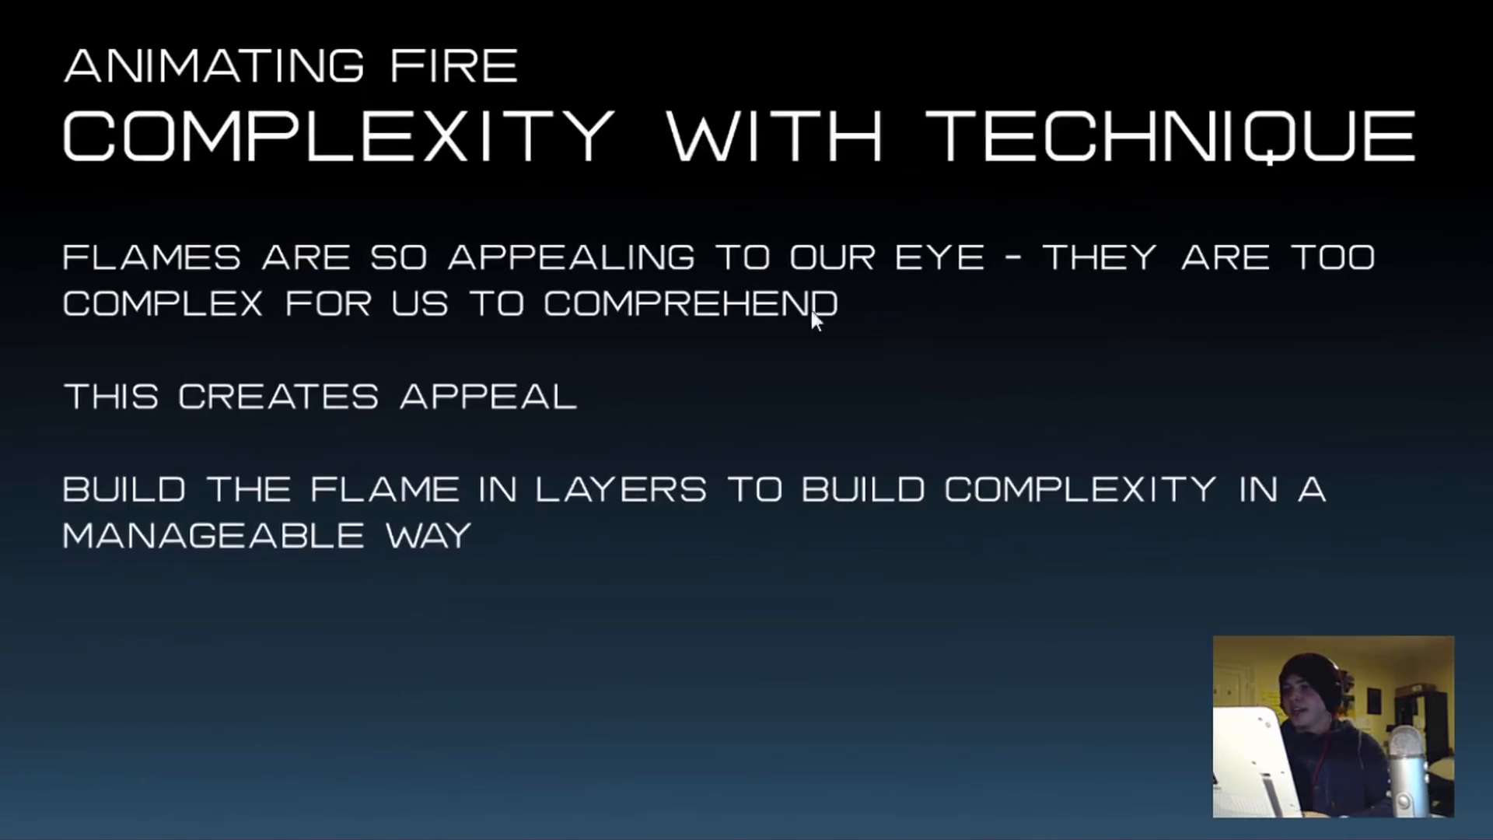
key("Right")
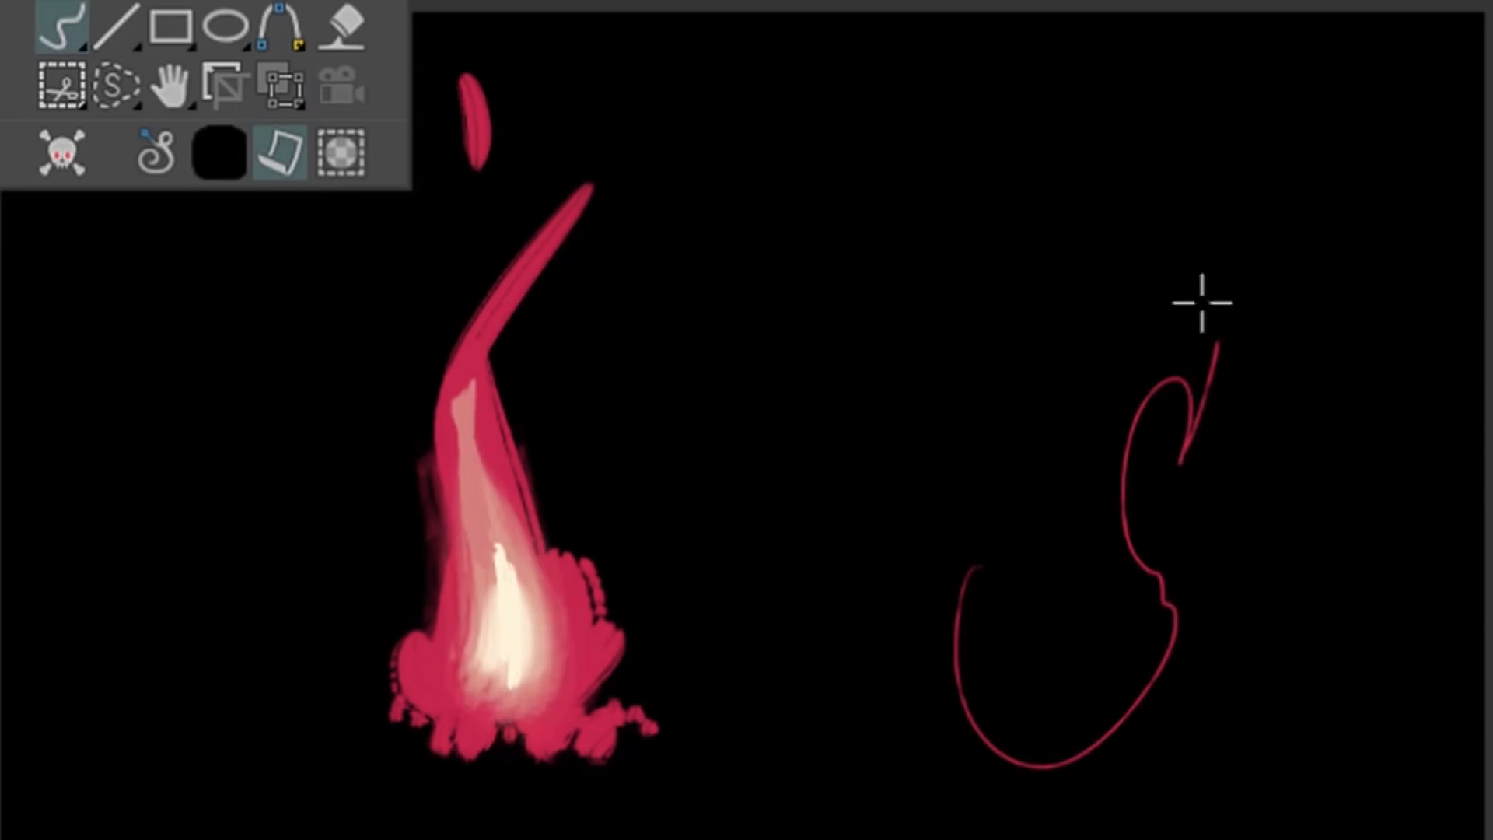
Complete a line outline of a stylized flame with a round base, curled licks and a small inner hole beside the painted flame.
mouse_move(1199, 300)
left_mouse_down()
mouse_move(1007, 213)
mouse_move(1042, 311)
mouse_move(1157, 220)
left_mouse_up()
left_click_drag(973, 571, 957, 684)
left_click(341, 26)
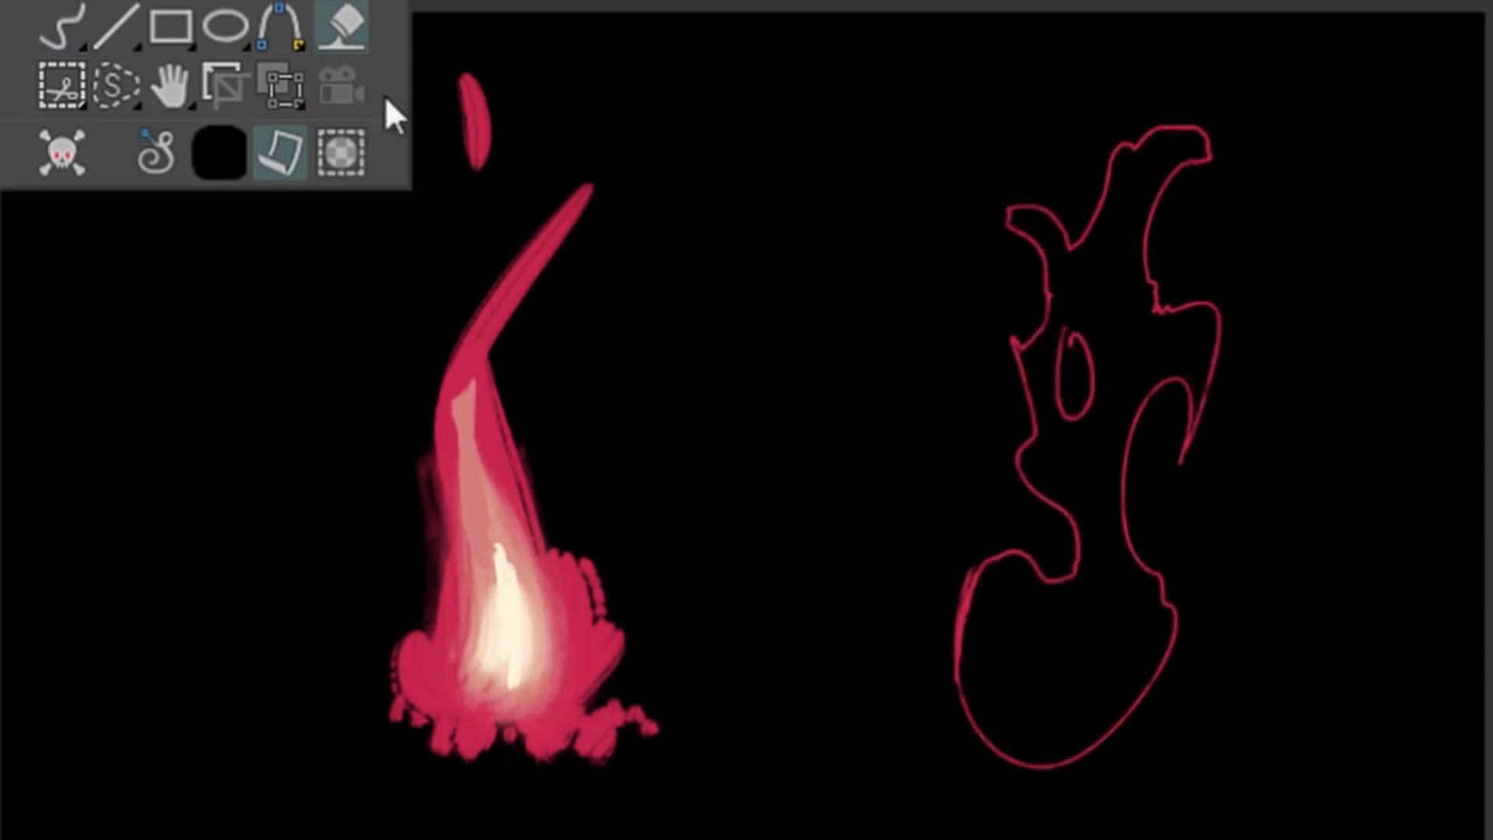
left_click(1097, 466)
left_click(62, 26)
Reshape the upper outline of the stylized flame with a tall tip, side licks and a larger inner hole.
left_click_drag(1186, 184, 1174, 175)
left_click_drag(1213, 342, 1208, 393)
mouse_move(1259, 313)
left_mouse_down()
mouse_move(1254, 294)
mouse_move(1260, 315)
left_mouse_up()
mouse_move(1015, 225)
left_mouse_down()
mouse_move(1019, 338)
mouse_move(1058, 346)
left_mouse_up()
mouse_move(1019, 311)
left_mouse_down()
mouse_move(1021, 244)
mouse_move(1020, 404)
left_mouse_up()
left_click(990, 216)
left_click_drag(1069, 226, 1043, 267)
left_click_drag(1028, 195, 1073, 242)
left_click_drag(1132, 147, 1201, 148)
mouse_move(1140, 54)
left_mouse_down()
mouse_move(1143, 190)
mouse_move(1092, 215)
left_mouse_up()
Fill the stylized flame with solid crimson and patch the outline of its round base.
key("f")
left_click(1141, 187)
key("d")
left_click_drag(1019, 549, 1049, 590)
left_click_drag(1173, 622, 1077, 769)
key("f")
left_click(1124, 727)
Touch up the stylized flame's tip and shift the whole drawing left to make room for another flame.
left_click_drag(1115, 14, 1046, 49)
key("ctrl+t")
mouse_move(1097, 517)
left_mouse_down()
mouse_move(884, 523)
mouse_move(920, 522)
left_mouse_up()
key("d")
Draw a spiky flame with tall narrow points beside the stylized one, fill it crimson and refine its right-hand spikes.
mouse_move(1170, 782)
left_mouse_down()
mouse_move(1150, 739)
mouse_move(1323, 366)
mouse_move(1174, 770)
left_mouse_up()
key("f")
left_click(1273, 653)
left_click_drag(1333, 159, 1342, 374)
key("x")
left_click_drag(1326, 459, 1333, 363)
key("x")
key("f")
Shift the three flames further left to free space for a fourth one.
key("ctrl+t")
left_click_drag(1266, 546, 1088, 541)
key("d")
key("ctrl+t")
left_click_drag(1293, 343, 1173, 336)
Outline a slim candle flame in gold with purple inner contours to the right of the spiky flame.
key("d")
left_click_drag(1233, 747, 1327, 706)
key("ctrl+z")
mouse_move(1250, 769)
left_mouse_down()
mouse_move(1284, 770)
mouse_move(1300, 697)
mouse_move(1297, 758)
left_mouse_up()
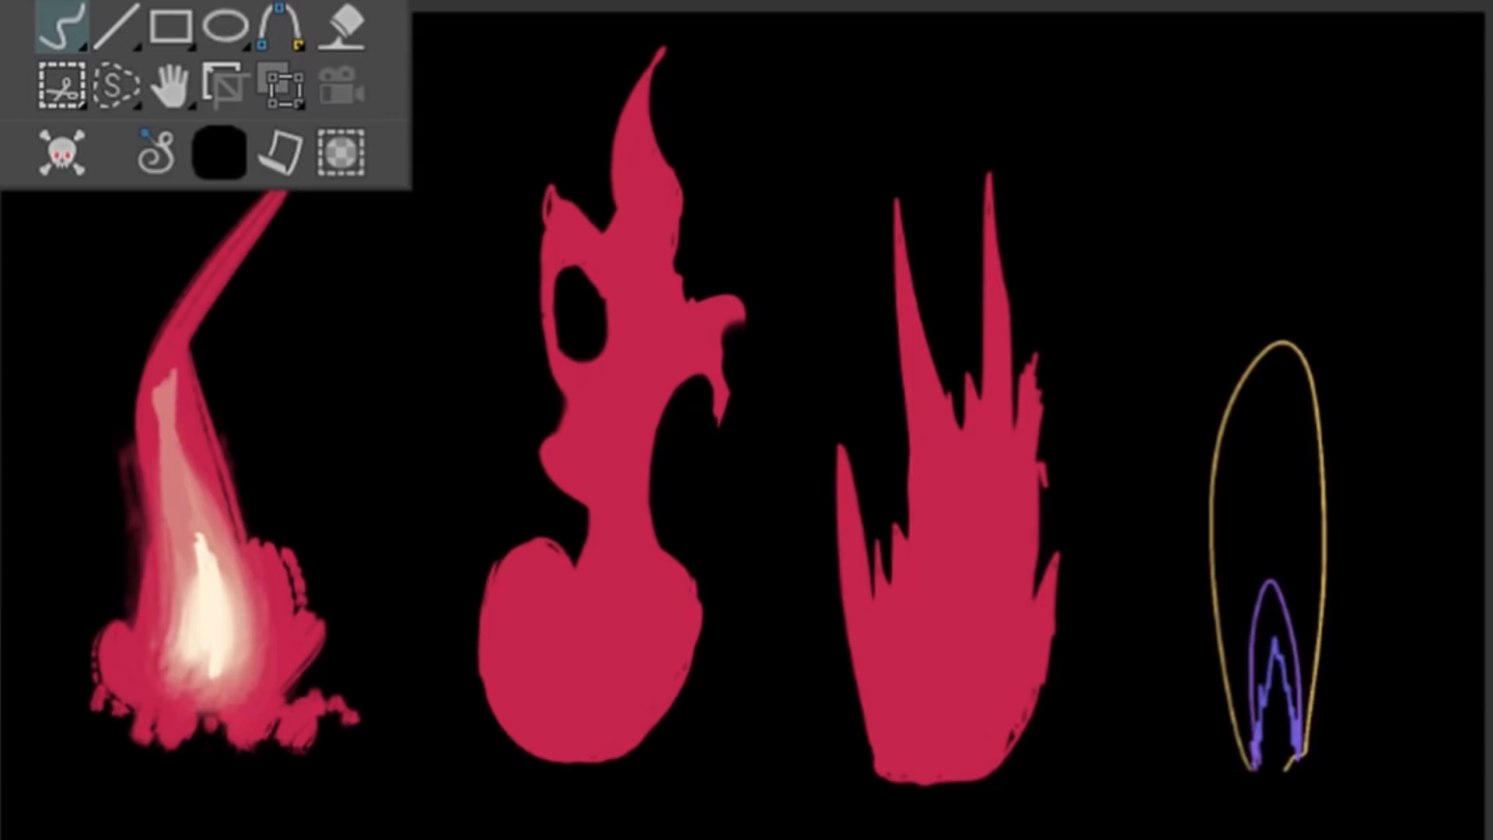
left_click_drag(1174, 342, 1345, 171)
key("ctrl+z")
left_click_drag(1273, 263, 1354, 253)
key("ctrl+z")
left_click_drag(1119, 241, 1143, 289)
mouse_move(1275, 389)
left_mouse_down()
mouse_move(1275, 584)
mouse_move(1279, 462)
left_mouse_up()
key("ctrl+z")
Paint the candle flame's body in a soft dark red gradient and erase the overspill.
mouse_move(1271, 403)
left_mouse_down()
mouse_move(1272, 368)
mouse_move(1225, 393)
left_mouse_up()
key("e")
left_click_drag(1269, 323, 1183, 506)
key("b")
left_click_drag(1225, 692, 1284, 346)
left_click_drag(1305, 355, 1312, 711)
left_click_drag(1205, 595, 1291, 347)
Erase the candle flame's side edges back to a clean oval shape.
key("e")
left_click_drag(1206, 482, 1234, 724)
left_click_drag(1326, 432, 1308, 746)
key("ctrl+z")
key("e")
mouse_move(1334, 632)
left_mouse_down()
mouse_move(1293, 333)
mouse_move(1199, 579)
mouse_move(1331, 435)
left_mouse_up()
key("b")
Paint an orange inner shape with a rising tail in the stylized flame's round base and recolour it lighter salmon.
mouse_move(552, 728)
left_mouse_down()
mouse_move(619, 497)
mouse_move(562, 733)
left_mouse_up()
key("b")
left_click_drag(540, 617, 561, 734)
left_click(587, 661)
left_click_drag(638, 614, 623, 500)
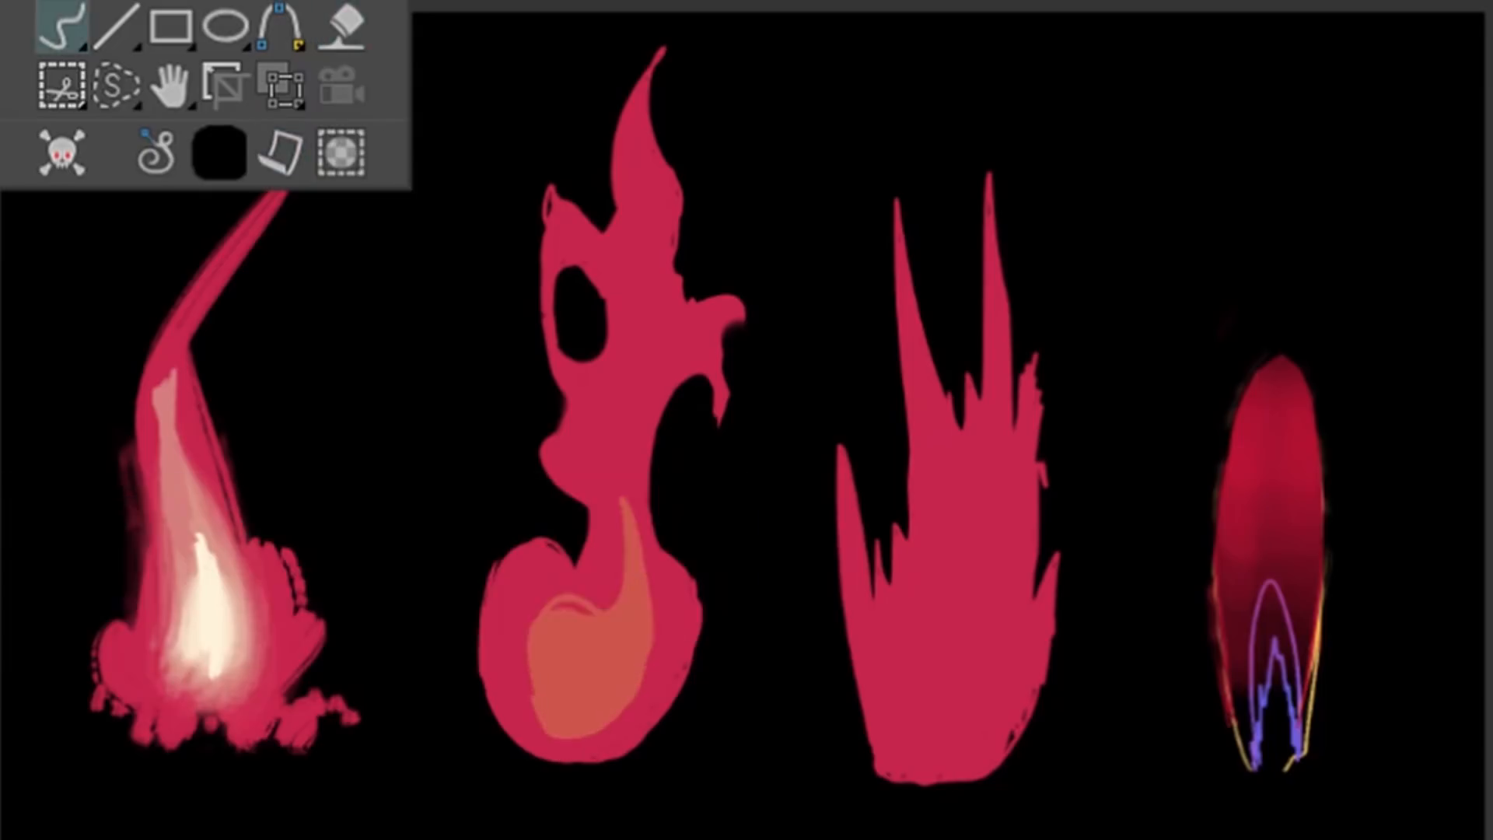
key("f")
left_click(568, 654)
Add small salmon accents along the stylized flame's neck and upper body, and a cream core in its base.
key("b")
left_click_drag(622, 426, 637, 370)
left_click_drag(641, 213, 643, 260)
left_click_drag(682, 323, 677, 338)
left_click_drag(585, 452, 610, 490)
mouse_move(625, 405)
left_mouse_down()
mouse_move(644, 364)
mouse_move(622, 427)
left_mouse_up()
left_click_drag(681, 326, 676, 339)
left_click_drag(641, 218, 643, 261)
mouse_move(589, 609)
left_mouse_down()
mouse_move(556, 605)
mouse_move(606, 654)
left_mouse_up()
Streak the spiky flame's body with salmon strokes and its base with cream strokes.
left_click_drag(872, 614, 918, 762)
mouse_move(927, 461)
left_mouse_down()
mouse_move(1030, 617)
mouse_move(918, 777)
left_mouse_up()
mouse_move(925, 653)
left_mouse_down()
mouse_move(957, 733)
mouse_move(1004, 684)
left_mouse_up()
left_click_drag(882, 684, 906, 748)
key("space")
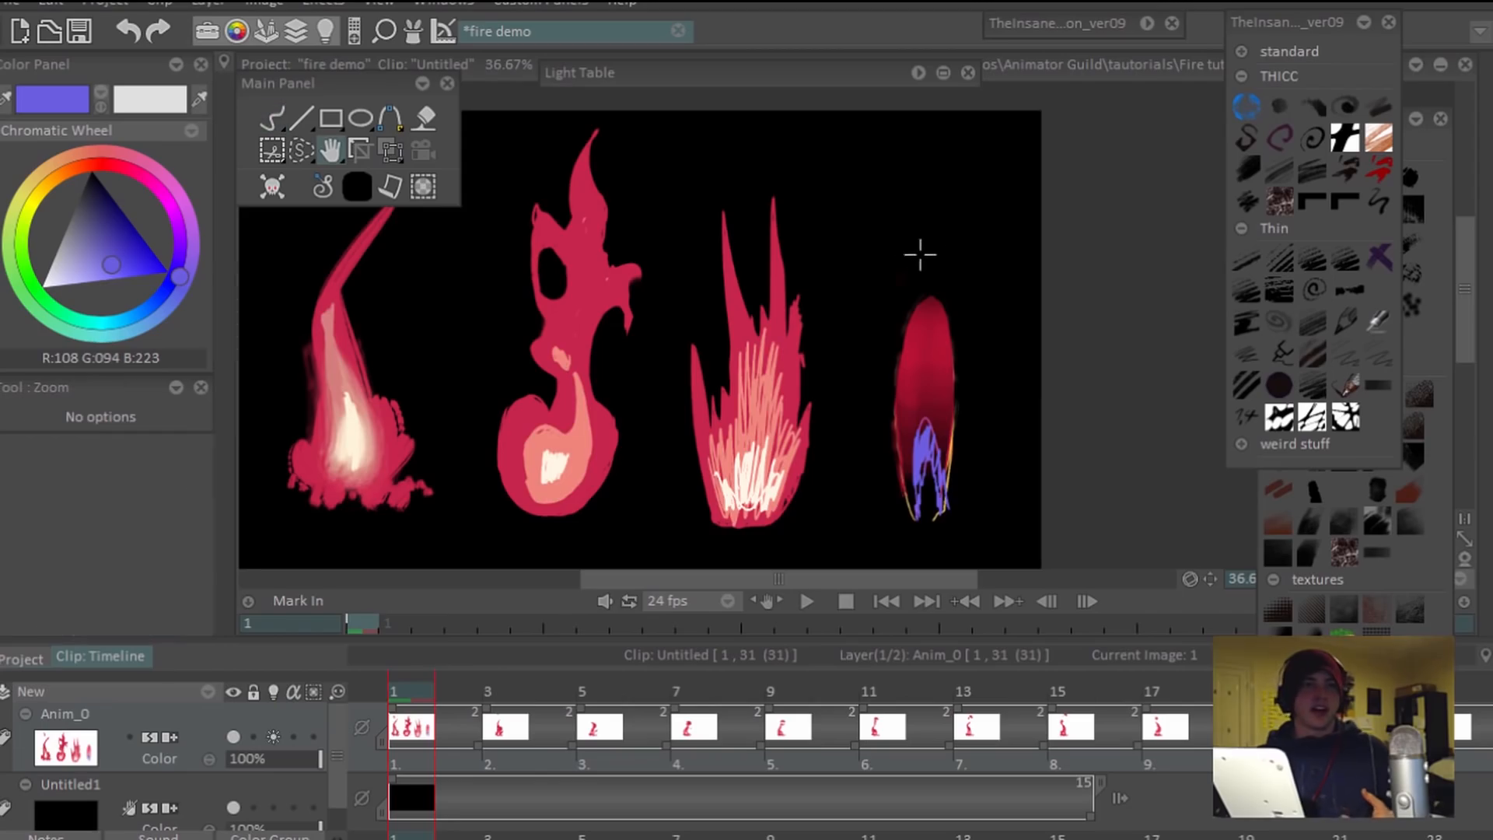
left_click_drag(920, 253, 996, 283)
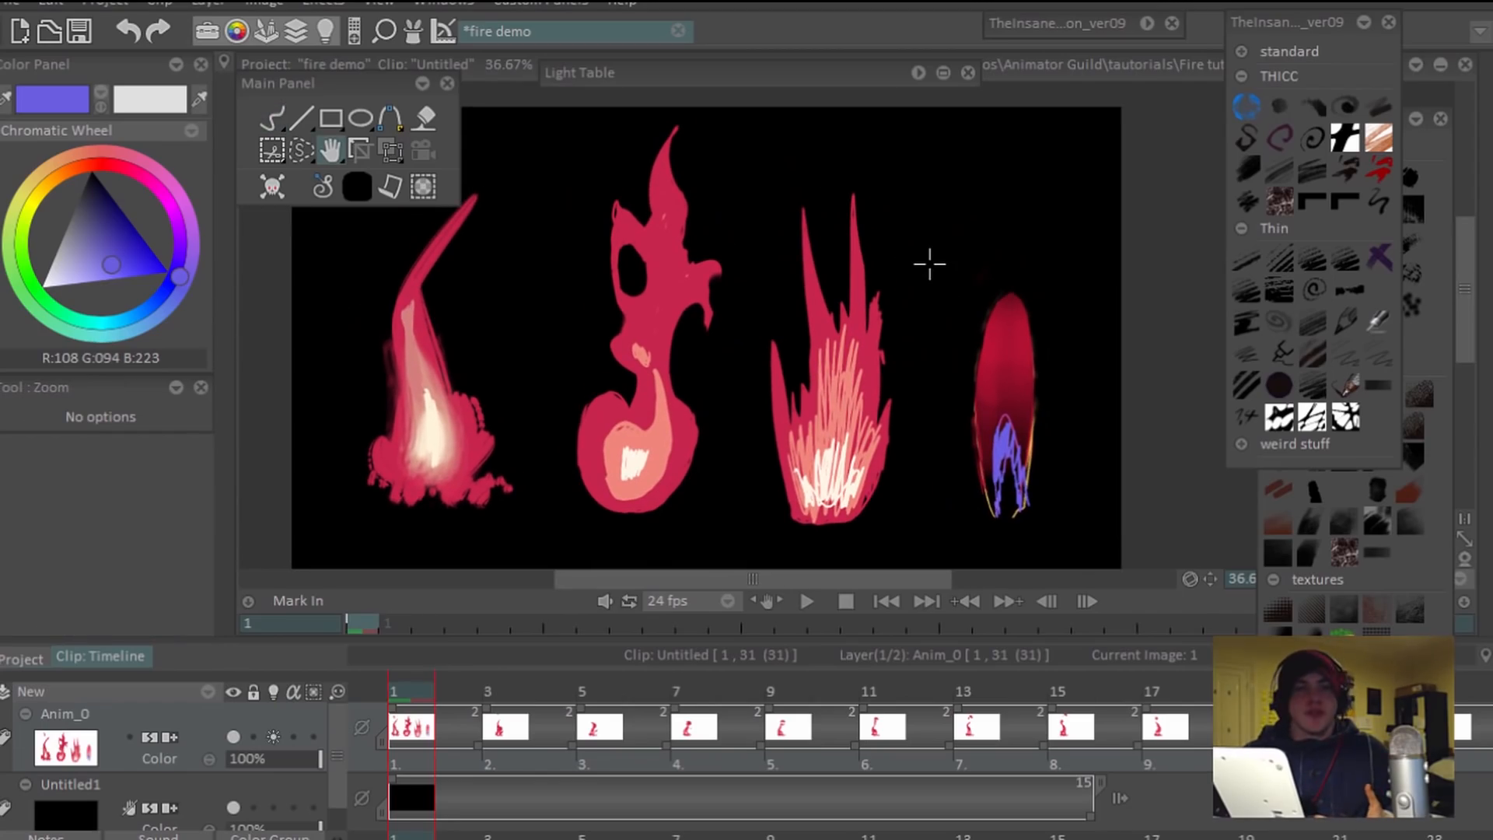